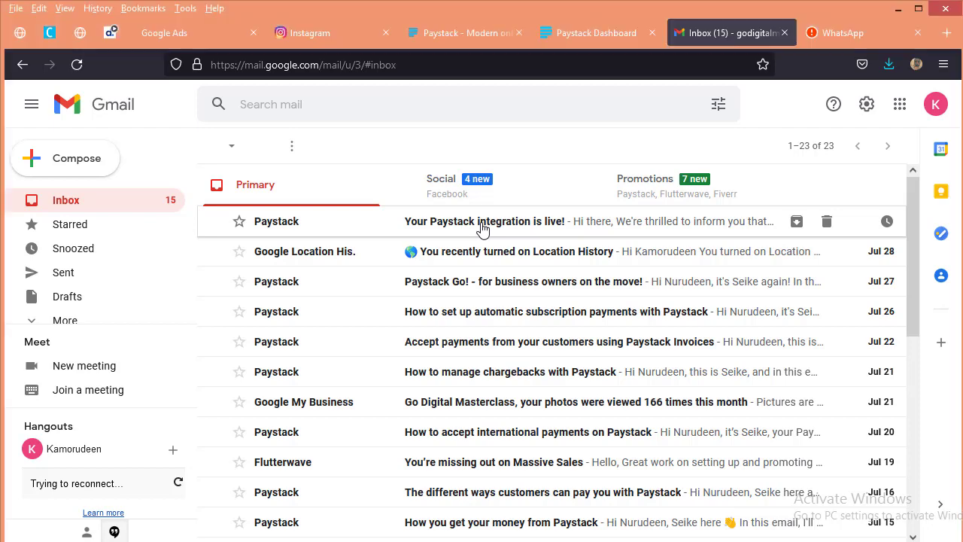
{"action": "left_click", "coordinate": [483, 230]}
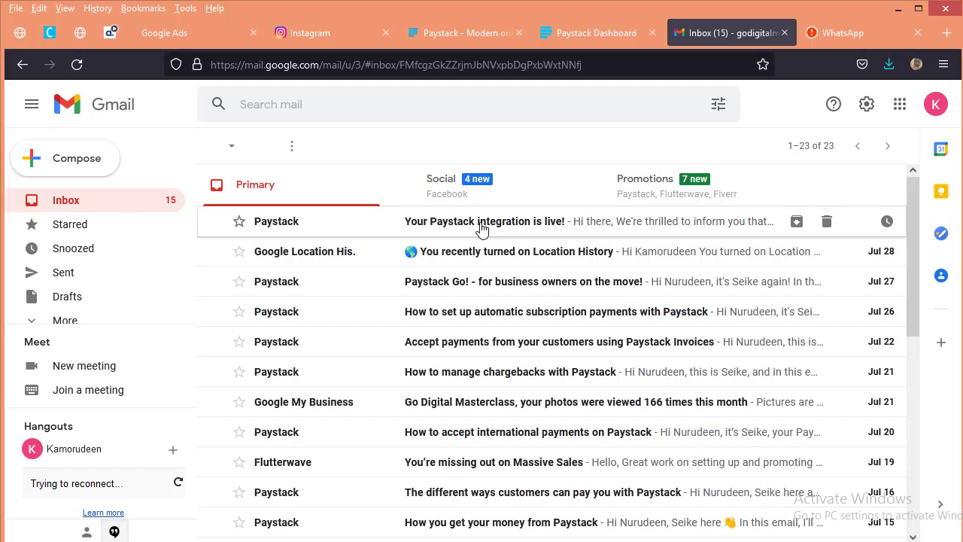
Step: Open the Paystack email about the integration going live and read through the activation approval message
{"action": "scroll", "coordinate": [584, 419], "scroll_direction": "down", "scroll_amount": 2}
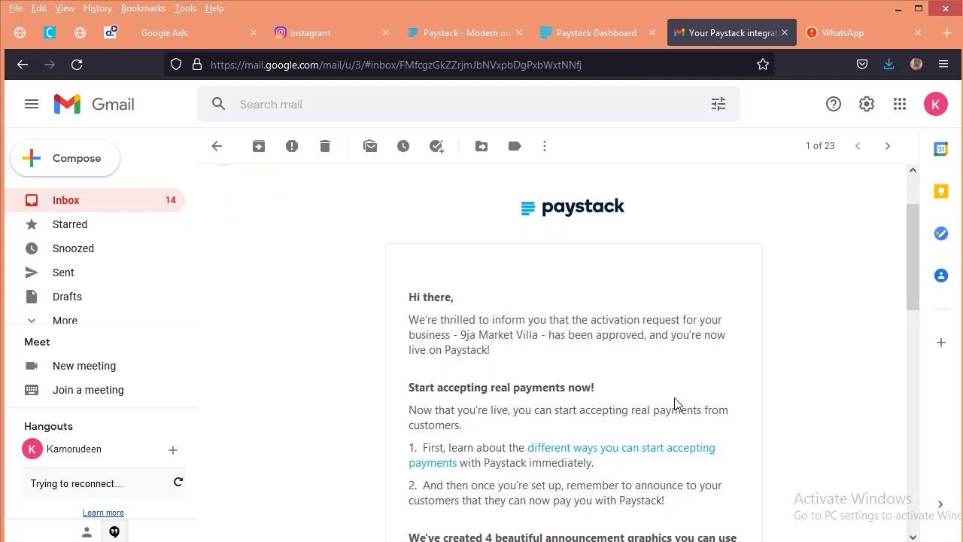
{"action": "scroll", "coordinate": [444, 398], "scroll_direction": "down", "scroll_amount": 2}
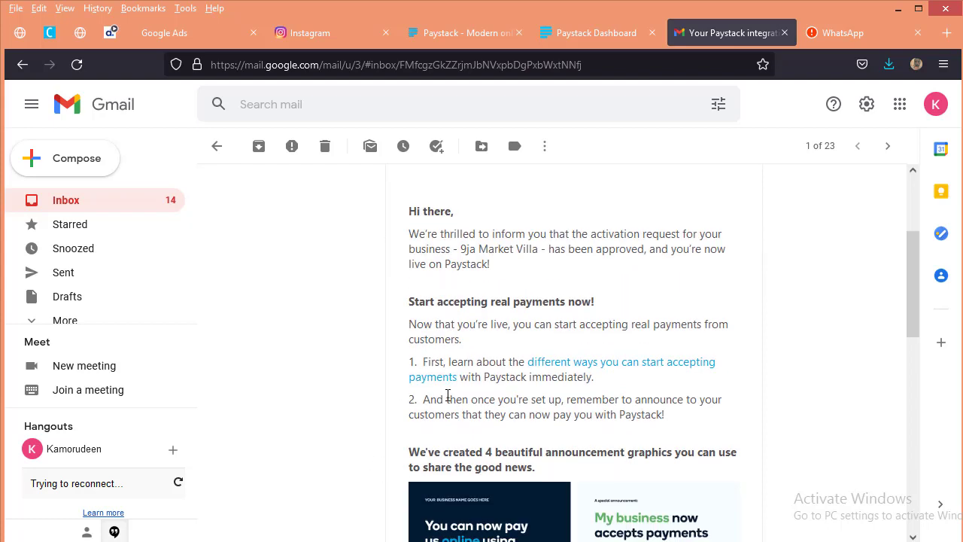
Step: Switch to the Paystack dashboard, reload the account compliance page, and open the Payment Pages section
{"action": "left_click", "coordinate": [599, 31]}
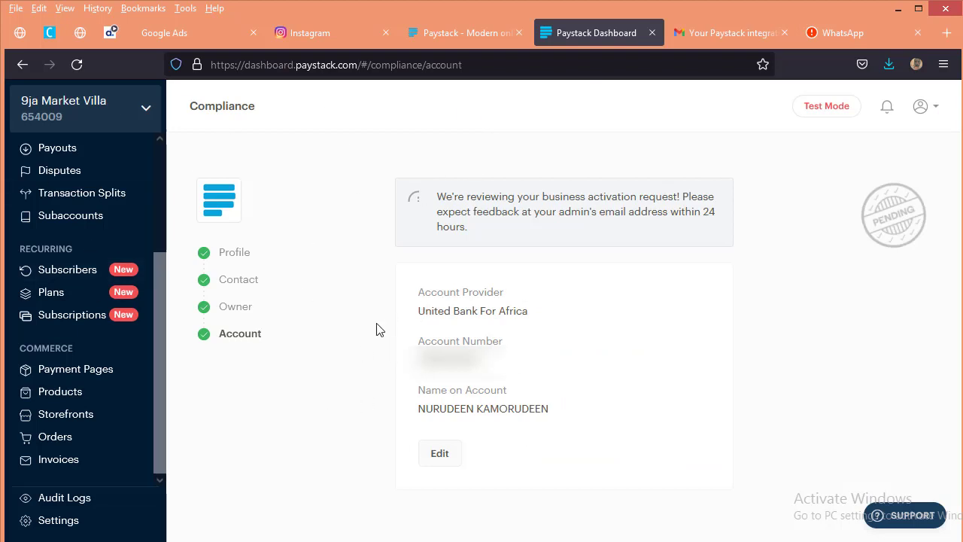
{"action": "left_click", "coordinate": [79, 65]}
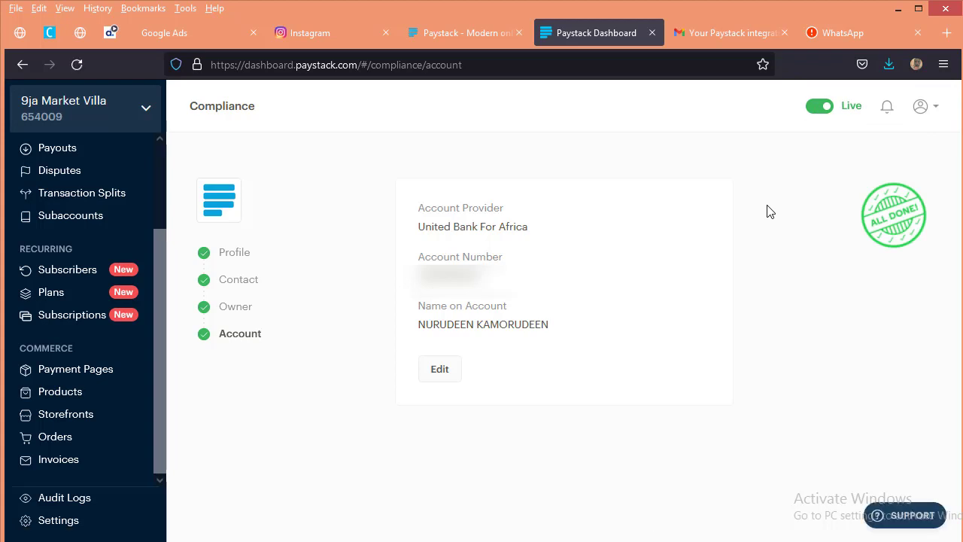
{"action": "left_click", "coordinate": [90, 380]}
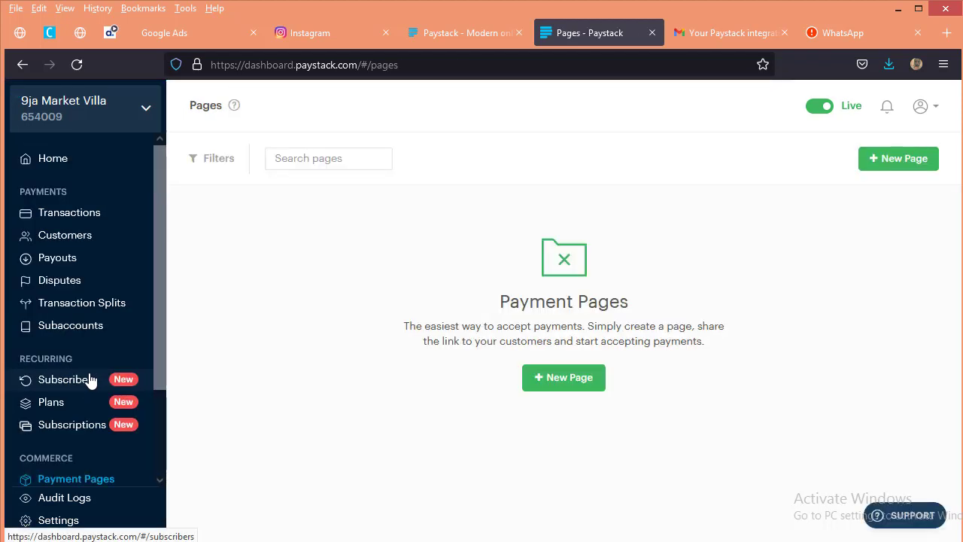
{"action": "scroll", "coordinate": [113, 317], "scroll_direction": "down", "scroll_amount": 3}
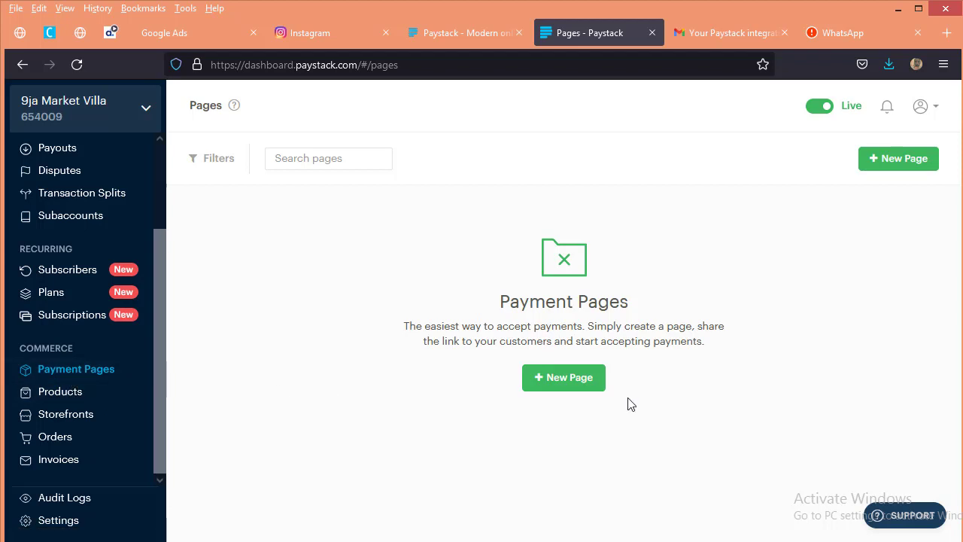
Step: Create a new Product Payment page with the description "Payment for products", currency NGN, and phone number collection enabled
{"action": "left_click", "coordinate": [578, 383]}
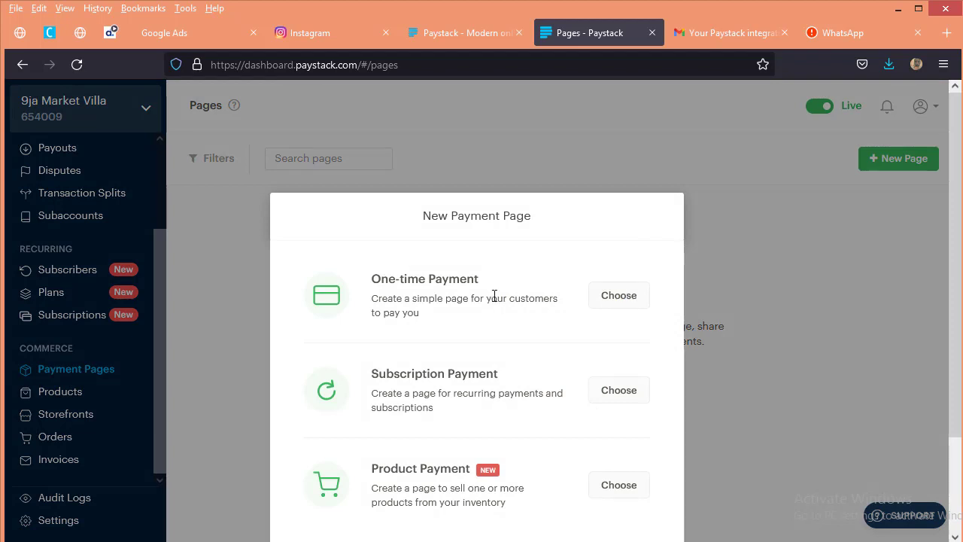
{"action": "scroll", "coordinate": [497, 301], "scroll_direction": "down", "scroll_amount": 3}
{"action": "scroll", "coordinate": [503, 293], "scroll_direction": "up", "scroll_amount": 2}
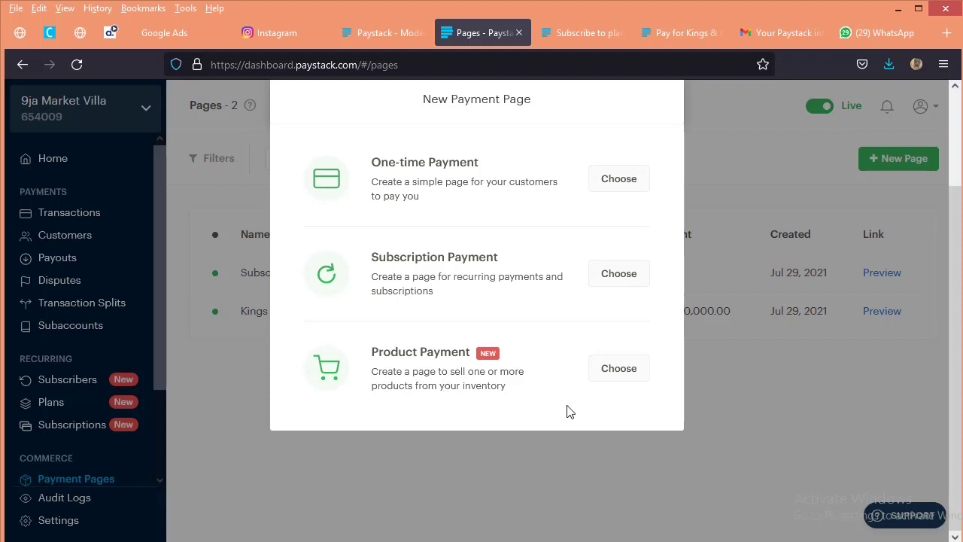
{"action": "left_click", "coordinate": [627, 374]}
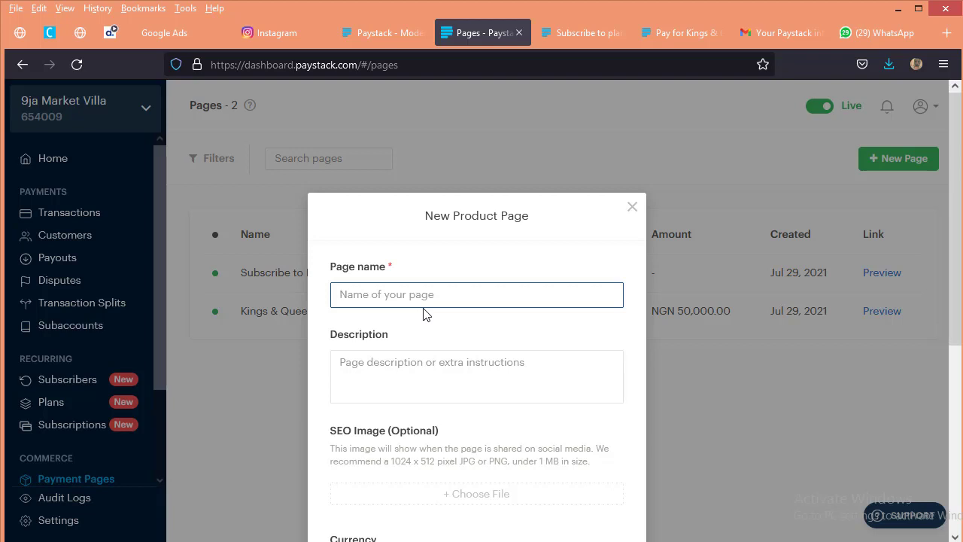
{"action": "type", "text": "Ki"}
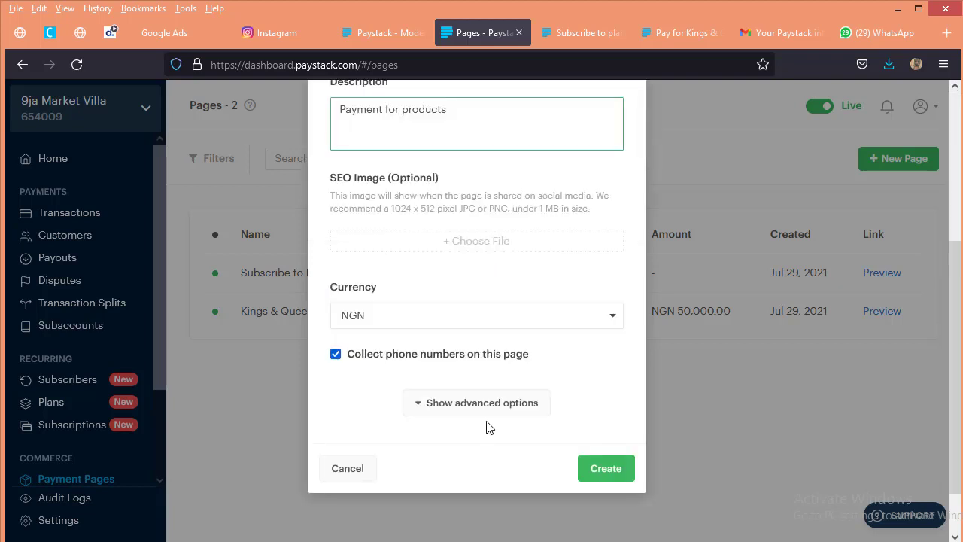
{"action": "left_click", "coordinate": [488, 407]}
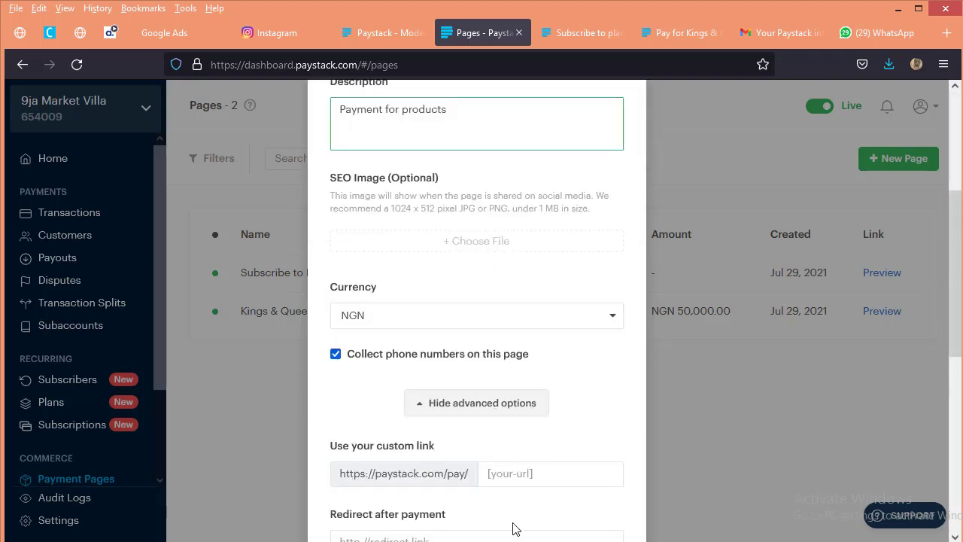
{"action": "left_click", "coordinate": [508, 412]}
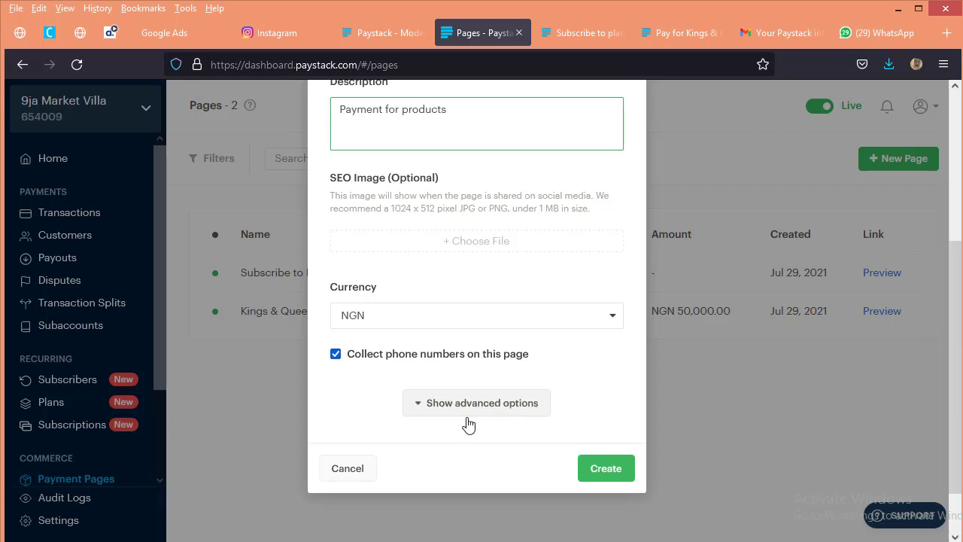
{"action": "scroll", "coordinate": [580, 421], "scroll_direction": "down", "scroll_amount": 1}
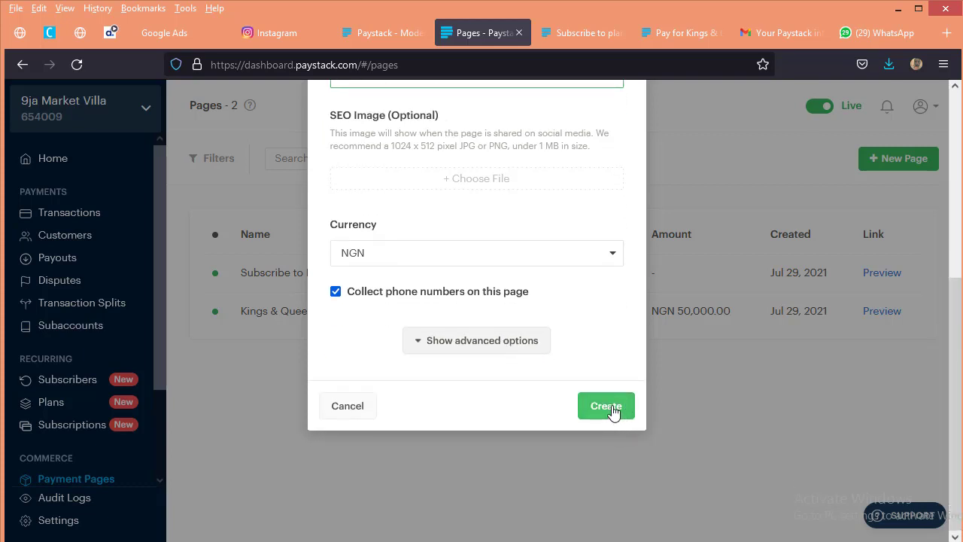
{"action": "left_click", "coordinate": [615, 409]}
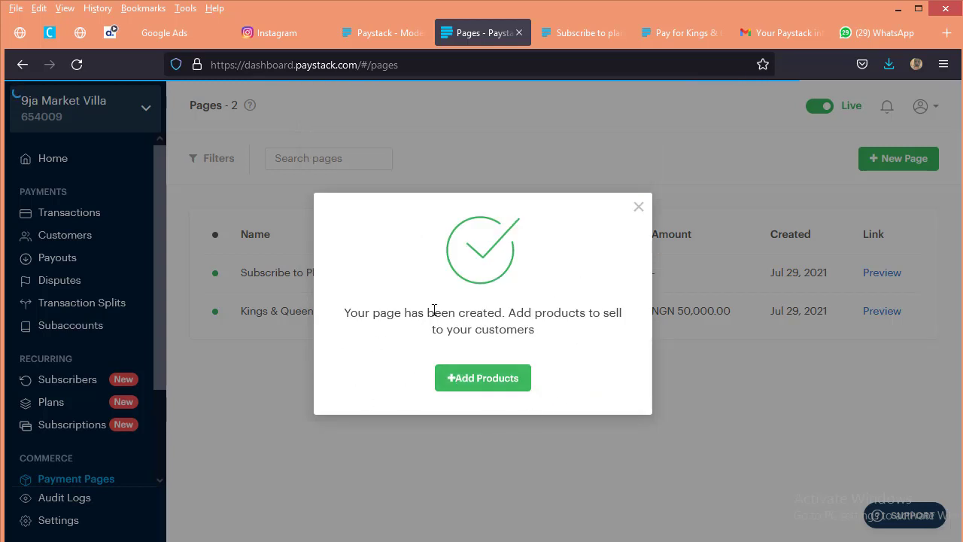
Step: Go on to add products for the created page and start a new product named "Comfty Sporty Sandal"
{"action": "left_click", "coordinate": [486, 378]}
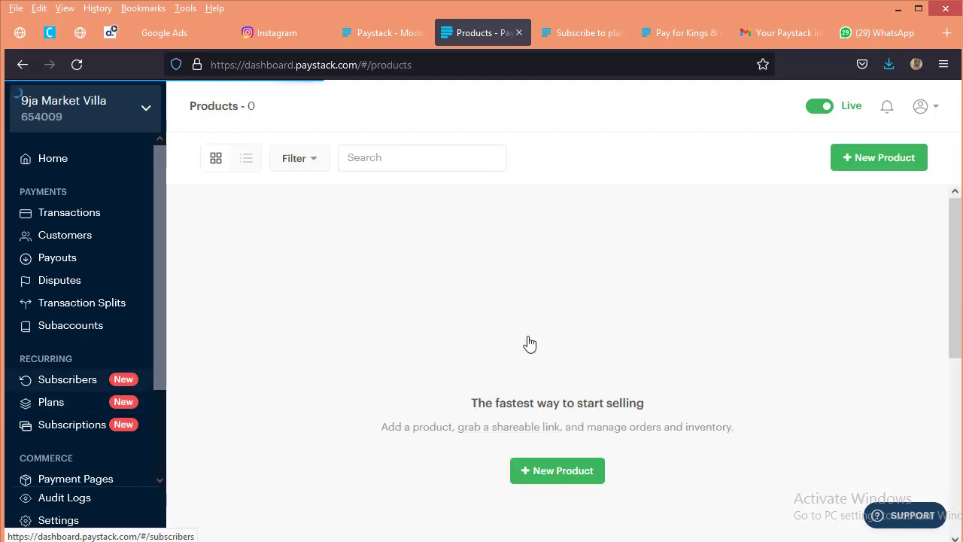
{"action": "scroll", "coordinate": [533, 343], "scroll_direction": "down", "scroll_amount": 1}
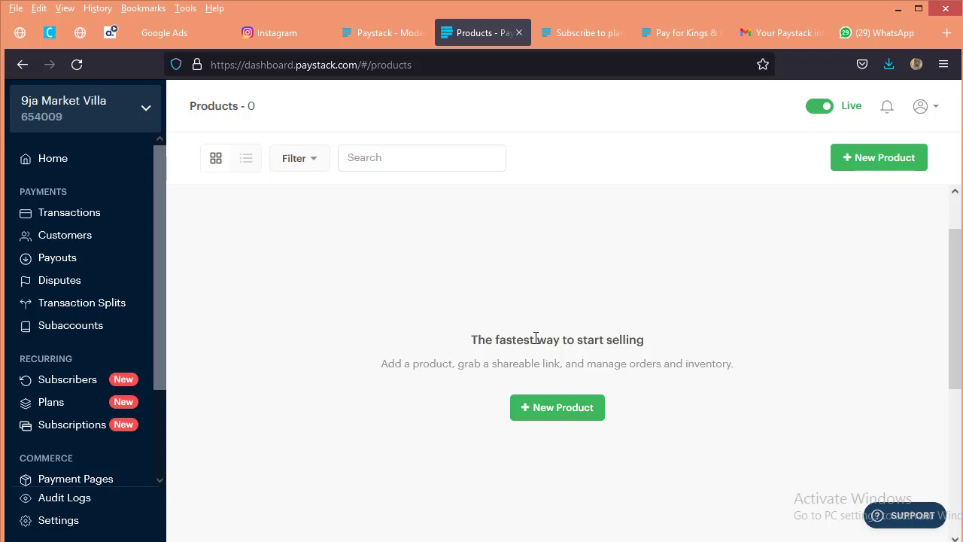
{"action": "left_click", "coordinate": [557, 414]}
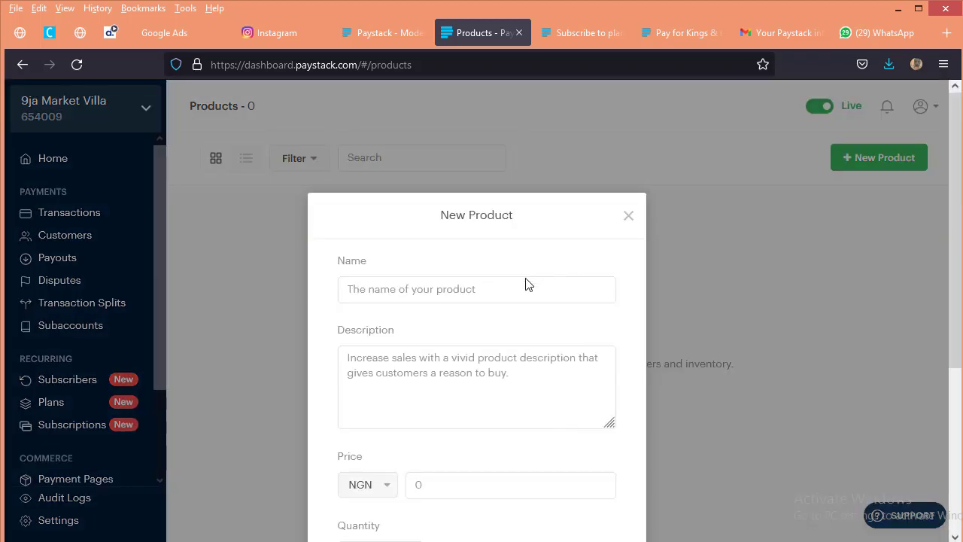
{"action": "left_click", "coordinate": [525, 282]}
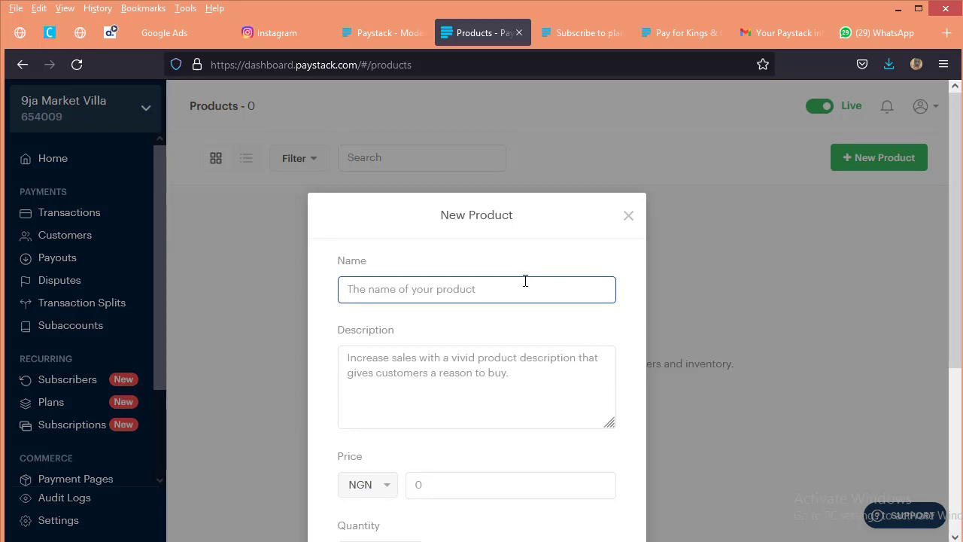
{"action": "type", "text": "Comfty Sporty Sandal"}
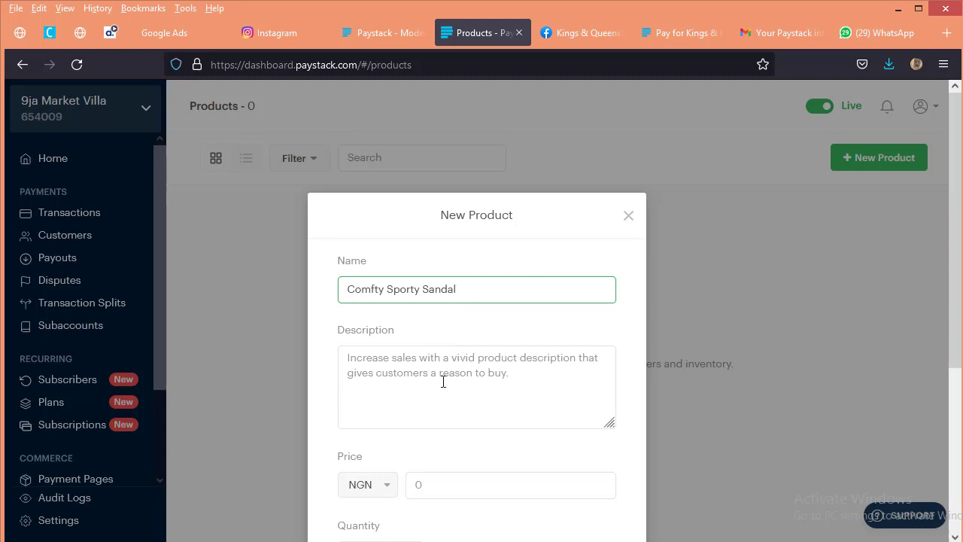
Step: Check the sandal's listing in the Facebook shop, and set the product's price to NGN 8,000 with Unlimited quantity
{"action": "left_click", "coordinate": [438, 369]}
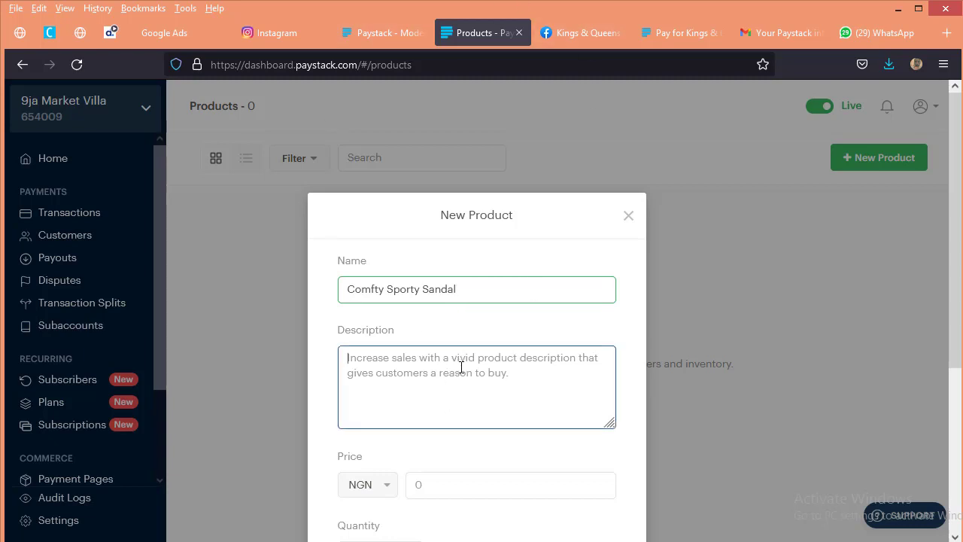
{"action": "left_click", "coordinate": [569, 33]}
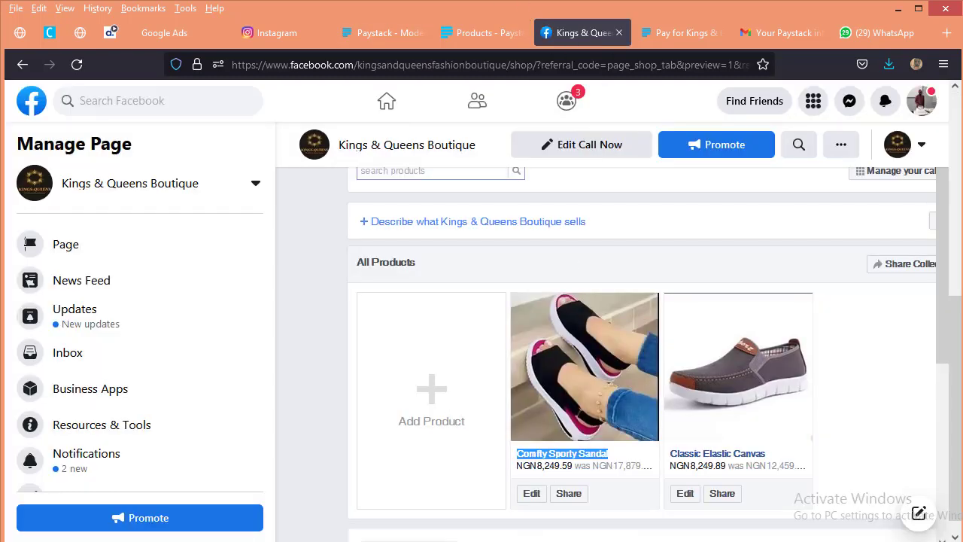
{"action": "left_click", "coordinate": [516, 30]}
{"action": "left_click", "coordinate": [397, 363]}
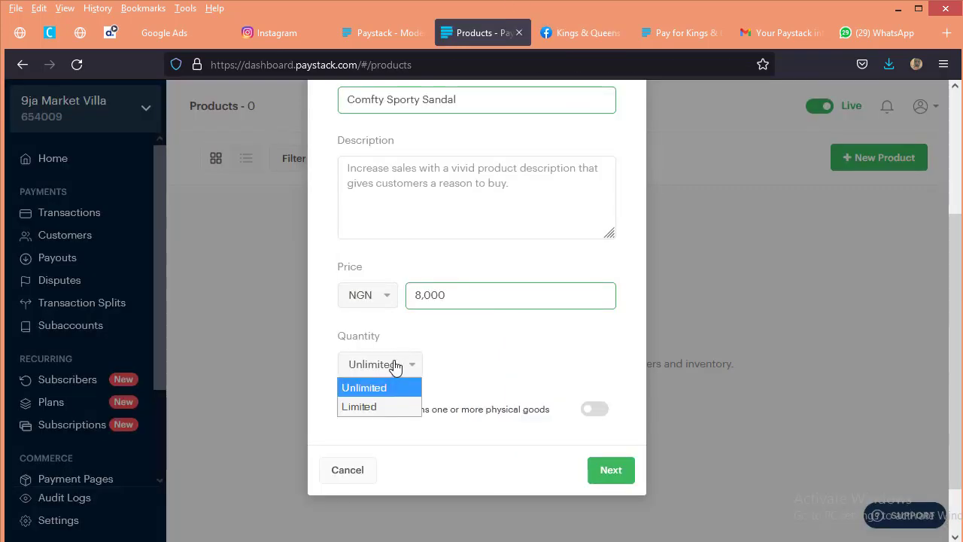
{"action": "left_click", "coordinate": [396, 366]}
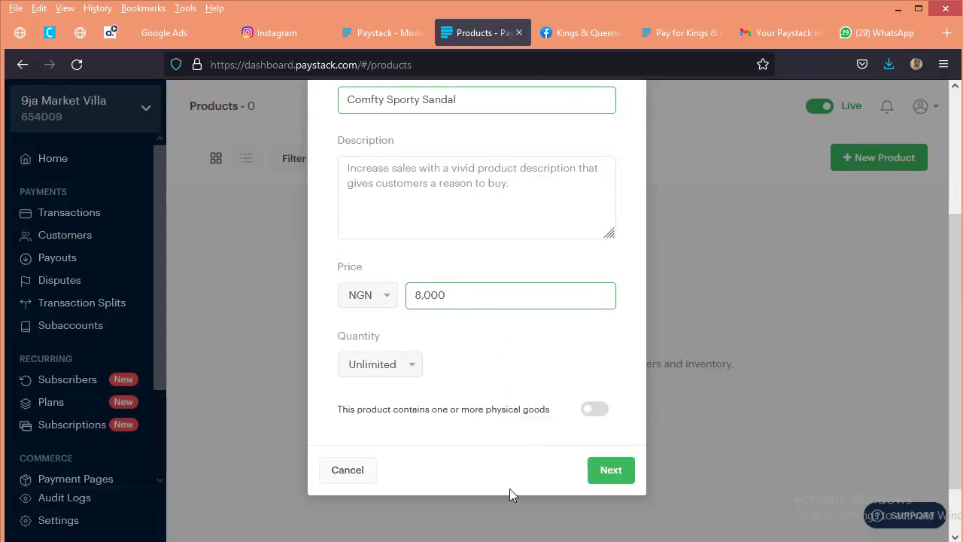
Step: Mark the product as containing physical goods and submit its details
{"action": "scroll", "coordinate": [294, 359], "scroll_direction": "down", "scroll_amount": 1}
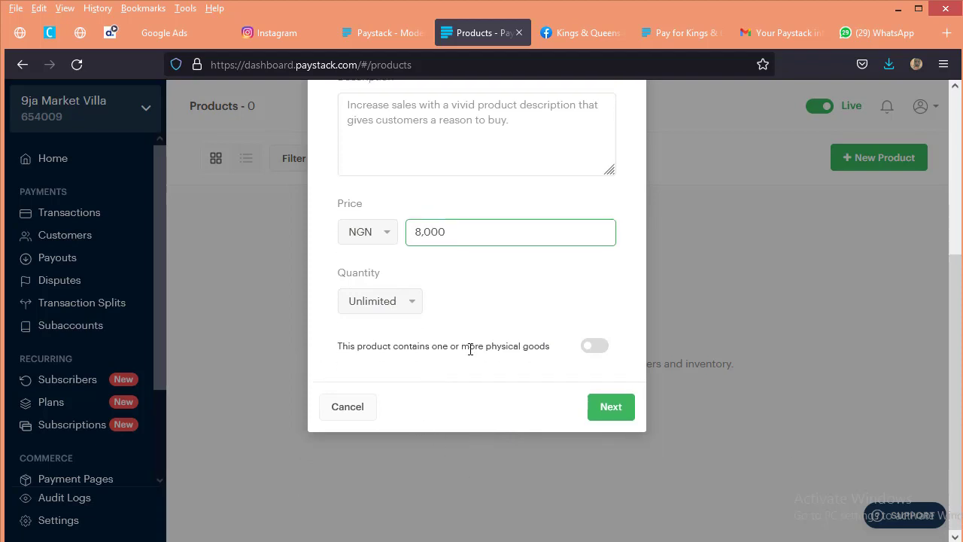
{"action": "left_click", "coordinate": [593, 347]}
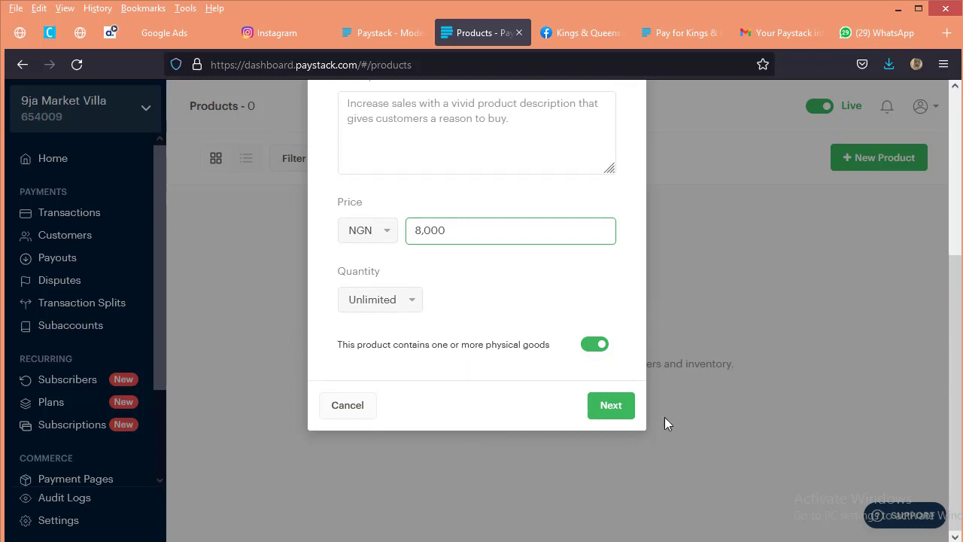
{"action": "left_click", "coordinate": [611, 410]}
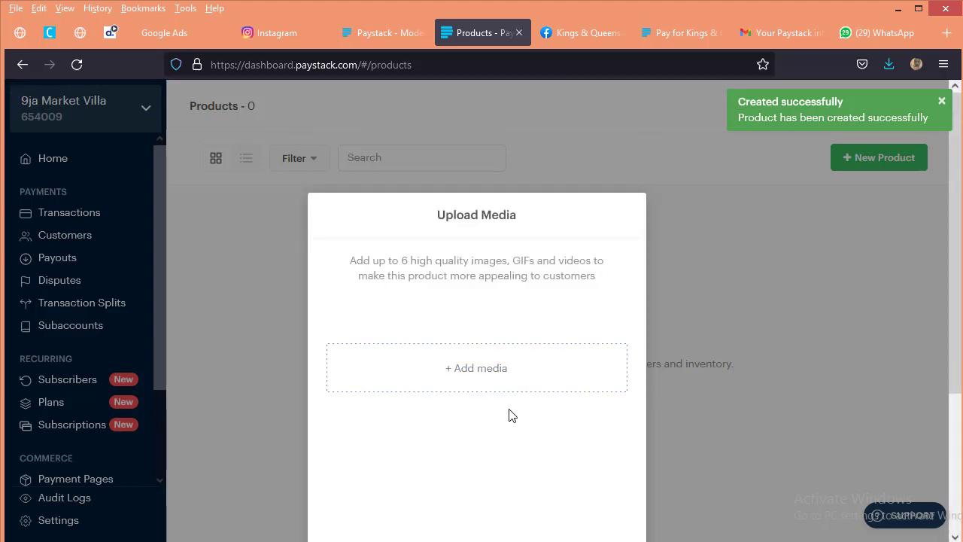
Step: Upload the WhatsApp photos of the sandal as the product's media and save them
{"action": "left_click", "coordinate": [492, 380]}
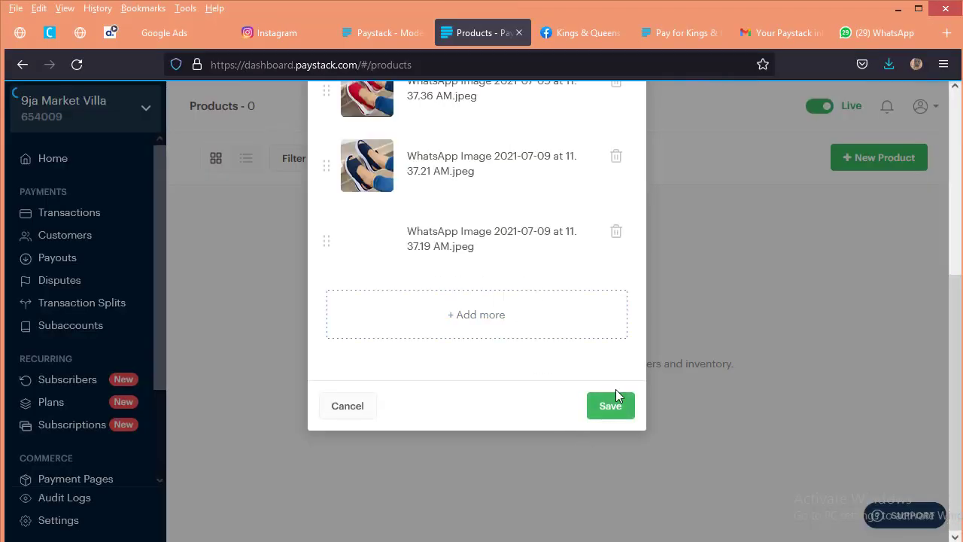
{"action": "left_click", "coordinate": [615, 395]}
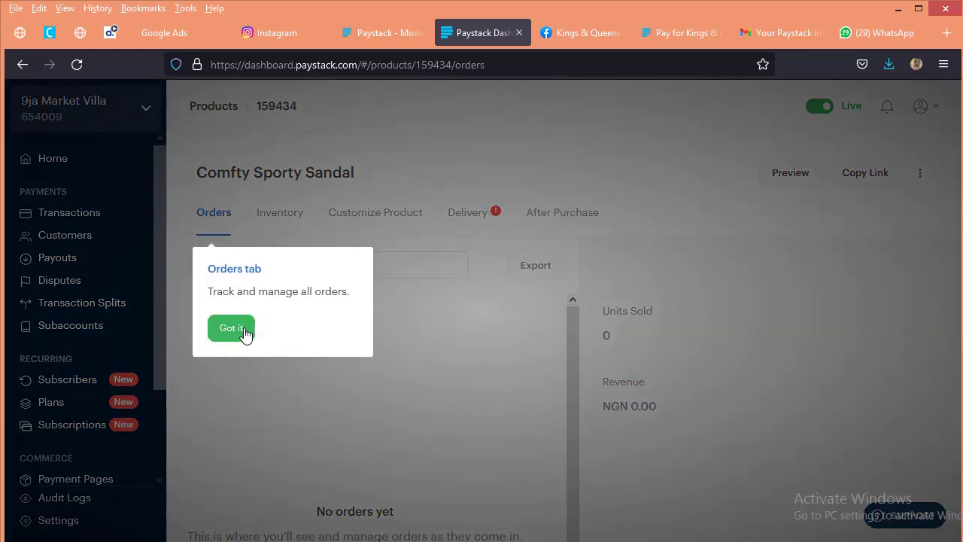
Step: Dismiss the introductory hints for orders and delivery on the Comfty Sporty Sandal product page
{"action": "left_click", "coordinate": [236, 328]}
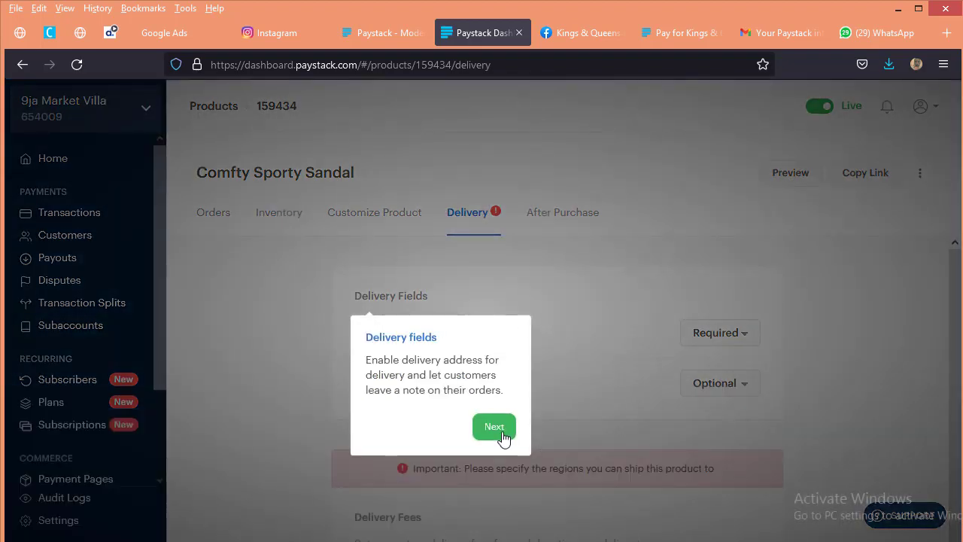
{"action": "left_click", "coordinate": [502, 438]}
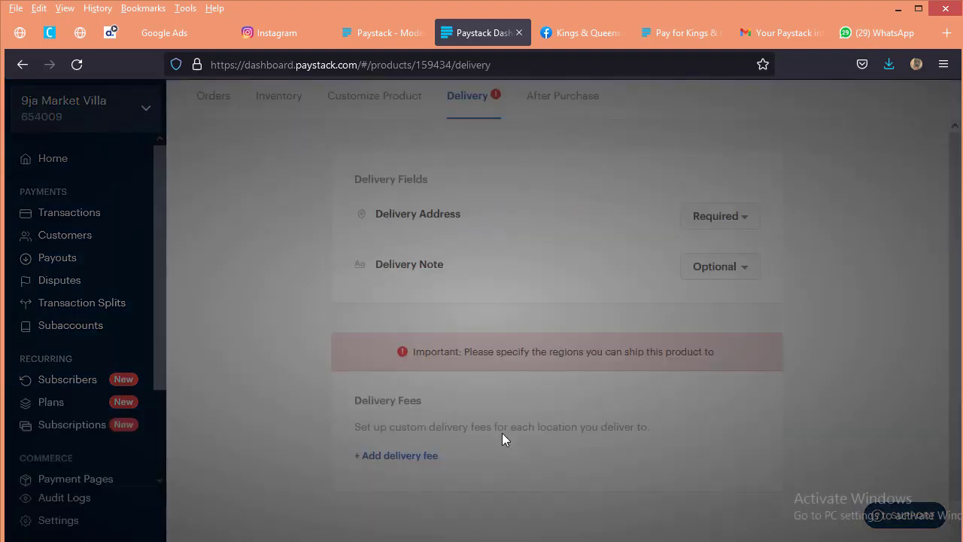
{"action": "left_click", "coordinate": [398, 401]}
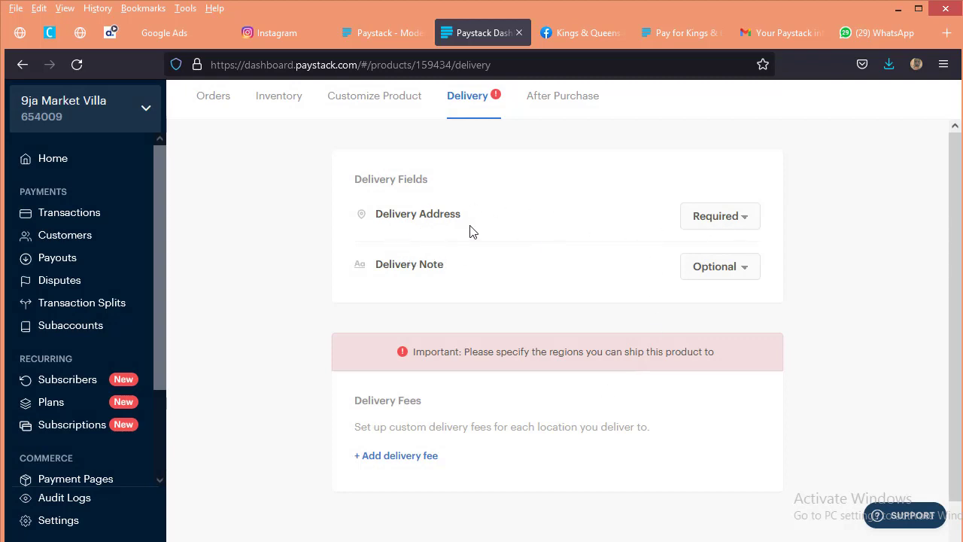
Step: Set the product's Delivery Note field to Disabled
{"action": "left_click", "coordinate": [727, 277]}
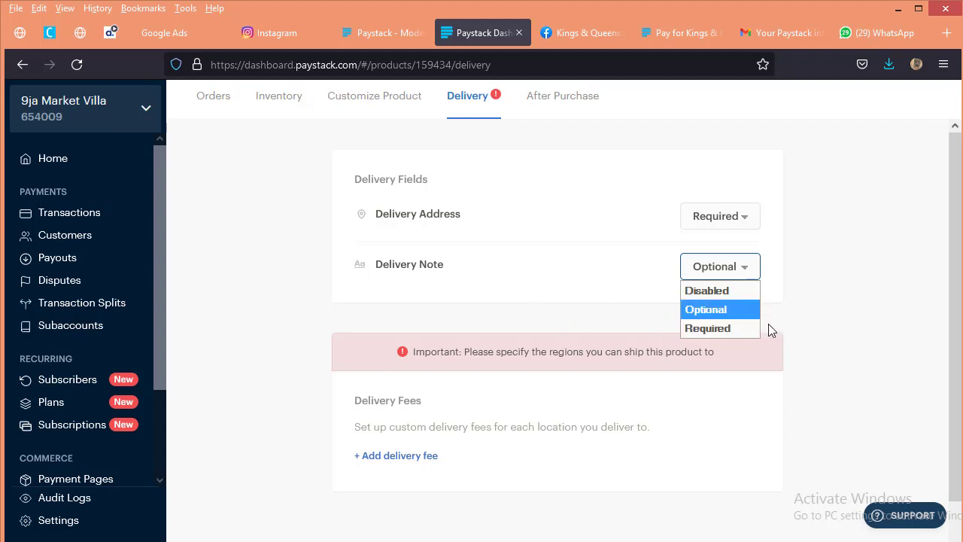
{"action": "left_click", "coordinate": [707, 292]}
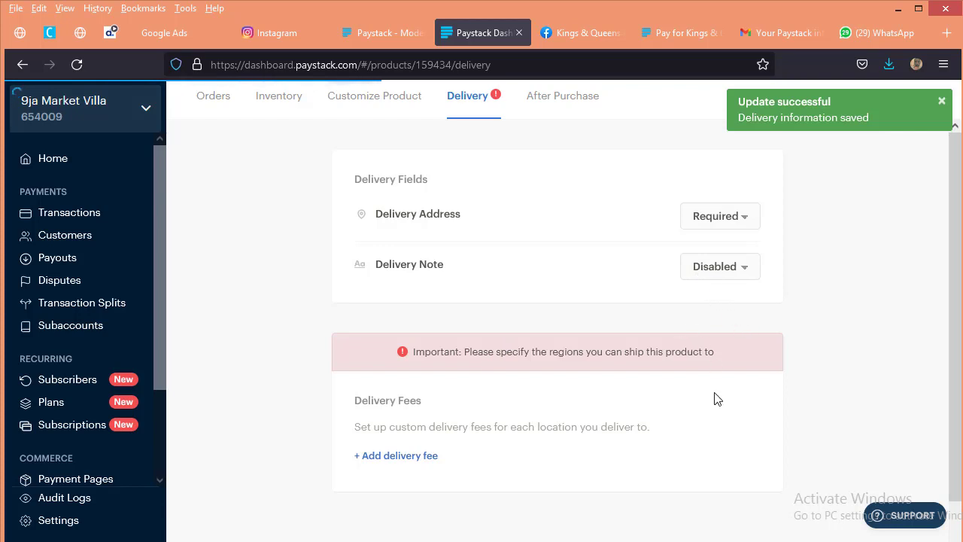
{"action": "scroll", "coordinate": [531, 481], "scroll_direction": "down", "scroll_amount": 2}
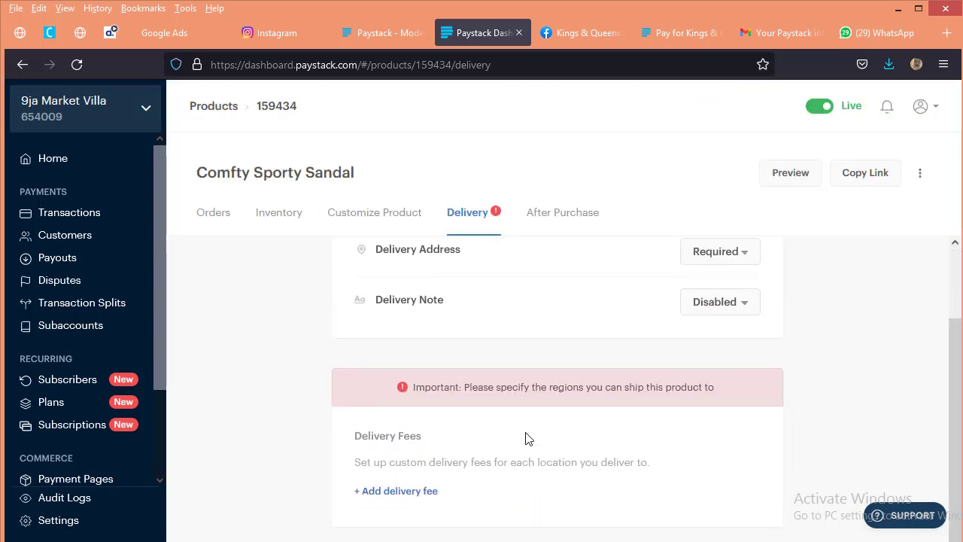
Step: Add and save a delivery fee of 2,000 for the location Lagos on the sandal product
{"action": "left_click", "coordinate": [421, 492]}
{"action": "scroll", "coordinate": [606, 456], "scroll_direction": "down", "scroll_amount": 1}
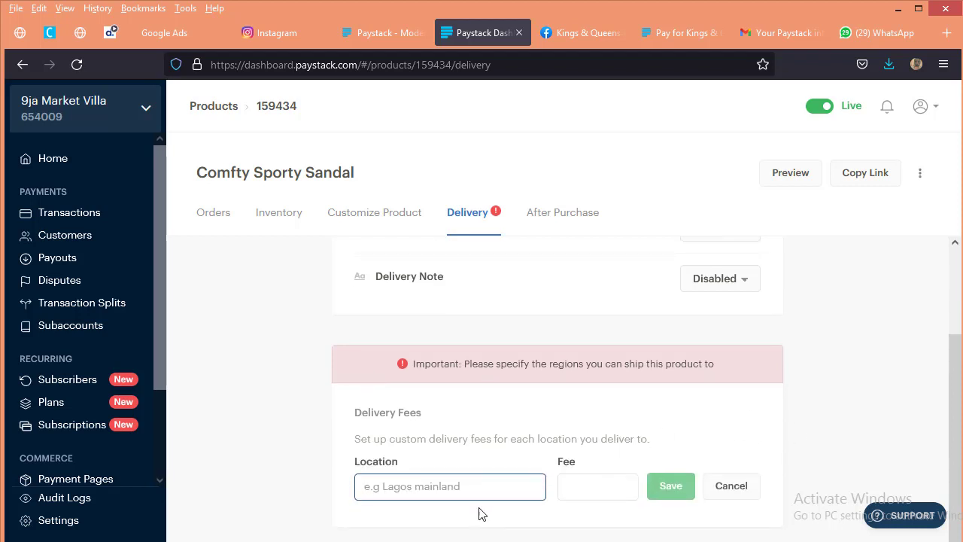
{"action": "left_click", "coordinate": [621, 479]}
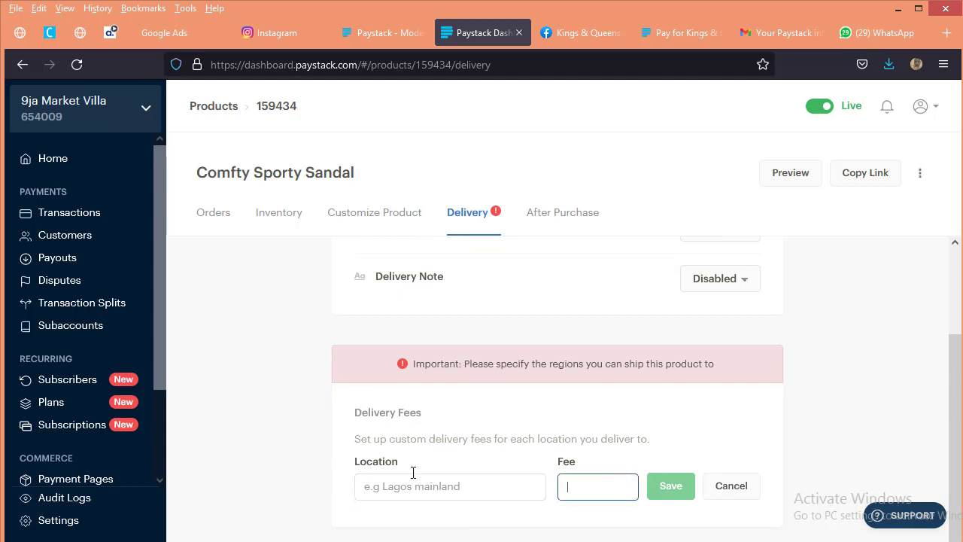
{"action": "left_click", "coordinate": [423, 485]}
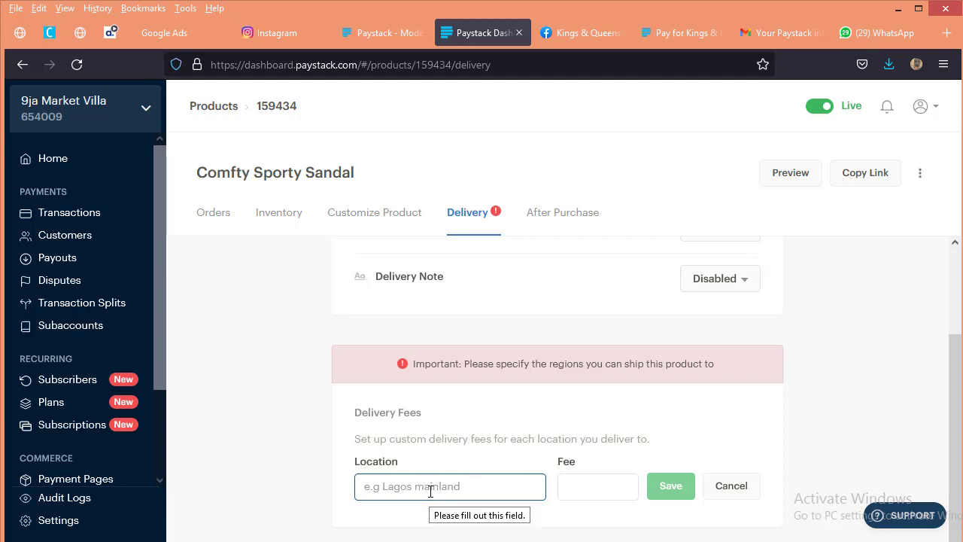
{"action": "type", "text": "Lagos"}
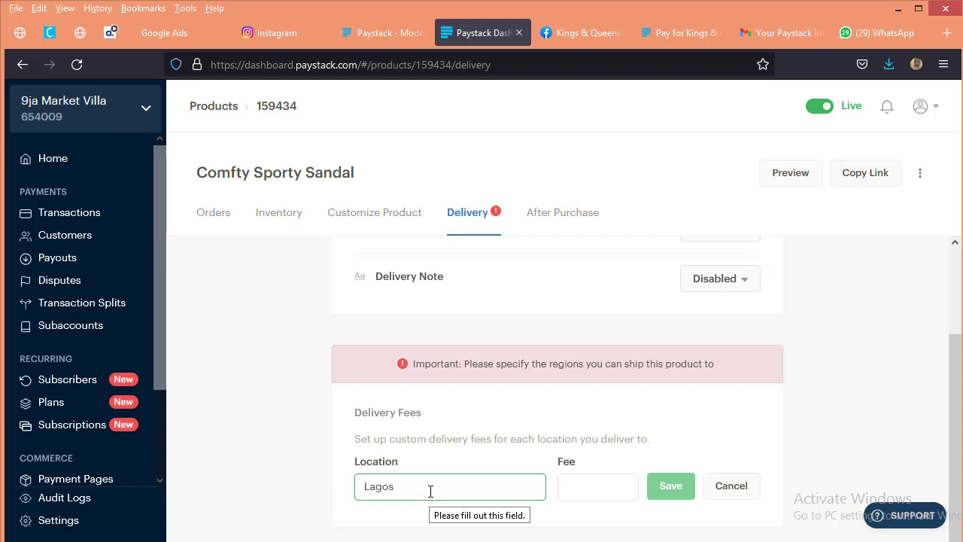
{"action": "key", "text": "Tab"}
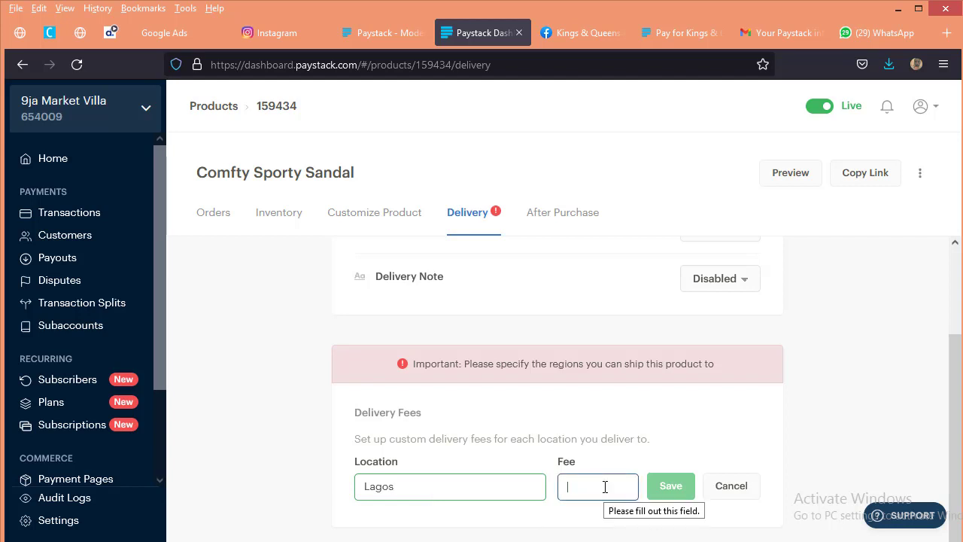
{"action": "type", "text": "2,000"}
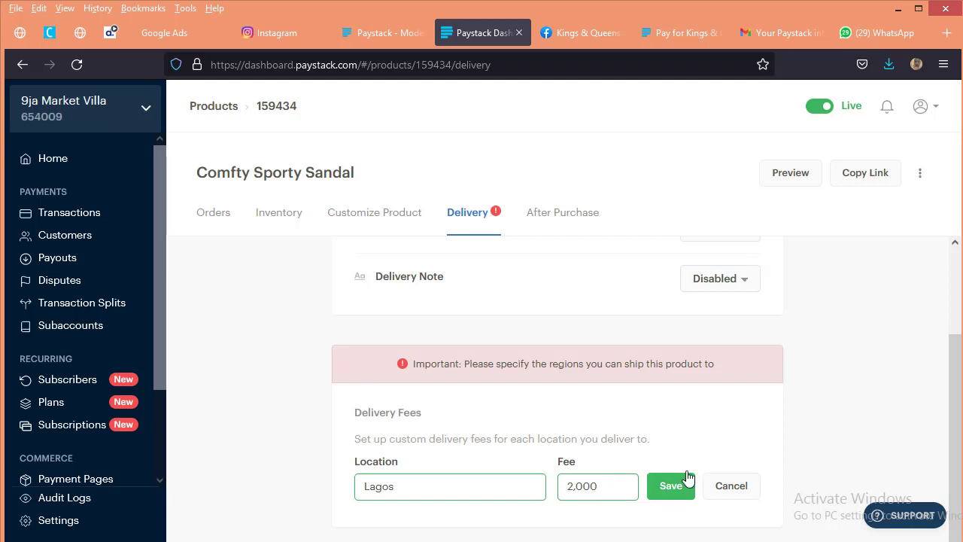
{"action": "scroll", "coordinate": [645, 395], "scroll_direction": "up", "scroll_amount": 2}
{"action": "left_click", "coordinate": [671, 485]}
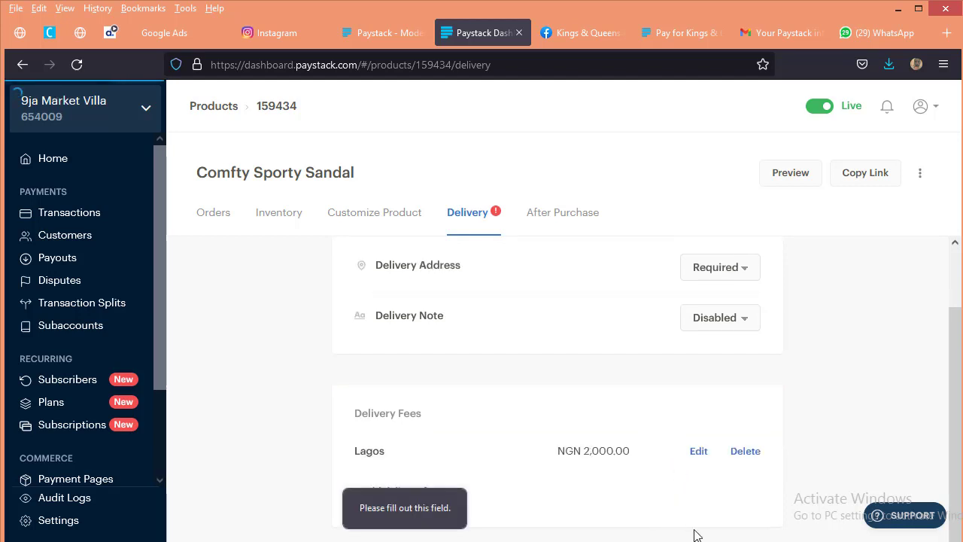
{"action": "left_click", "coordinate": [694, 339]}
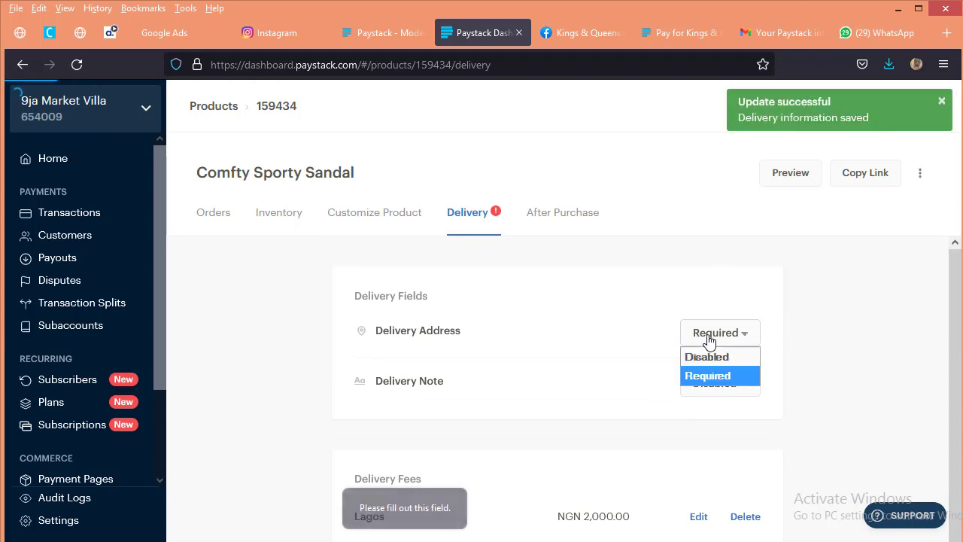
{"action": "left_click", "coordinate": [710, 338]}
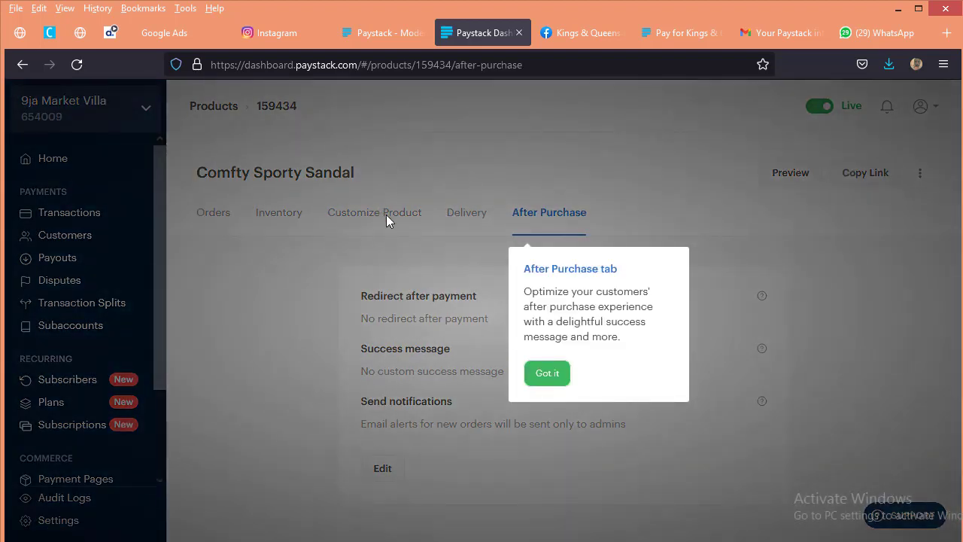
Step: Browse the uploaded sandal photos in the product customization view
{"action": "left_click", "coordinate": [543, 376]}
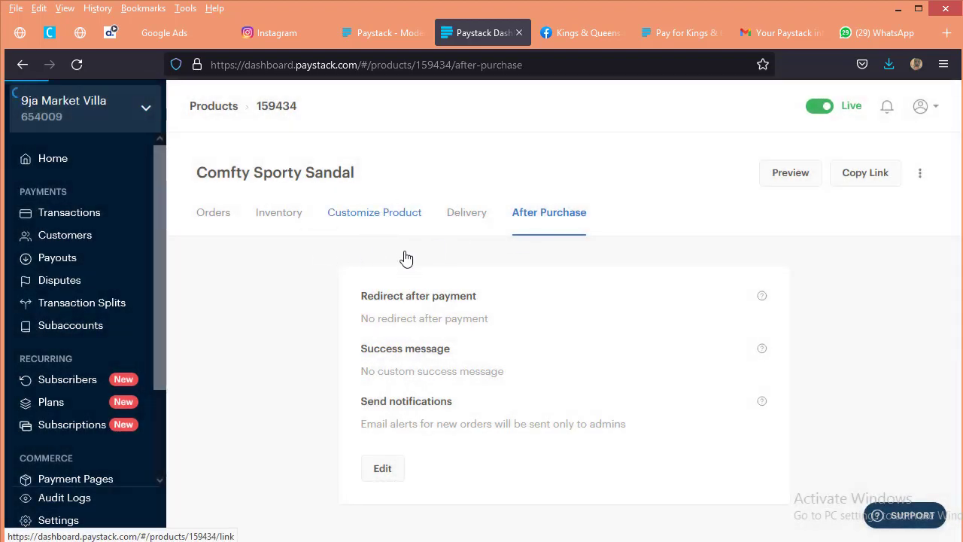
{"action": "left_click", "coordinate": [383, 210]}
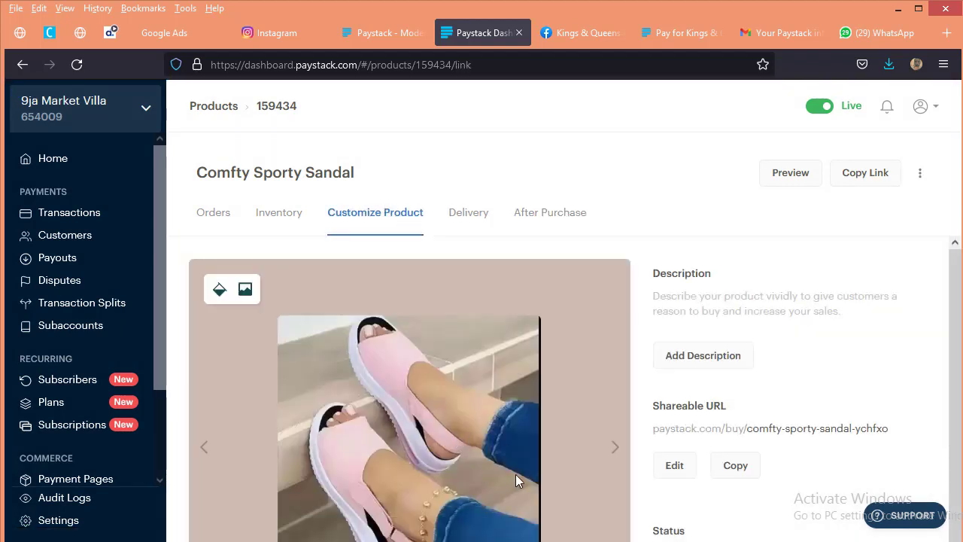
{"action": "scroll", "coordinate": [803, 369], "scroll_direction": "down", "scroll_amount": 2}
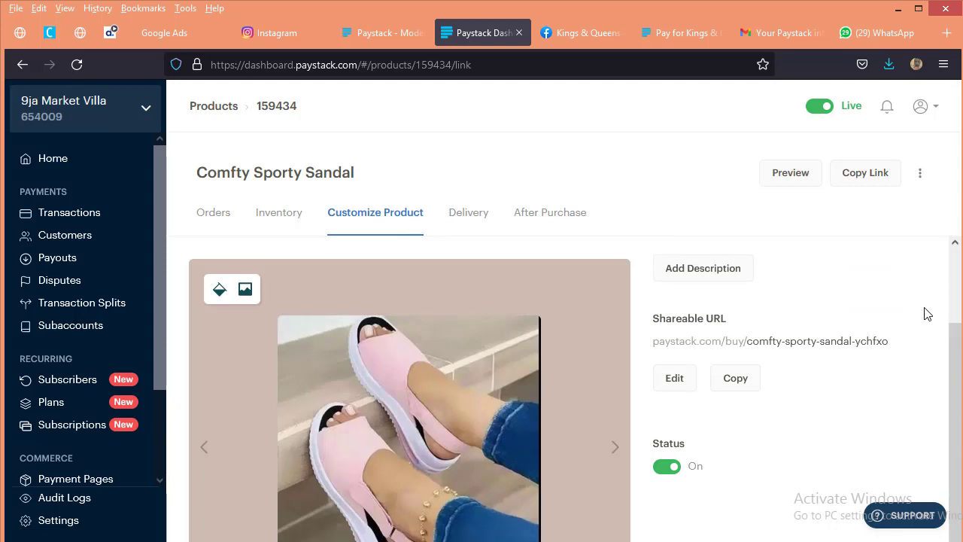
{"action": "left_click", "coordinate": [614, 447]}
{"action": "key", "text": "ctrl+minus"}
{"action": "key", "text": "ctrl+minus"}
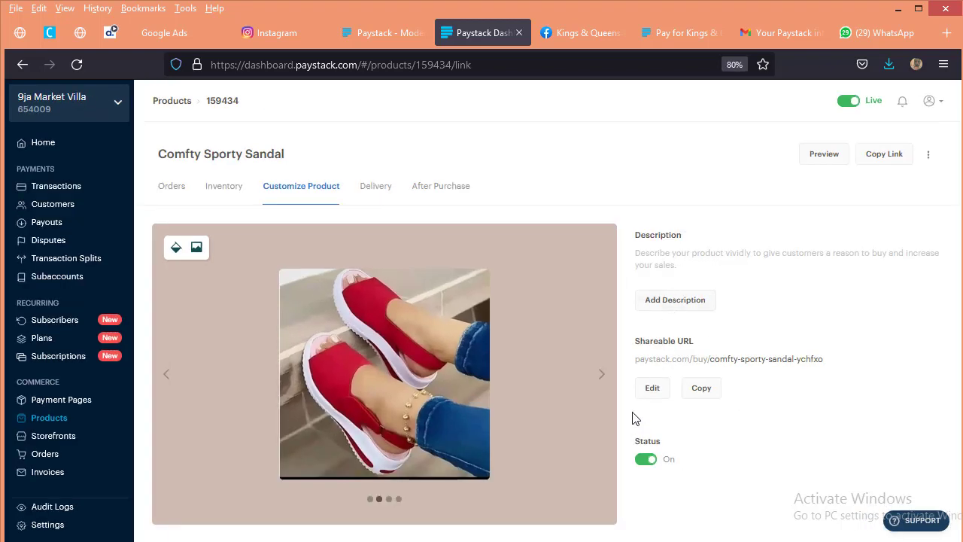
{"action": "left_click", "coordinate": [596, 379]}
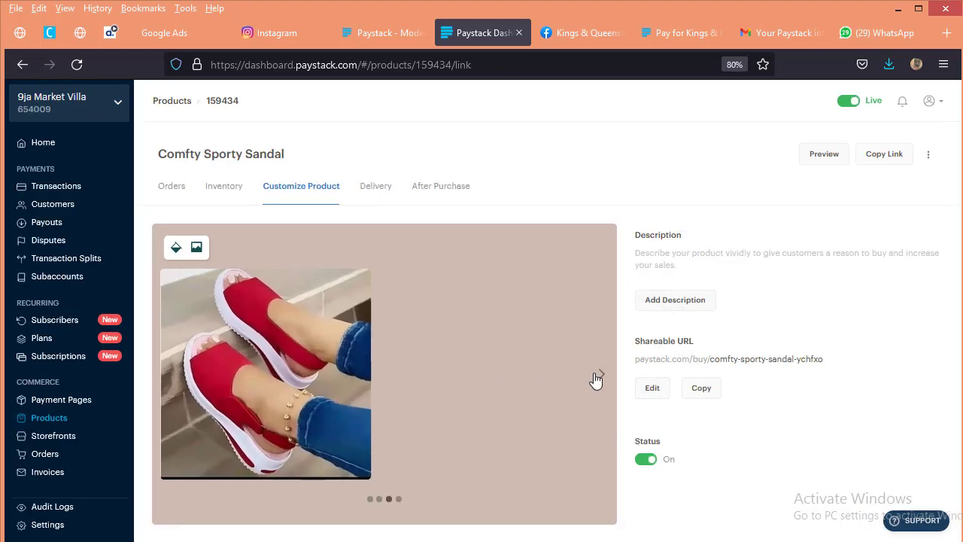
{"action": "left_click", "coordinate": [596, 378]}
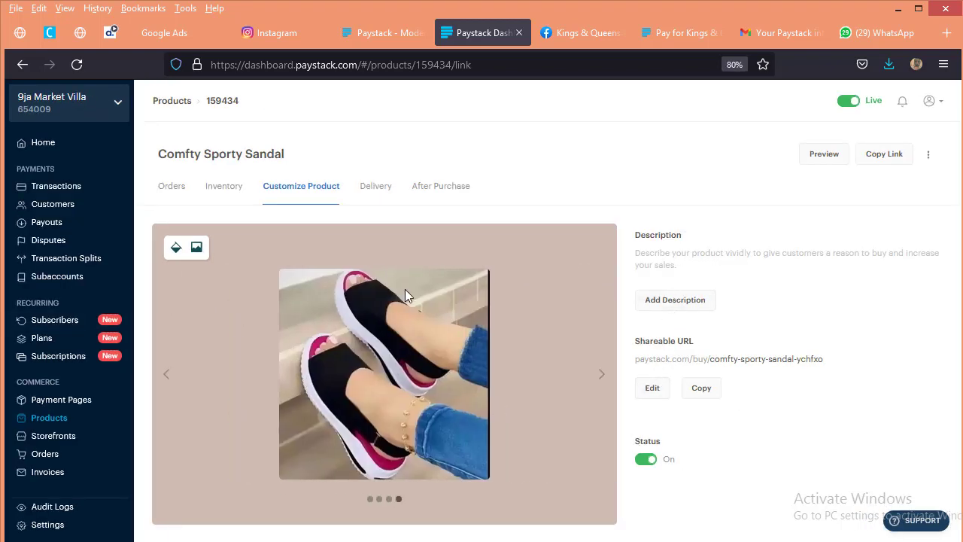
Step: Try yellow and orange as the background colour behind the product photos
{"action": "left_click", "coordinate": [175, 249]}
{"action": "left_click", "coordinate": [228, 285]}
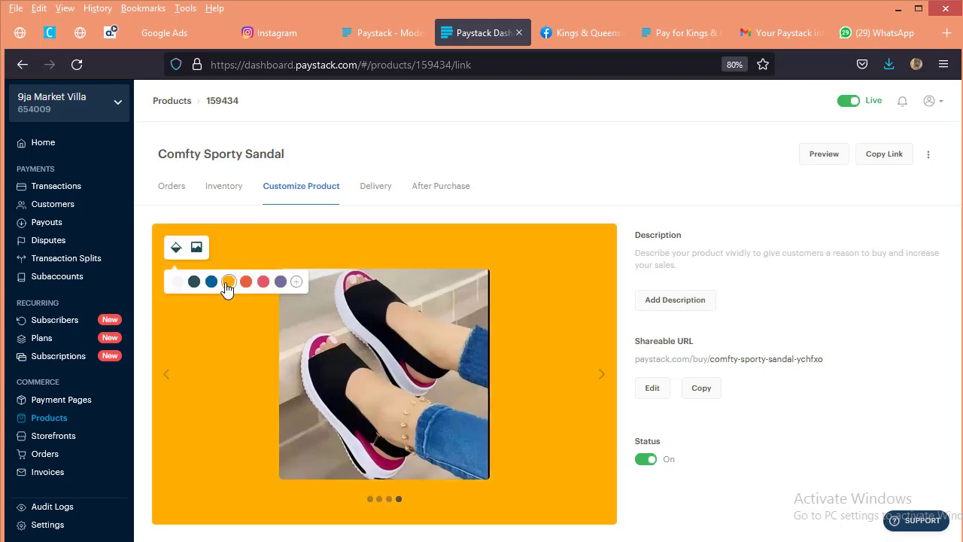
{"action": "left_click", "coordinate": [176, 249]}
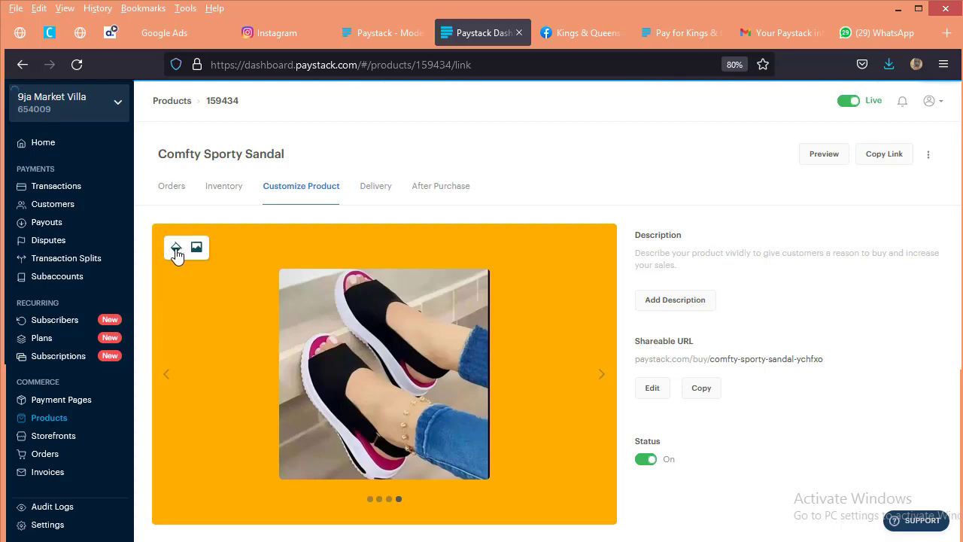
{"action": "left_click", "coordinate": [176, 249]}
{"action": "left_click", "coordinate": [246, 281]}
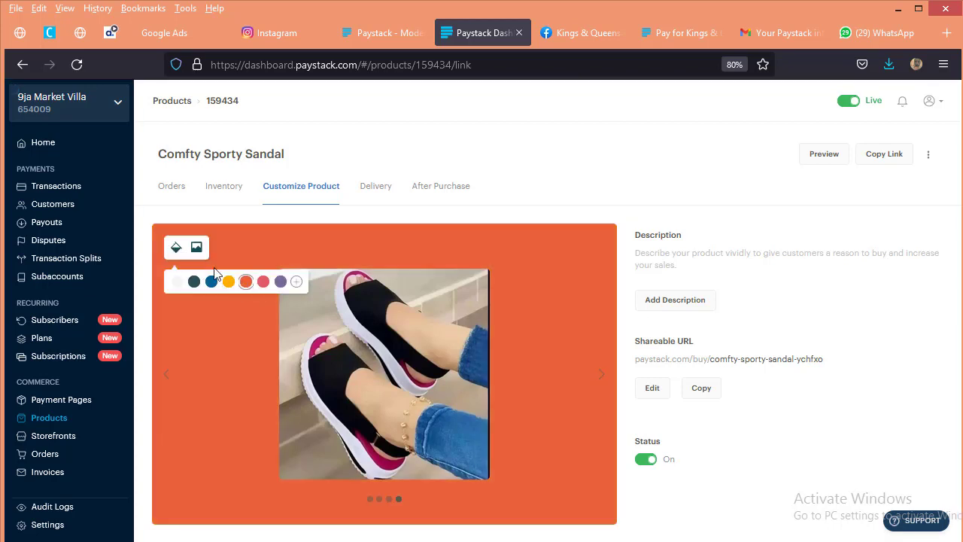
{"action": "left_click", "coordinate": [175, 249]}
Step: Set the product photo background to purple and check the sandal photos against it
{"action": "left_click", "coordinate": [175, 248]}
{"action": "left_click", "coordinate": [280, 282]}
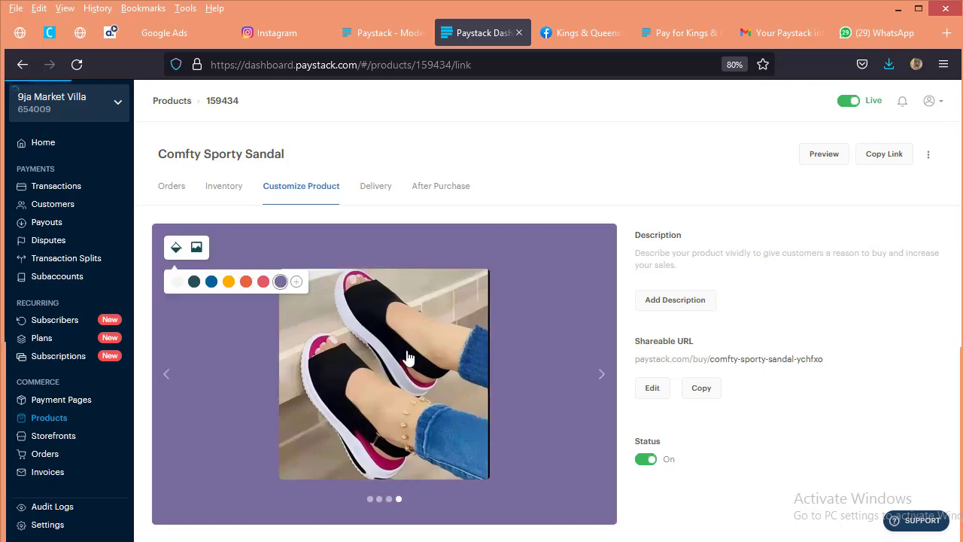
{"action": "left_click", "coordinate": [599, 376]}
{"action": "left_click", "coordinate": [599, 376]}
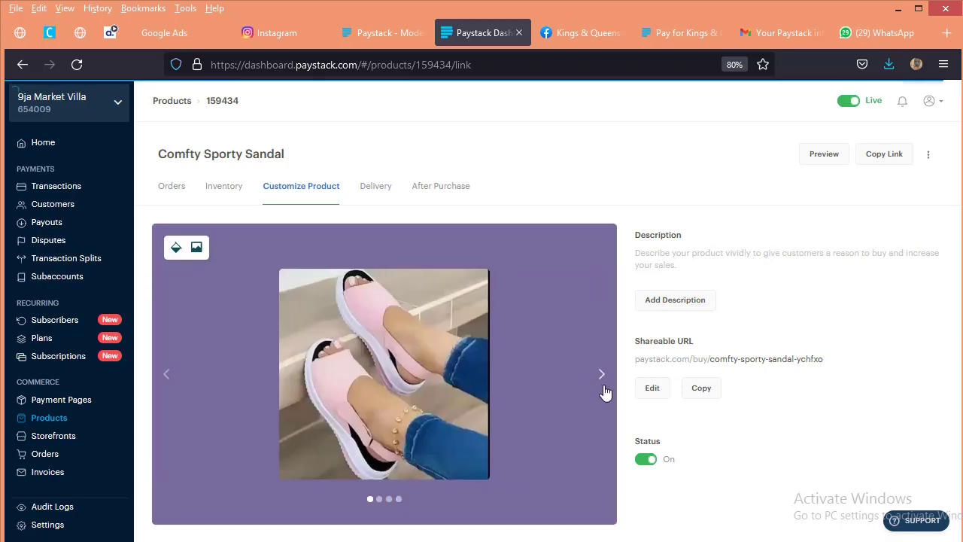
{"action": "left_click", "coordinate": [601, 375]}
{"action": "left_click", "coordinate": [601, 380]}
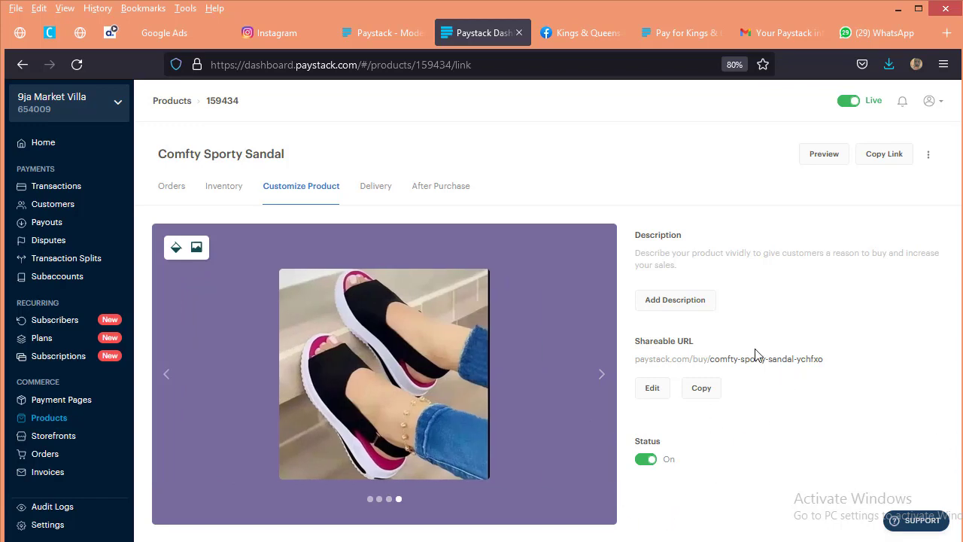
Step: Add the product description "Sizes: 39 -44" and make the text bold
{"action": "left_click", "coordinate": [693, 300]}
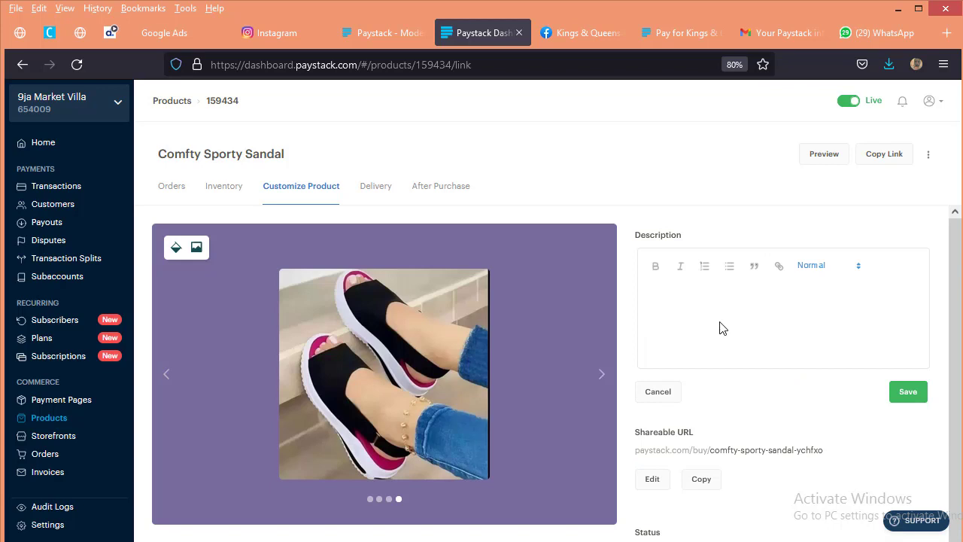
{"action": "left_click", "coordinate": [687, 285]}
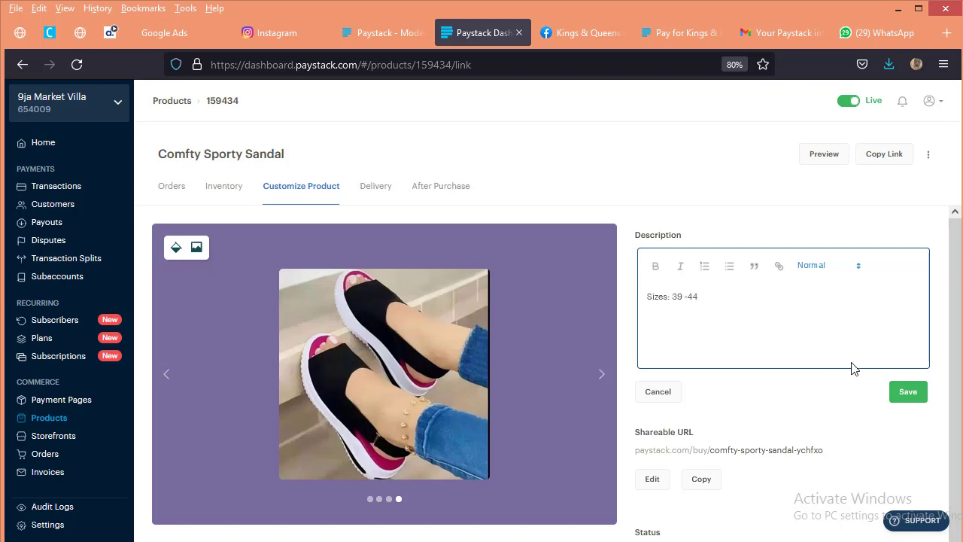
{"action": "left_click_drag", "start_coordinate": [714, 298], "coordinate": [620, 298]}
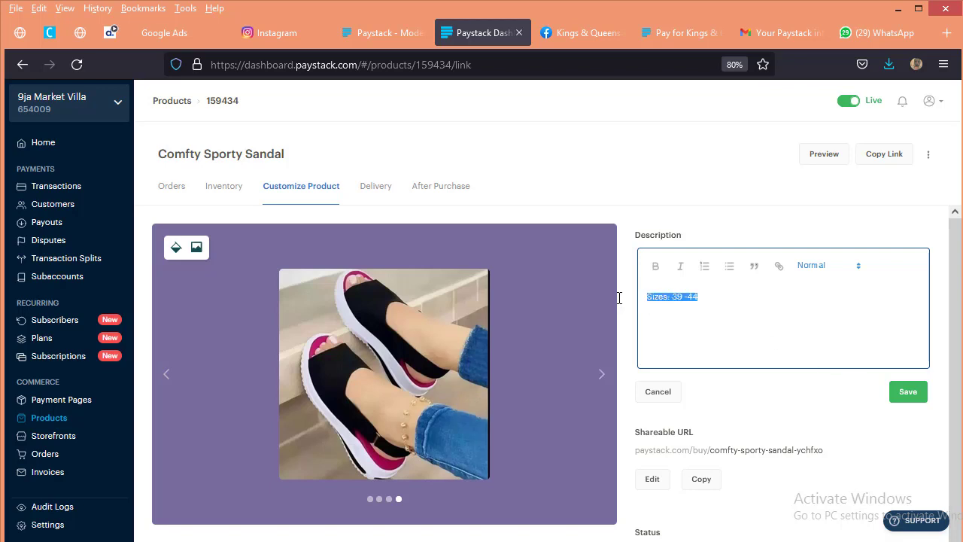
{"action": "left_click", "coordinate": [655, 265]}
{"action": "left_click", "coordinate": [824, 340]}
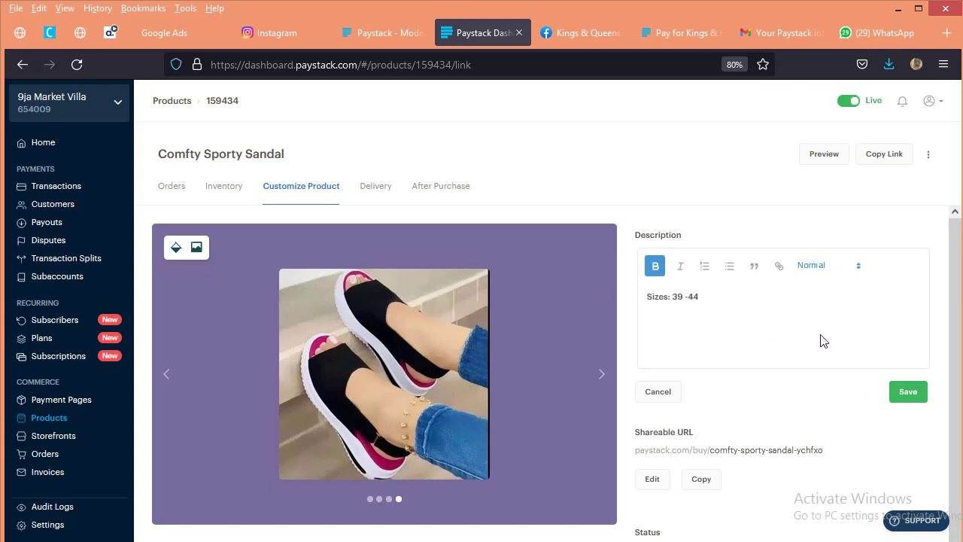
Step: Insert "Available" before "Sizes" in the description and save it
{"action": "left_click", "coordinate": [644, 294]}
{"action": "type", "text": "A"}
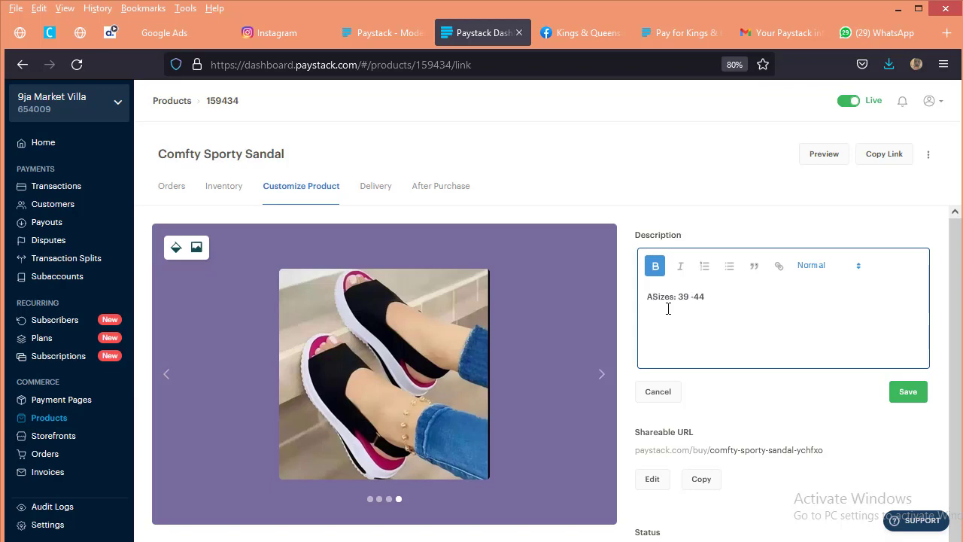
{"action": "type", "text": "vailable"}
{"action": "left_click", "coordinate": [907, 391]}
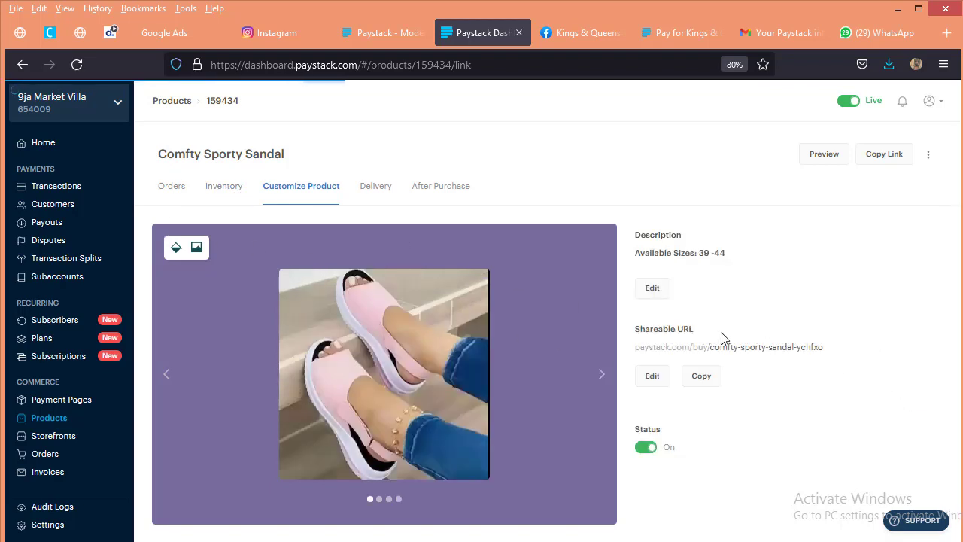
Step: Review the product's inventory, delivery and after-purchase settings, leaving the after-purchase form without changes
{"action": "left_click", "coordinate": [379, 189]}
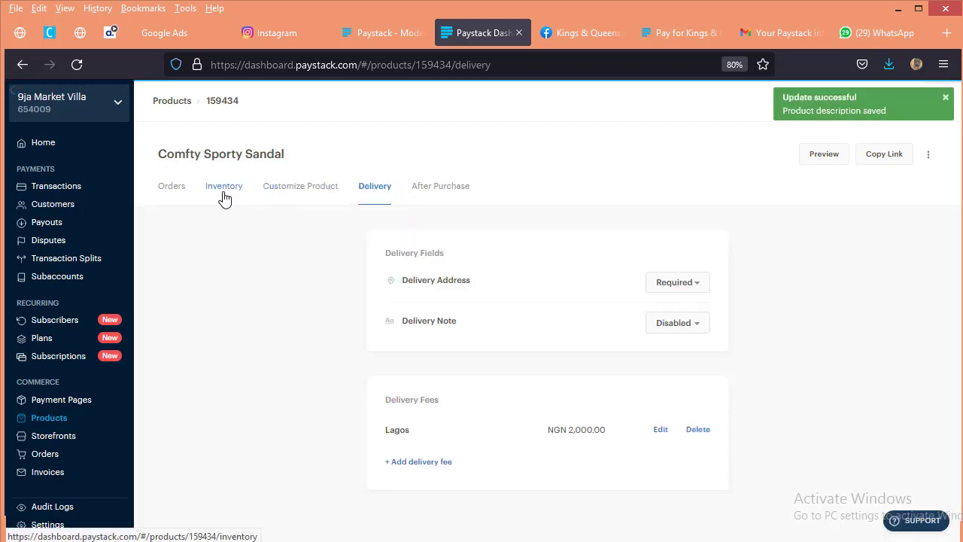
{"action": "left_click", "coordinate": [169, 193]}
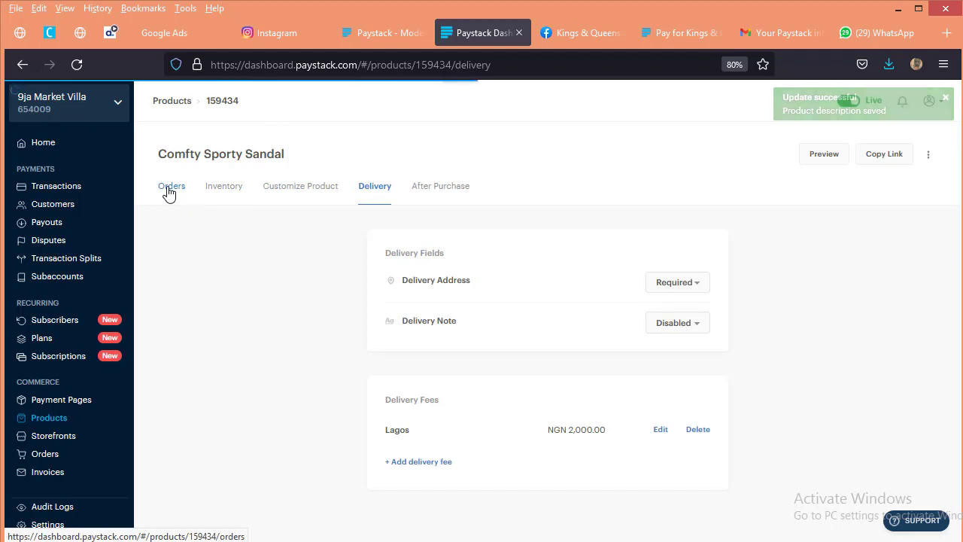
{"action": "left_click", "coordinate": [230, 191]}
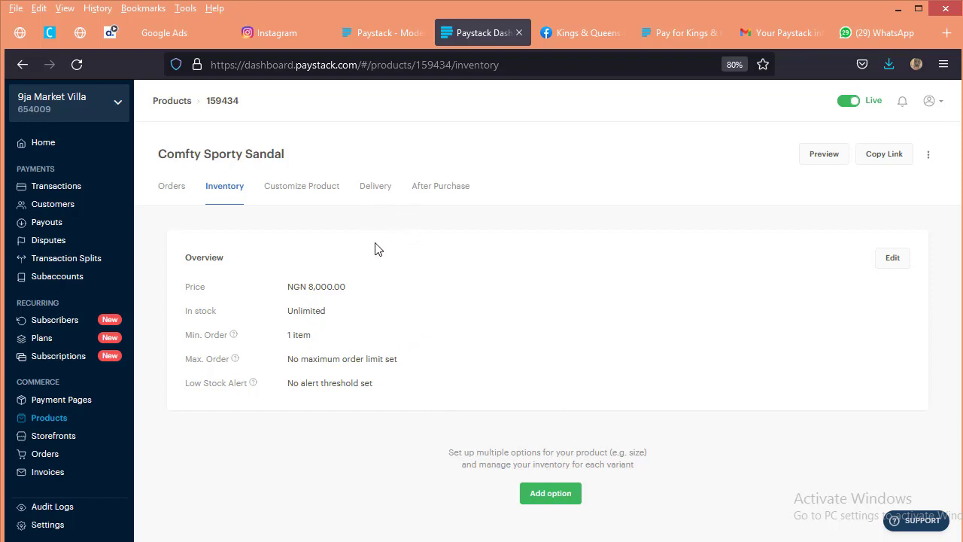
{"action": "left_click", "coordinate": [381, 188]}
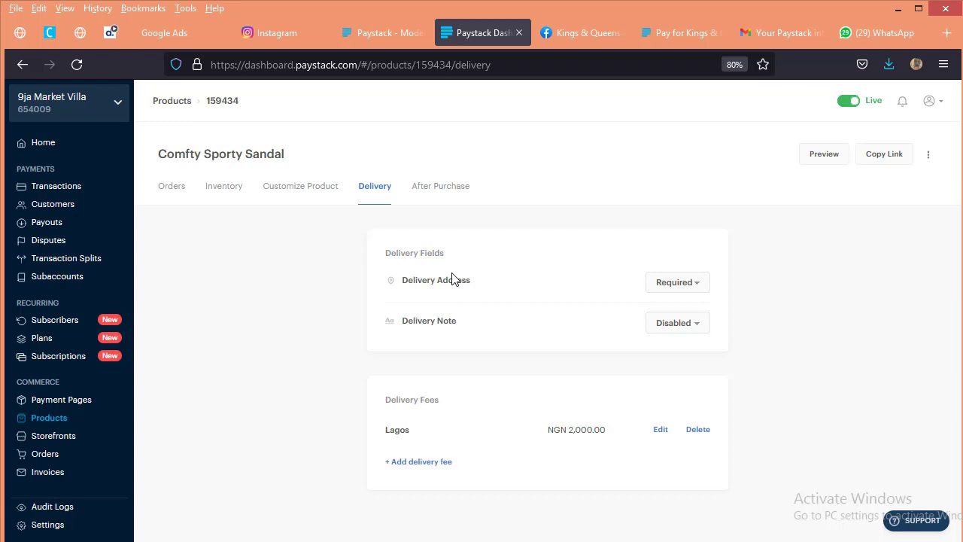
{"action": "left_click", "coordinate": [437, 187]}
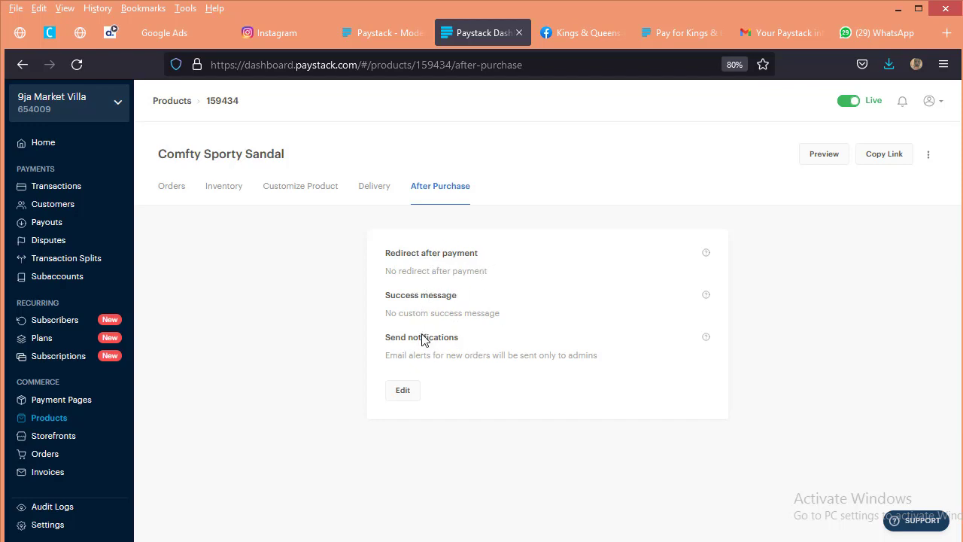
{"action": "left_click", "coordinate": [403, 389]}
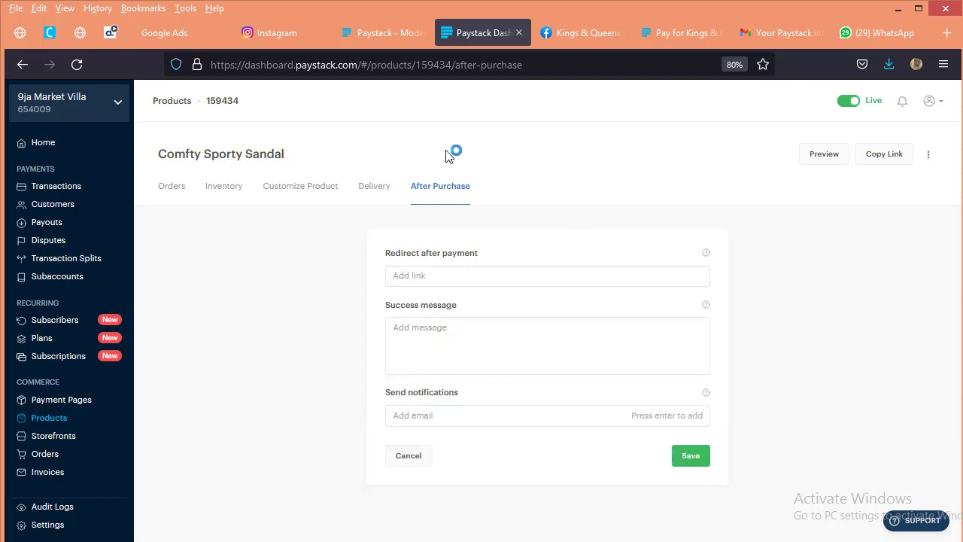
{"action": "left_click", "coordinate": [406, 457]}
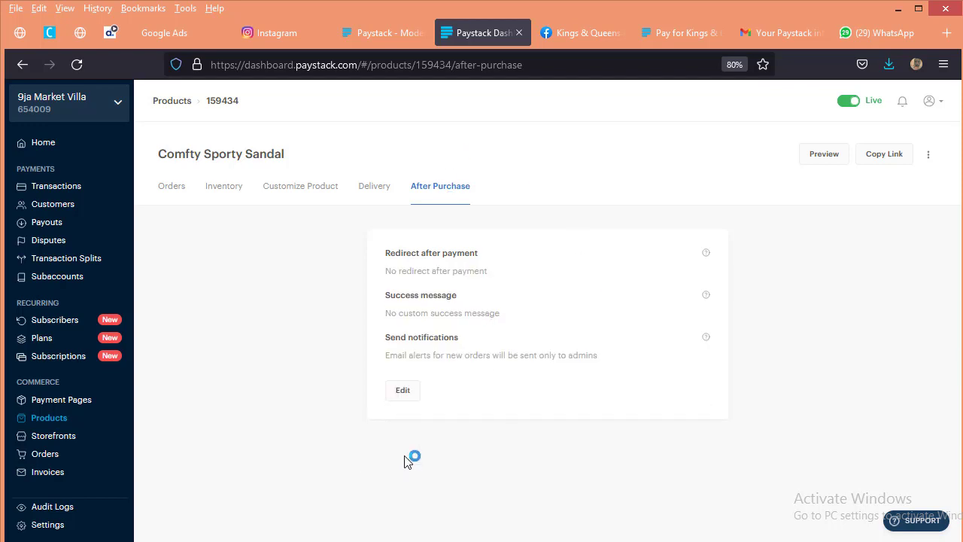
Step: Copy the sandal product's shareable URL from its customization settings
{"action": "left_click", "coordinate": [296, 194]}
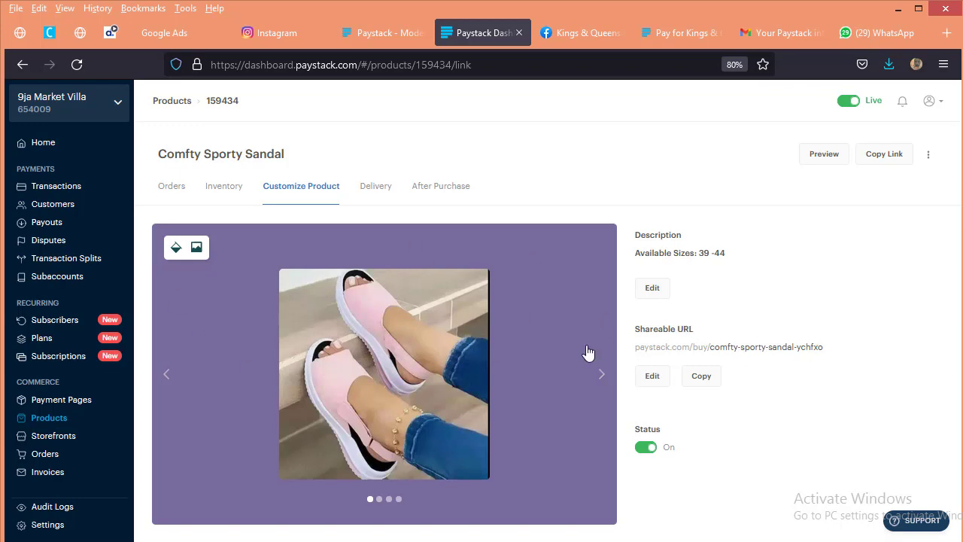
{"action": "left_click_drag", "start_coordinate": [827, 343], "coordinate": [632, 358]}
{"action": "left_click", "coordinate": [700, 380]}
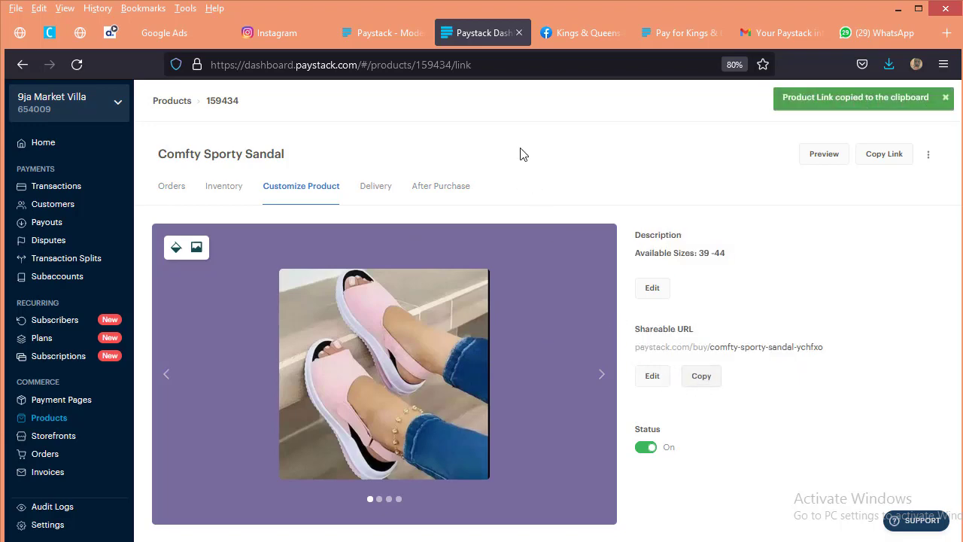
Step: Switch to the Facebook shop, replace the Comfty Sporty Sandal's checkout URL with the copied Paystack product link, and save the product
{"action": "left_click", "coordinate": [582, 34]}
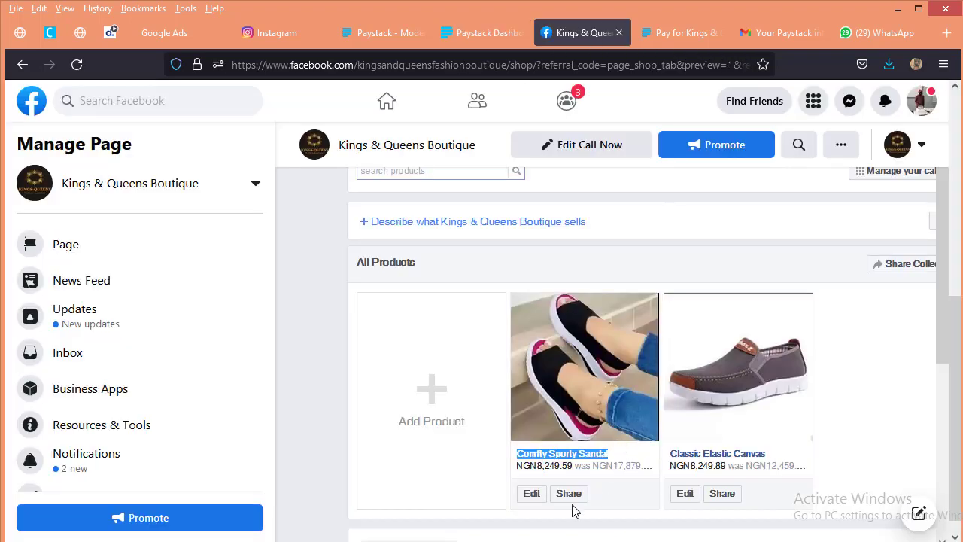
{"action": "left_click", "coordinate": [580, 272]}
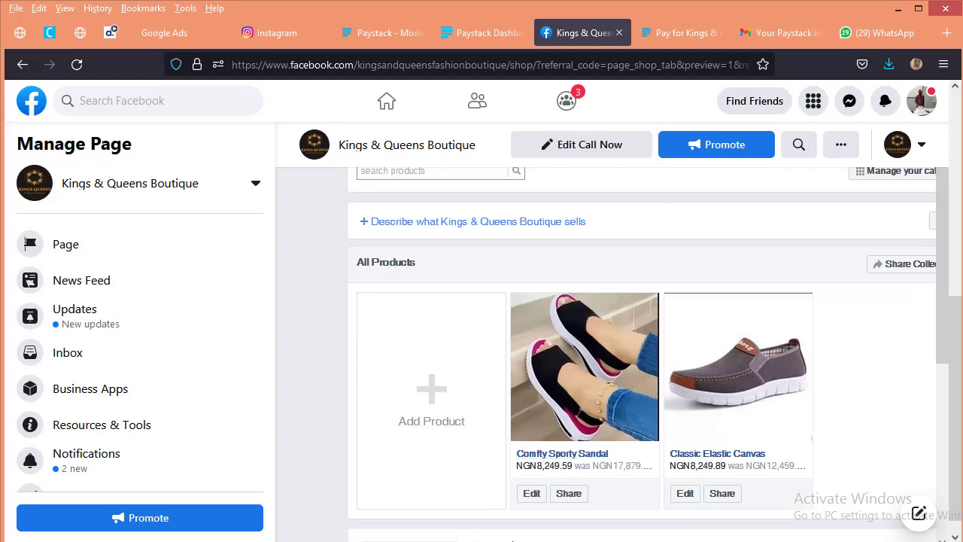
{"action": "left_click", "coordinate": [539, 498]}
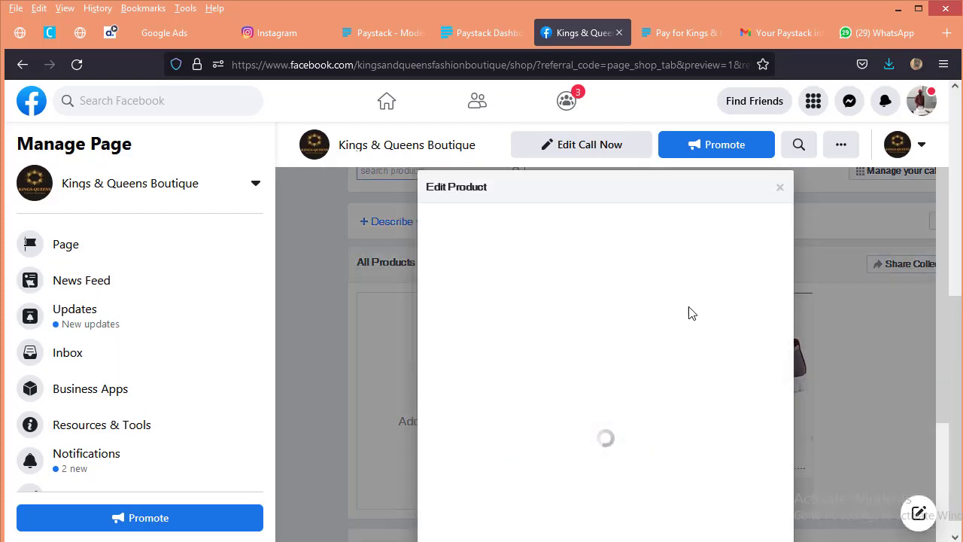
{"action": "scroll", "coordinate": [626, 388], "scroll_direction": "down", "scroll_amount": 3}
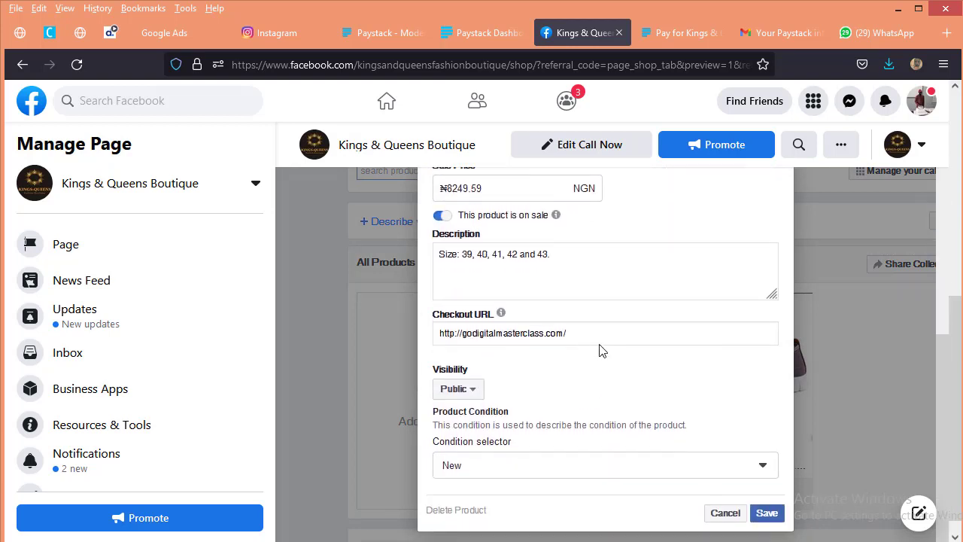
{"action": "left_click_drag", "start_coordinate": [588, 332], "coordinate": [307, 335]}
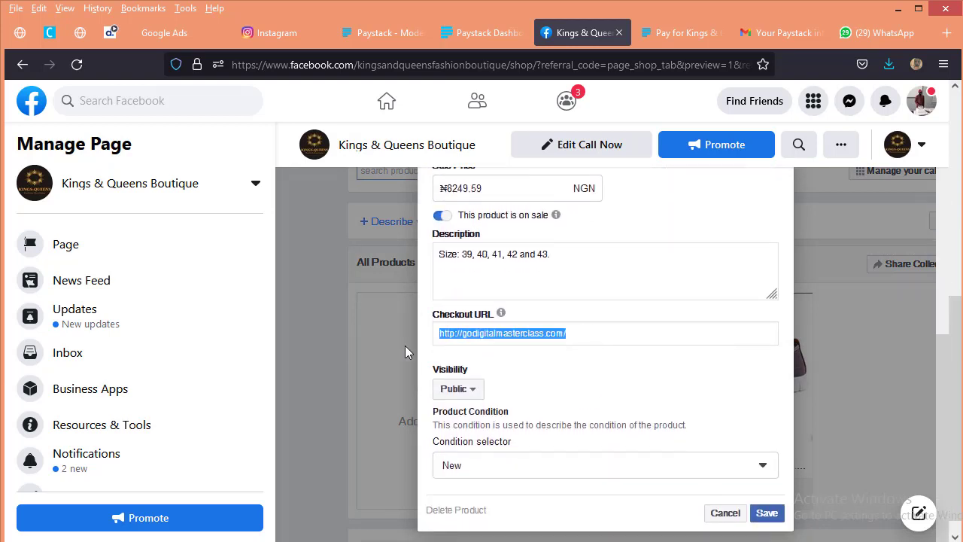
{"action": "key", "text": "ctrl+v"}
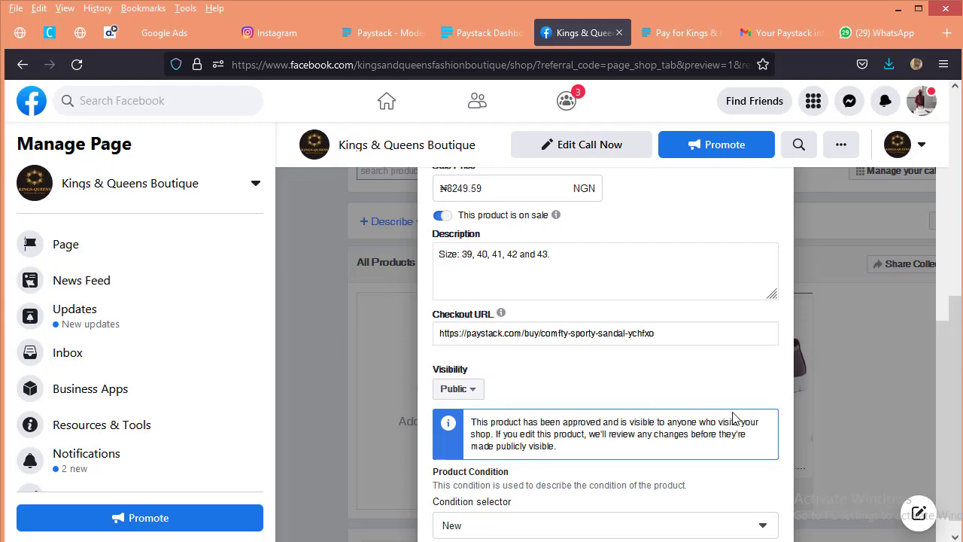
{"action": "scroll", "coordinate": [728, 437], "scroll_direction": "down", "scroll_amount": 1}
{"action": "left_click", "coordinate": [767, 494]}
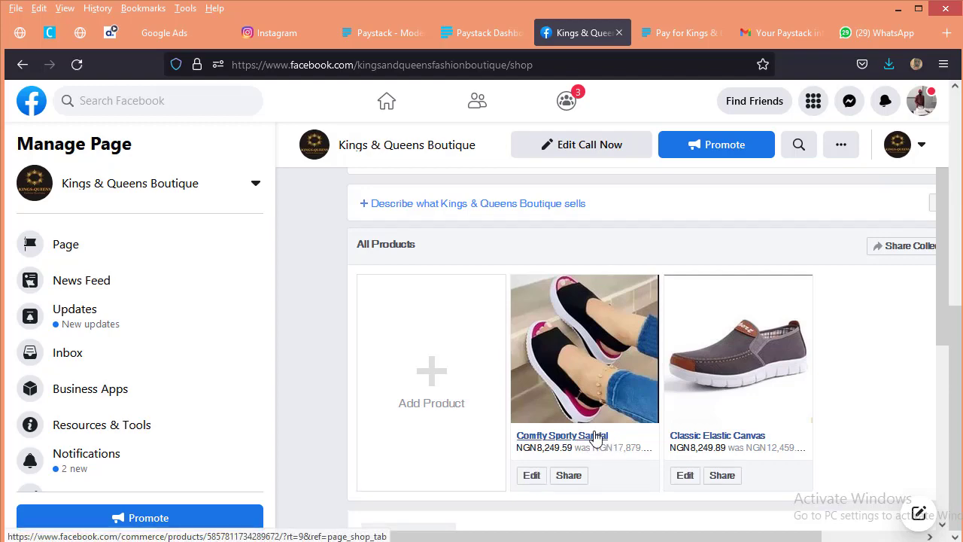
Step: Test the sandal listing's website checkout from Facebook and increase the order quantity on the Paystack purchase page
{"action": "left_click", "coordinate": [597, 438]}
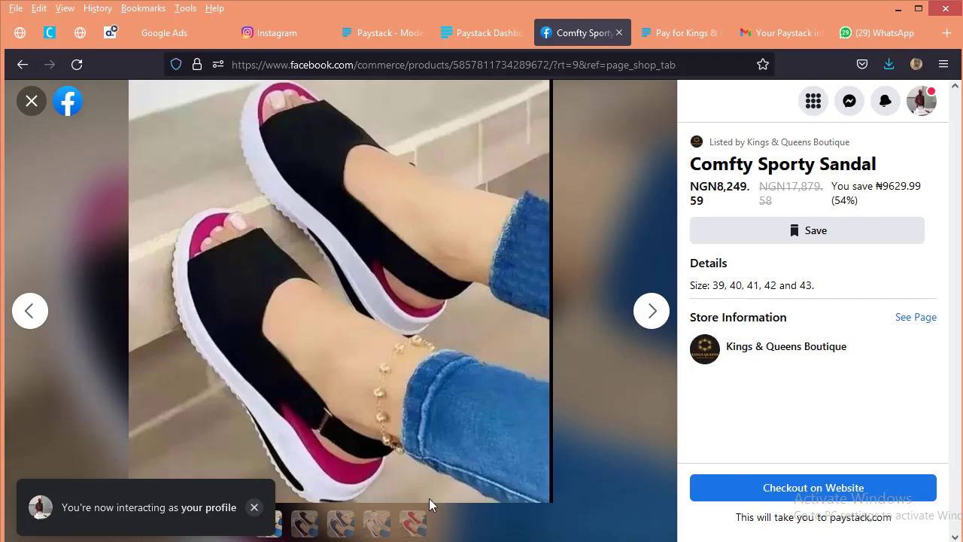
{"action": "left_click", "coordinate": [830, 488]}
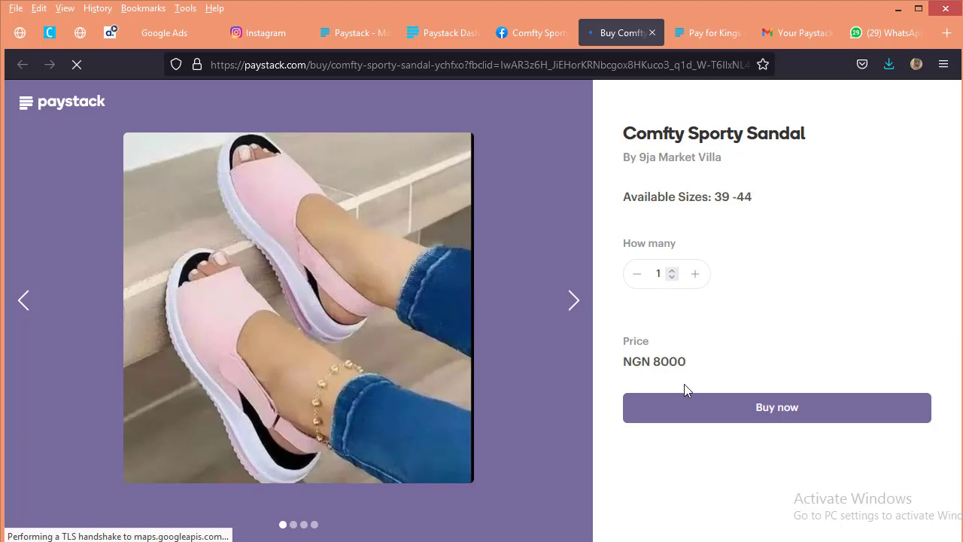
{"action": "left_click", "coordinate": [697, 274]}
{"action": "left_click", "coordinate": [697, 274]}
{"action": "left_click", "coordinate": [697, 274]}
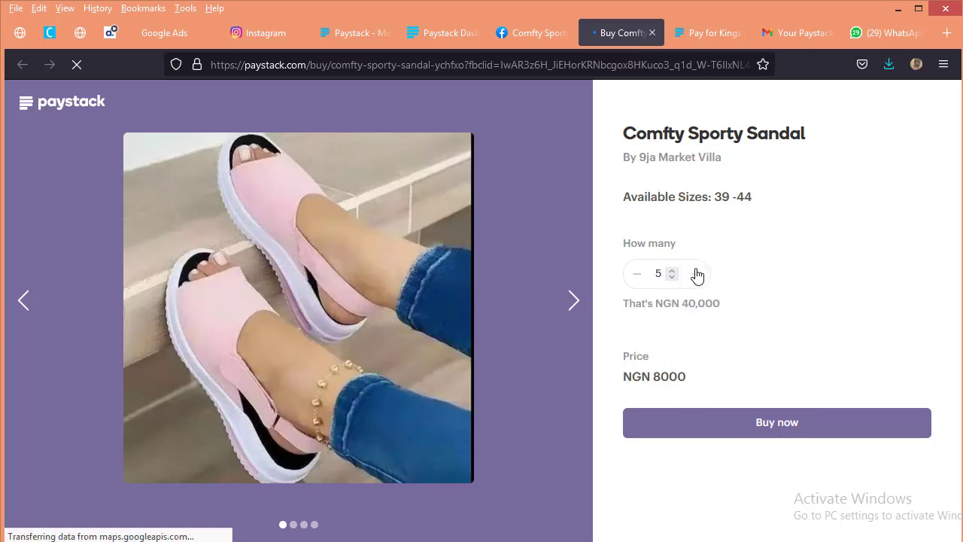
{"action": "left_click", "coordinate": [697, 274]}
{"action": "left_click", "coordinate": [697, 274]}
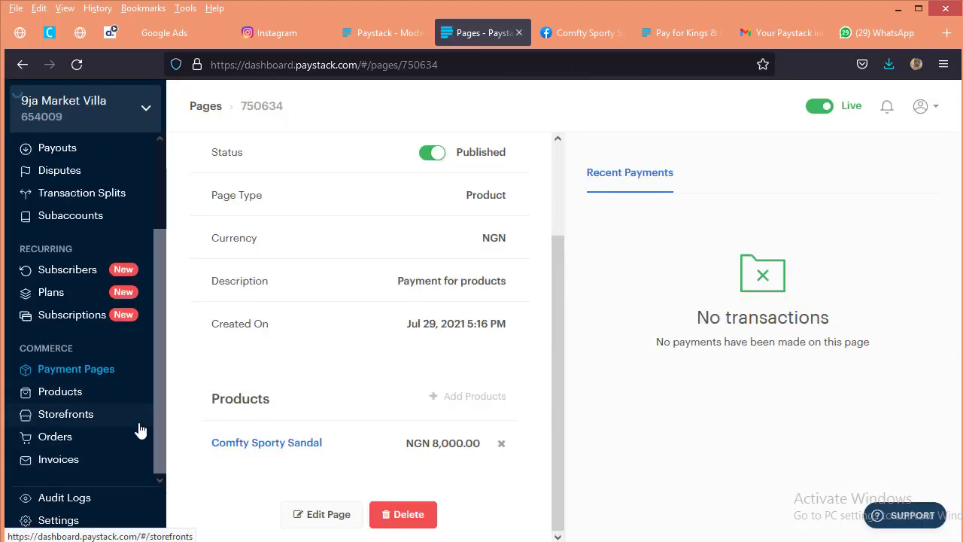
Step: View the product list in the Paystack dashboard and open the Storefronts section
{"action": "left_click", "coordinate": [75, 390]}
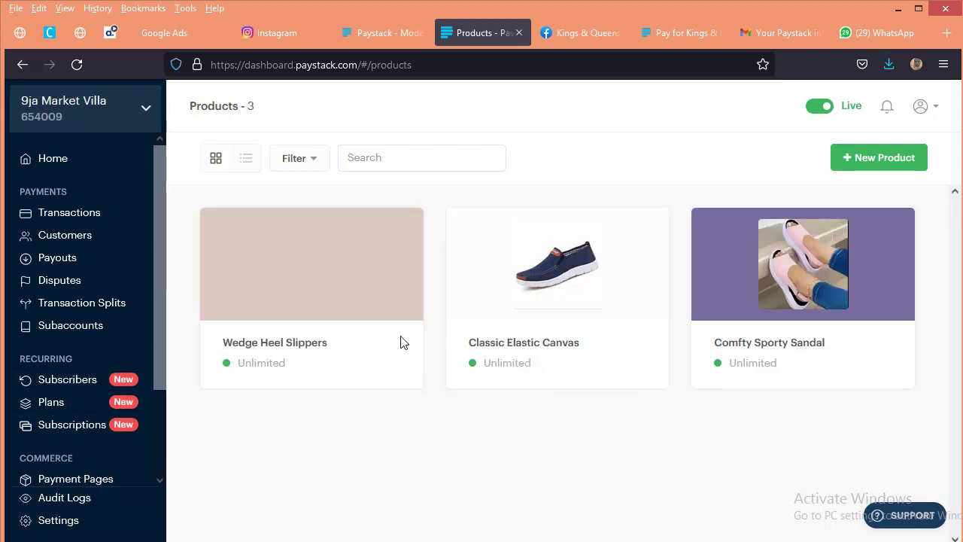
{"action": "left_click", "coordinate": [68, 379]}
{"action": "scroll", "coordinate": [75, 429], "scroll_direction": "down", "scroll_amount": 1}
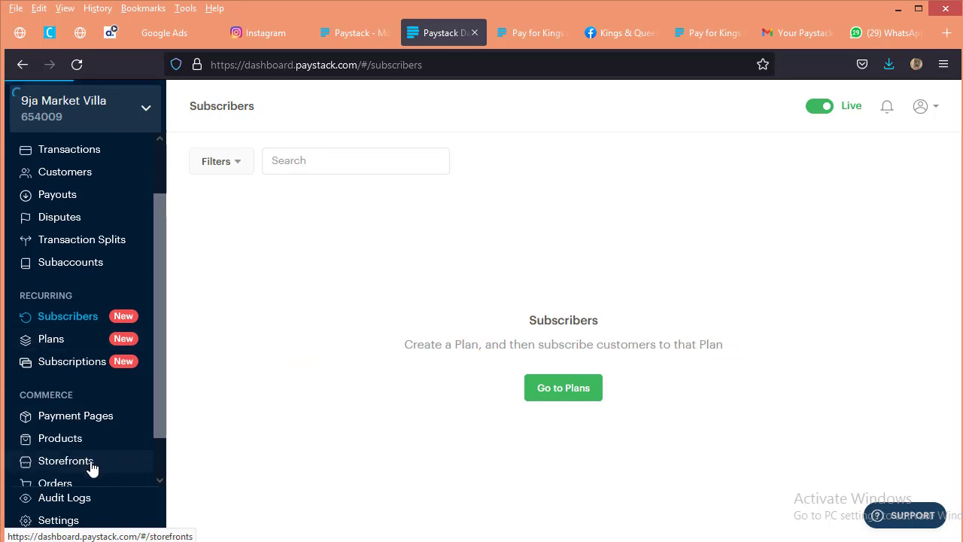
{"action": "left_click", "coordinate": [103, 454]}
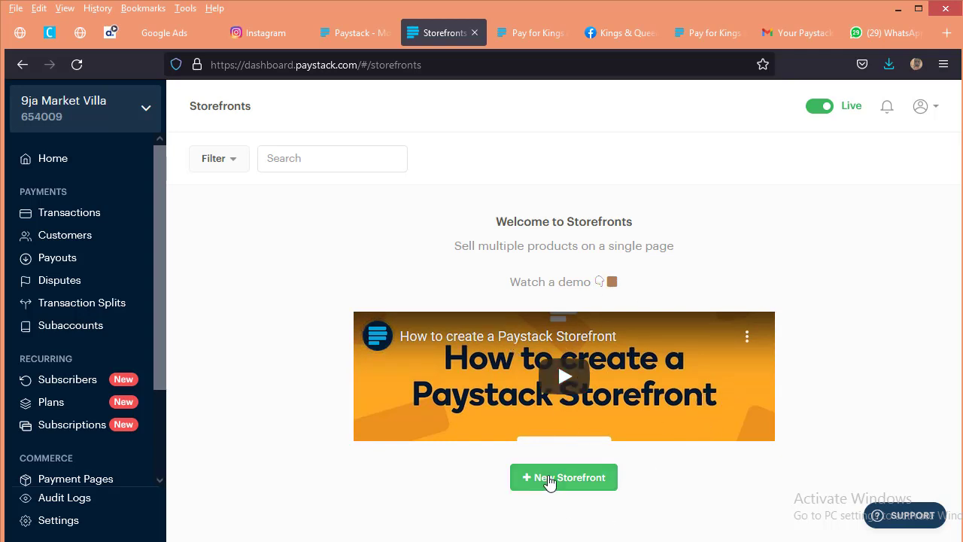
Step: Create a new storefront named "Kings & Queens Boutique" with NGN as the currency
{"action": "left_click", "coordinate": [530, 477]}
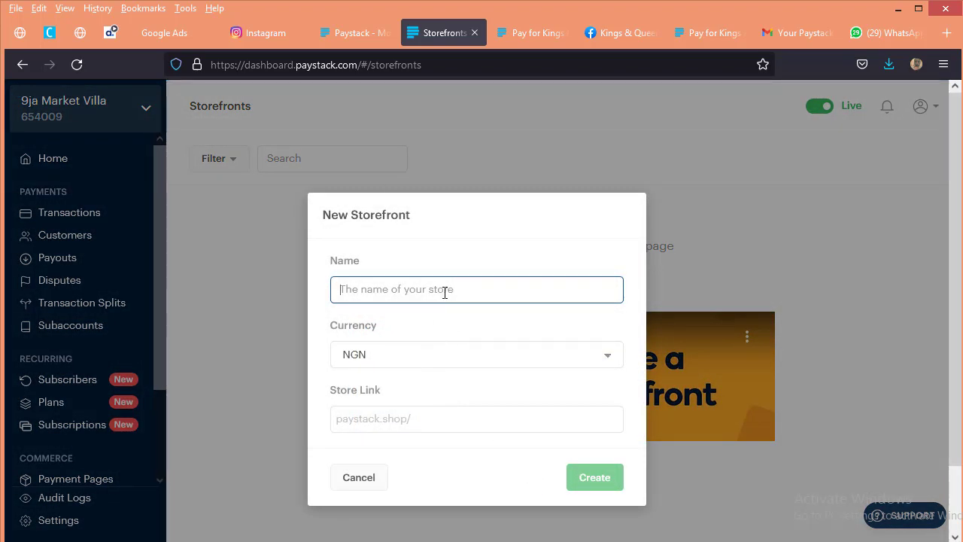
{"action": "type", "text": "F"}
{"action": "key", "text": "BackSpace"}
{"action": "type", "text": "Kin"}
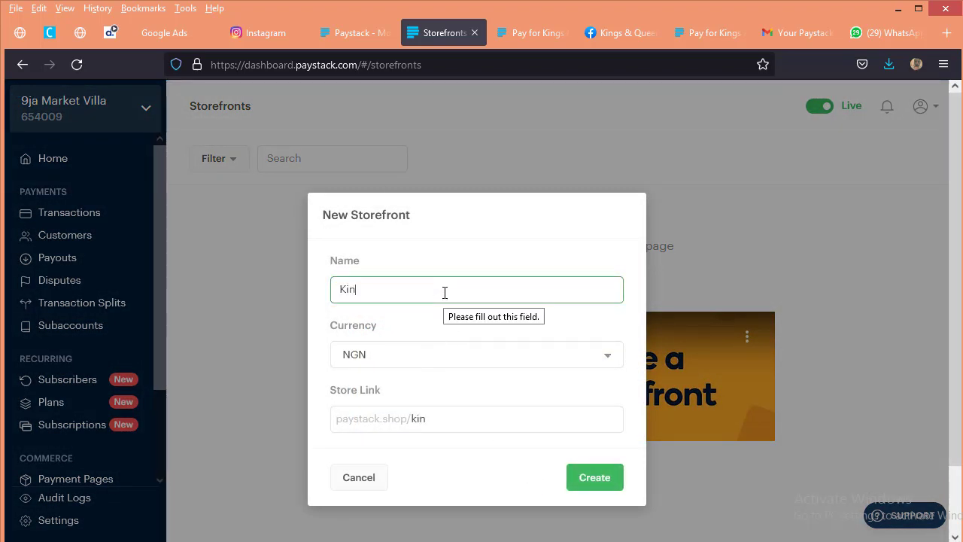
{"action": "type", "text": "gs & Queens Boutique"}
{"action": "left_click", "coordinate": [516, 362]}
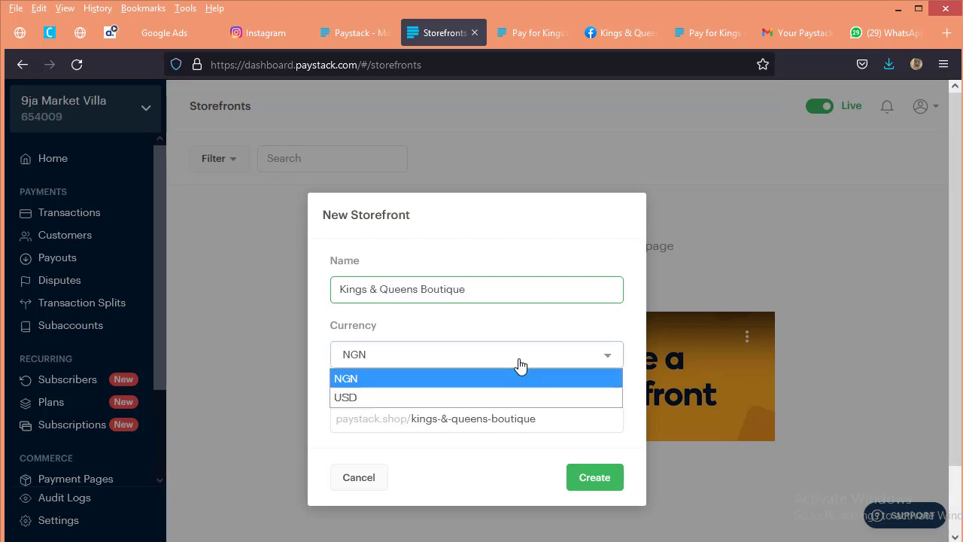
{"action": "left_click", "coordinate": [521, 365]}
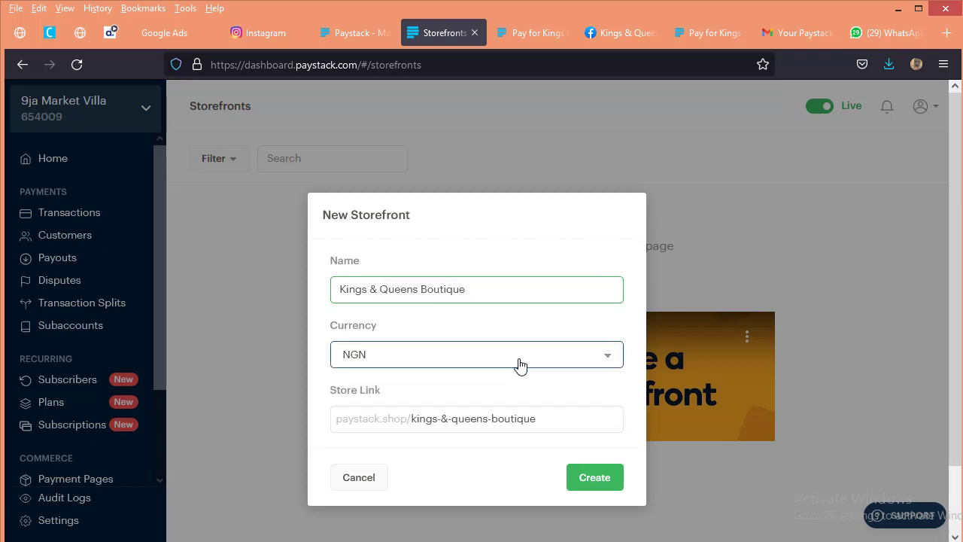
{"action": "left_click", "coordinate": [492, 449]}
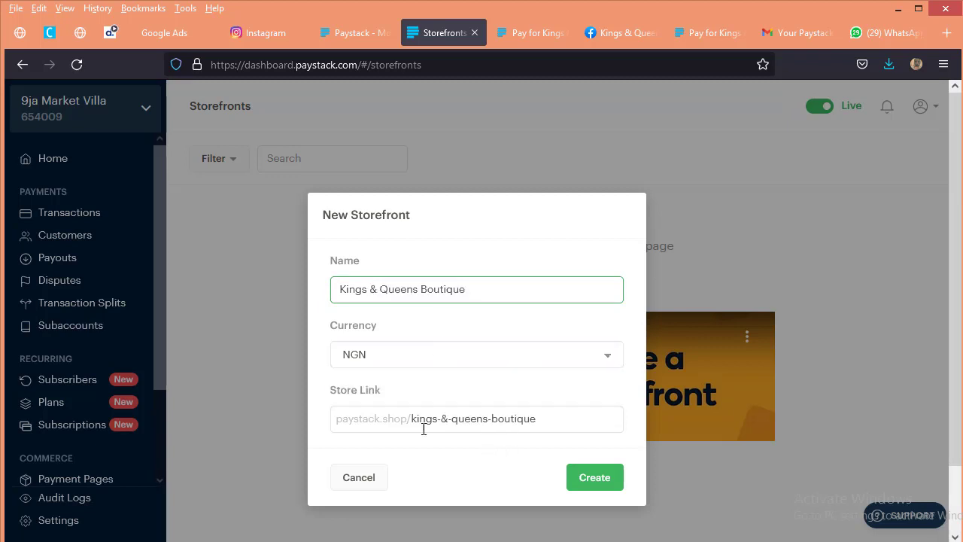
{"action": "scroll", "coordinate": [483, 479], "scroll_direction": "down", "scroll_amount": 1}
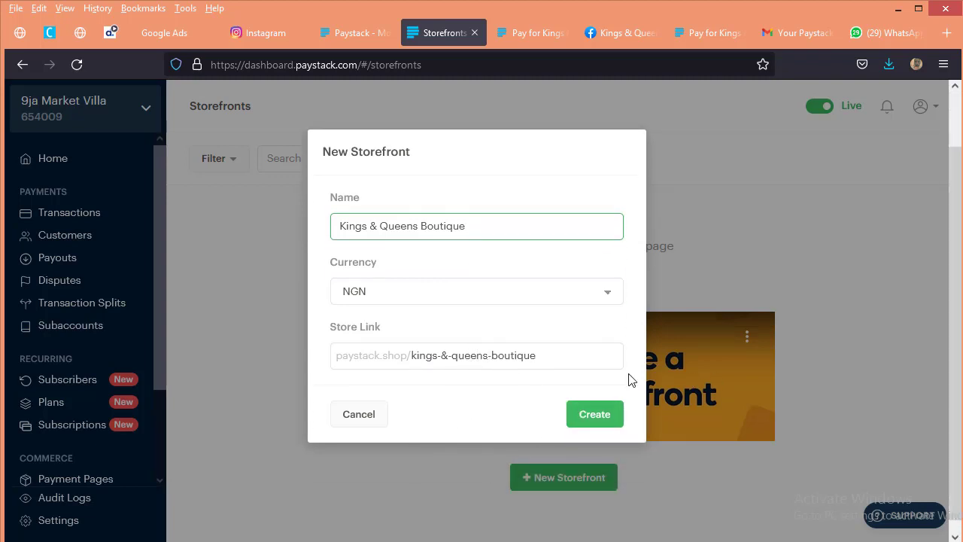
{"action": "left_click", "coordinate": [593, 419]}
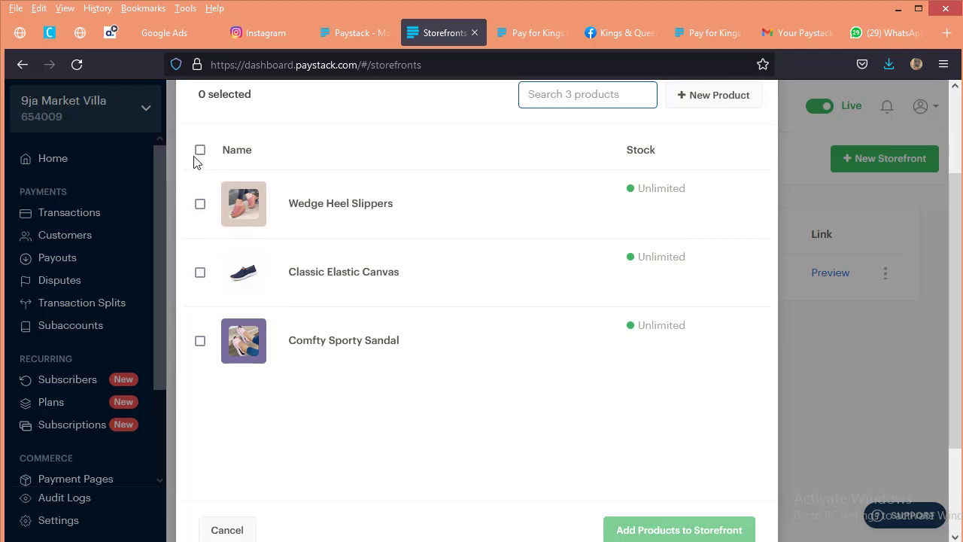
Step: Add Wedge Heel Slippers, Classic Elastic Canvas and Comfty Sporty Sandal to the new storefront
{"action": "left_click", "coordinate": [200, 204]}
{"action": "left_click", "coordinate": [200, 272]}
{"action": "left_click", "coordinate": [200, 340]}
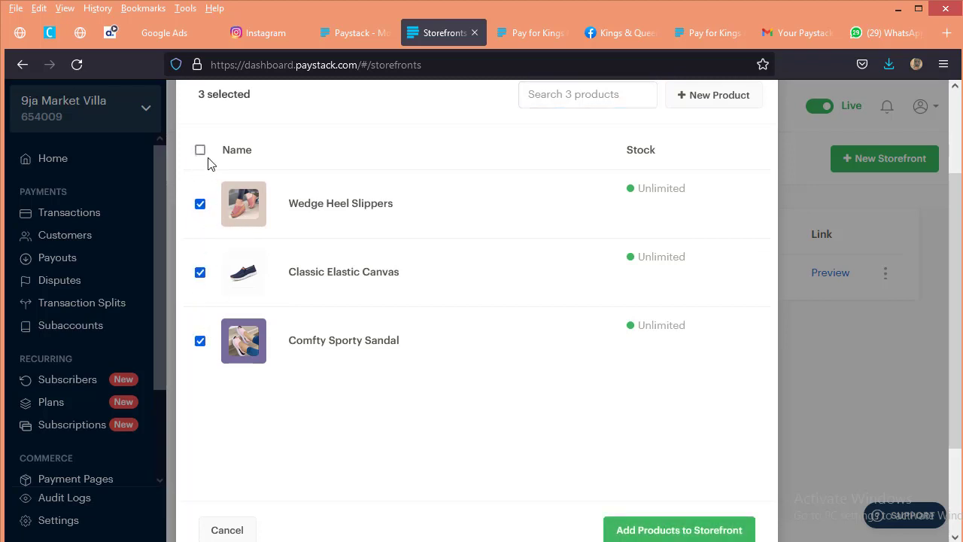
{"action": "scroll", "coordinate": [639, 350], "scroll_direction": "up", "scroll_amount": 2}
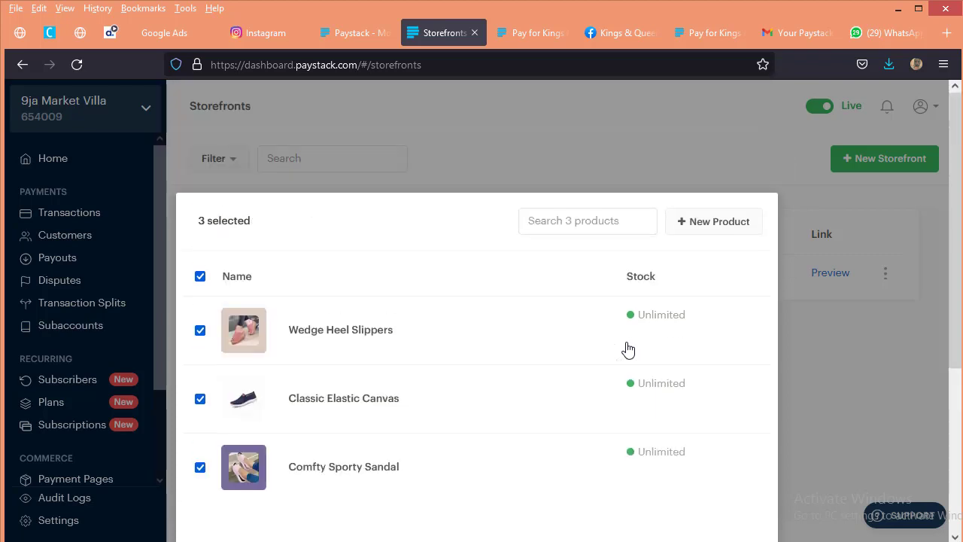
{"action": "scroll", "coordinate": [617, 353], "scroll_direction": "down", "scroll_amount": 4}
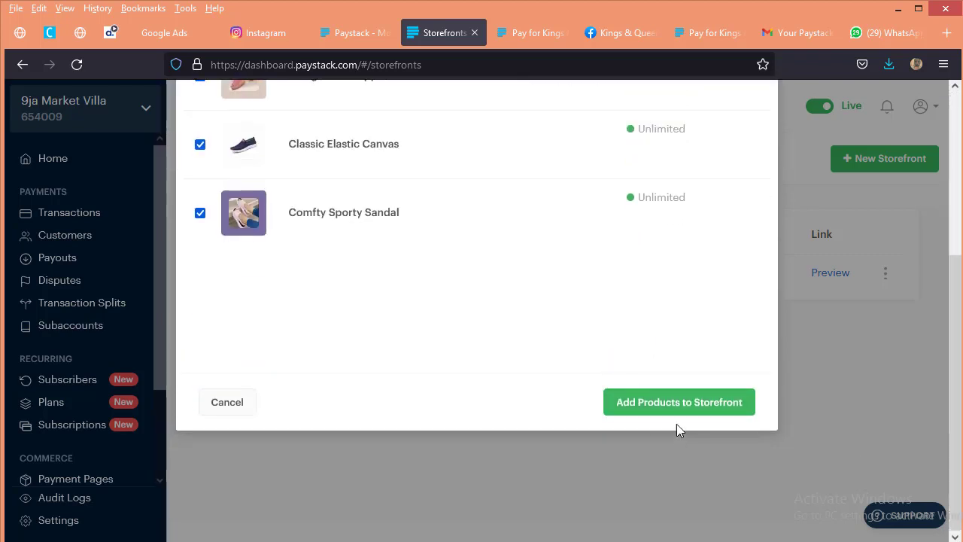
{"action": "left_click", "coordinate": [662, 402]}
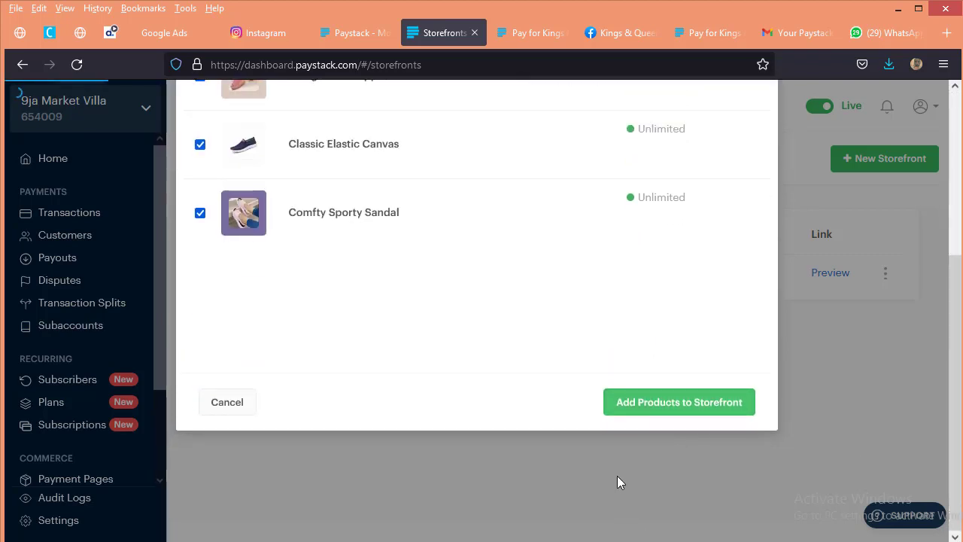
{"action": "scroll", "coordinate": [565, 241], "scroll_direction": "up", "scroll_amount": 4}
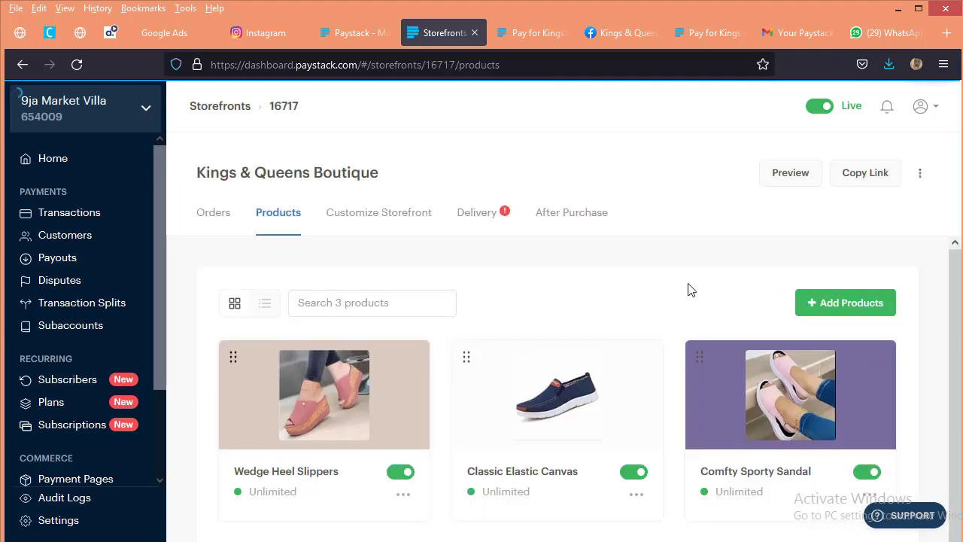
Step: Look over the storefront's products, open its customization settings, and dismiss the introductory tips
{"action": "scroll", "coordinate": [656, 357], "scroll_direction": "down", "scroll_amount": 2}
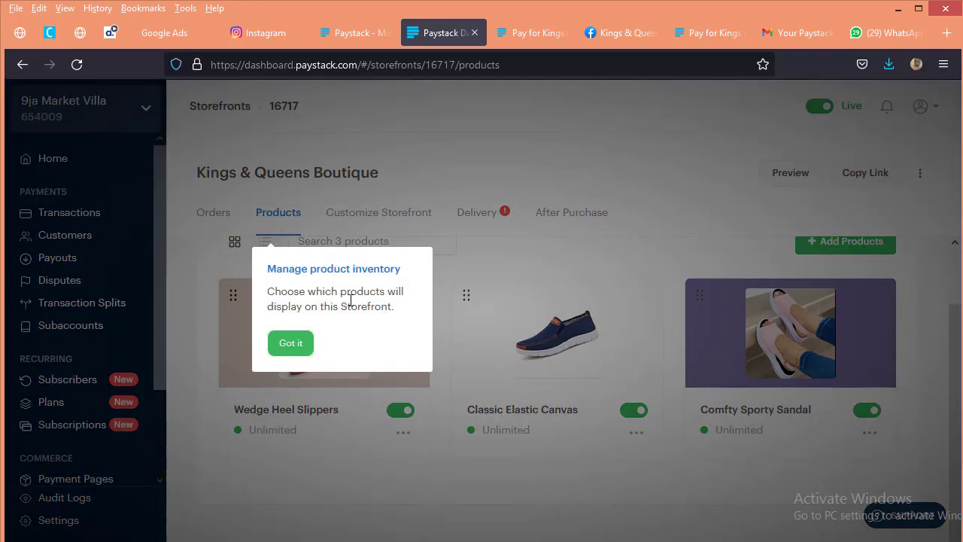
{"action": "left_click", "coordinate": [292, 342]}
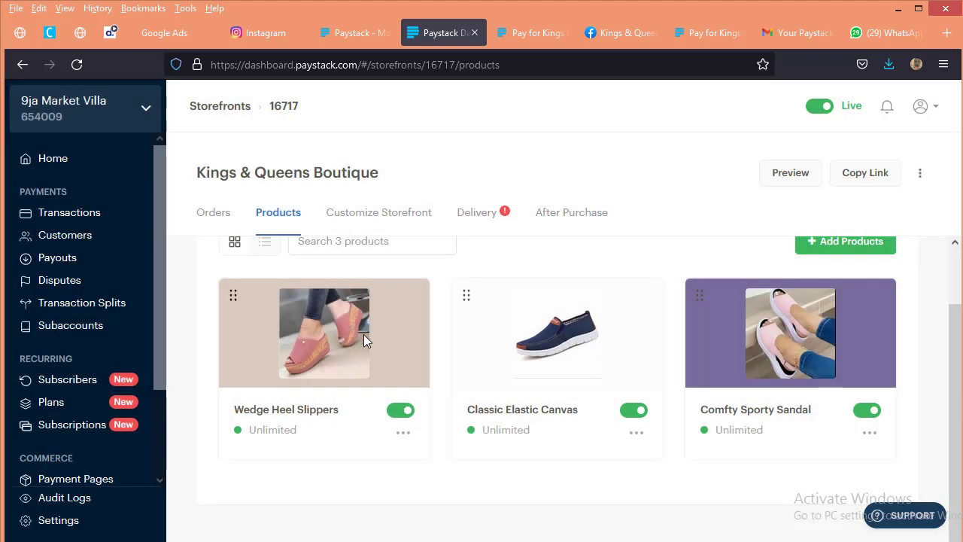
{"action": "scroll", "coordinate": [397, 261], "scroll_direction": "up", "scroll_amount": 2}
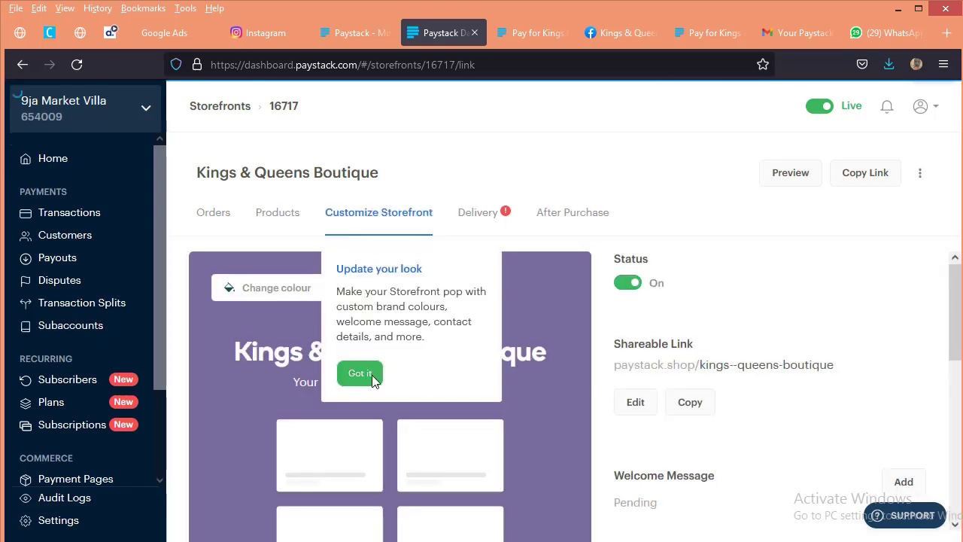
{"action": "left_click", "coordinate": [370, 373]}
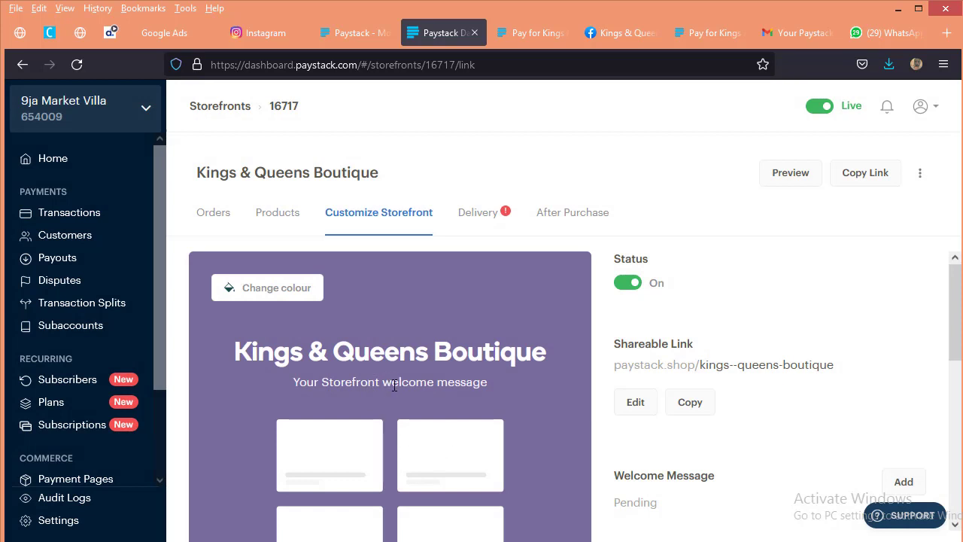
Step: Try yellow as the storefront's colour and settle on blue
{"action": "left_click", "coordinate": [265, 294]}
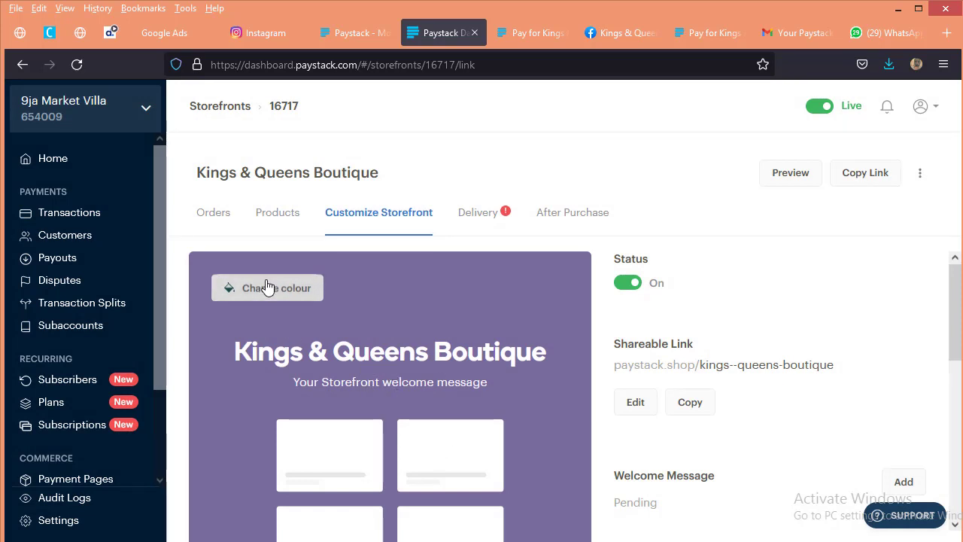
{"action": "left_click", "coordinate": [292, 326]}
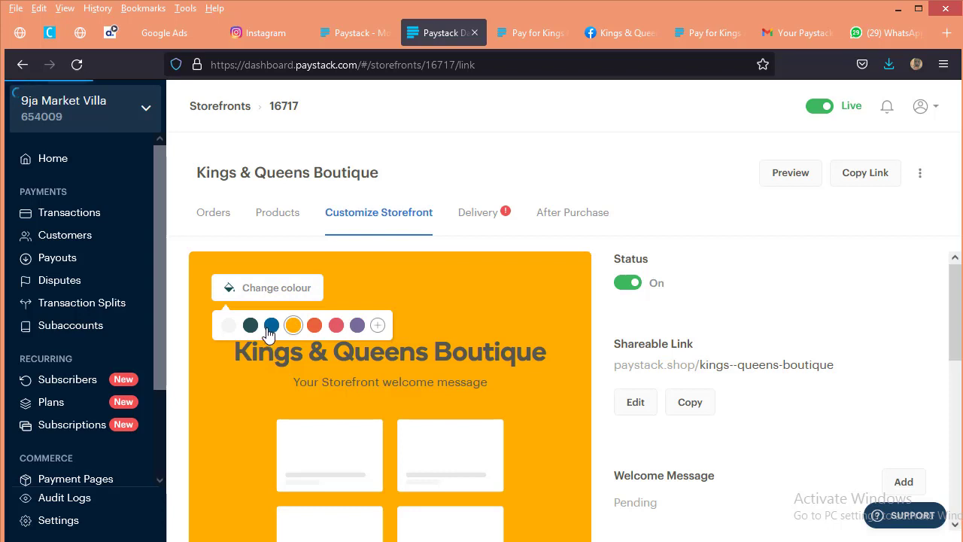
{"action": "left_click", "coordinate": [272, 325]}
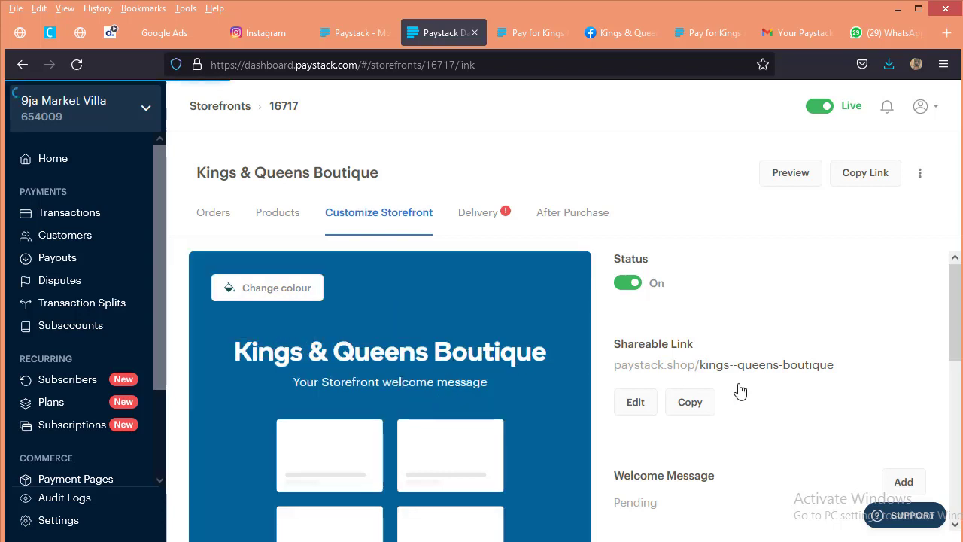
Step: Examine the storefront's shareable link, welcome message, business information, contact and social media settings
{"action": "scroll", "coordinate": [753, 385], "scroll_direction": "down", "scroll_amount": 3}
{"action": "scroll", "coordinate": [675, 345], "scroll_direction": "up", "scroll_amount": 2}
{"action": "scroll", "coordinate": [671, 348], "scroll_direction": "down", "scroll_amount": 1}
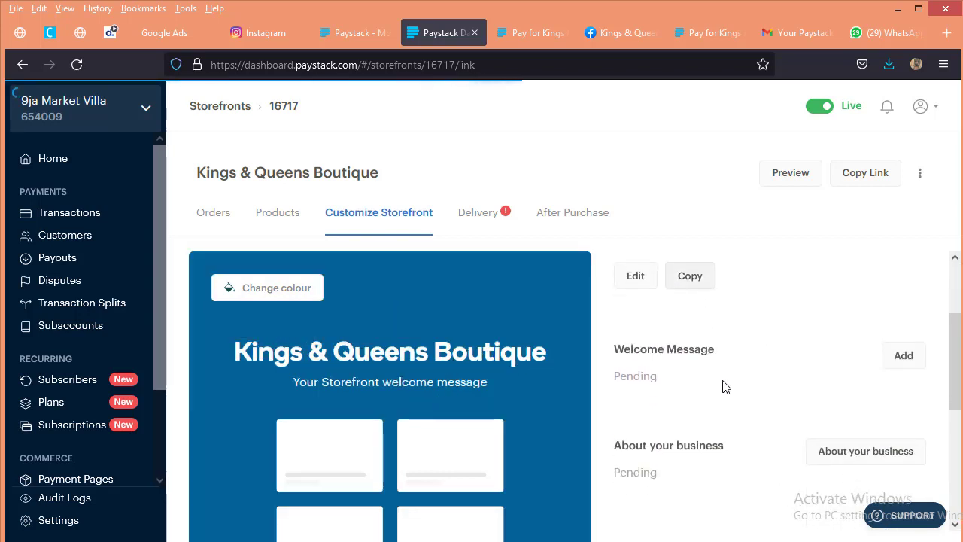
{"action": "scroll", "coordinate": [856, 403], "scroll_direction": "down", "scroll_amount": 1}
{"action": "scroll", "coordinate": [853, 405], "scroll_direction": "down", "scroll_amount": 2}
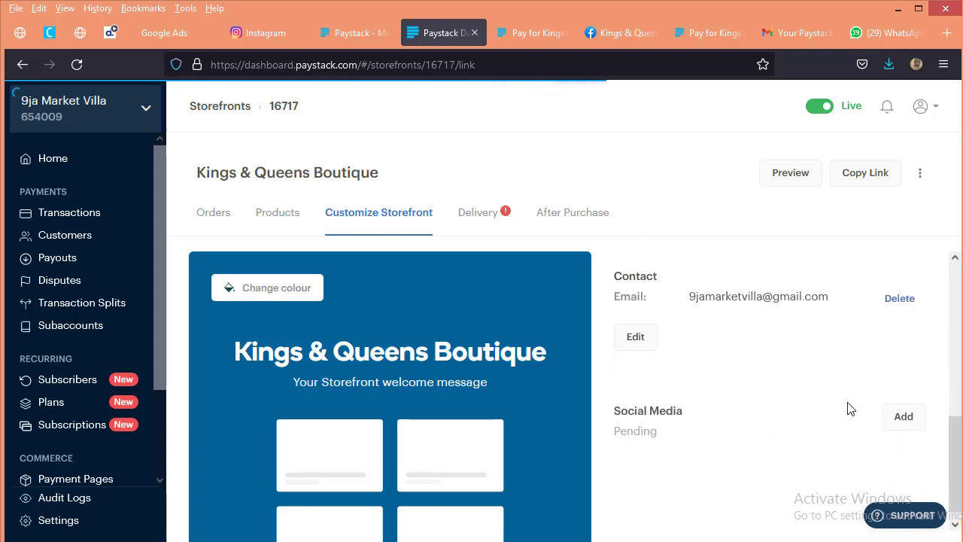
Step: Add the welcome message "Home of Fashion for the best..." to the storefront and save it
{"action": "scroll", "coordinate": [848, 409], "scroll_direction": "up", "scroll_amount": 4}
{"action": "scroll", "coordinate": [848, 407], "scroll_direction": "up", "scroll_amount": 2}
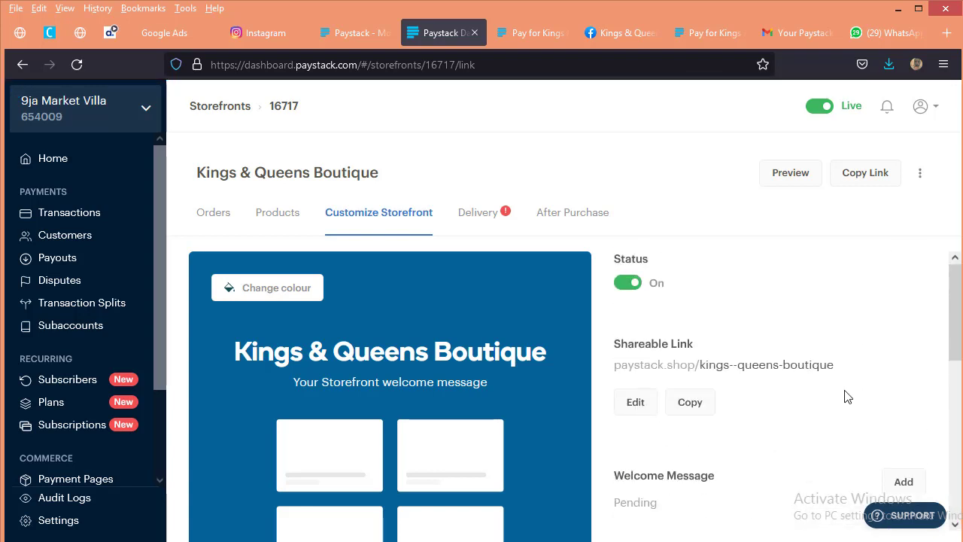
{"action": "scroll", "coordinate": [844, 409], "scroll_direction": "down", "scroll_amount": 1}
{"action": "scroll", "coordinate": [881, 430], "scroll_direction": "down", "scroll_amount": 1}
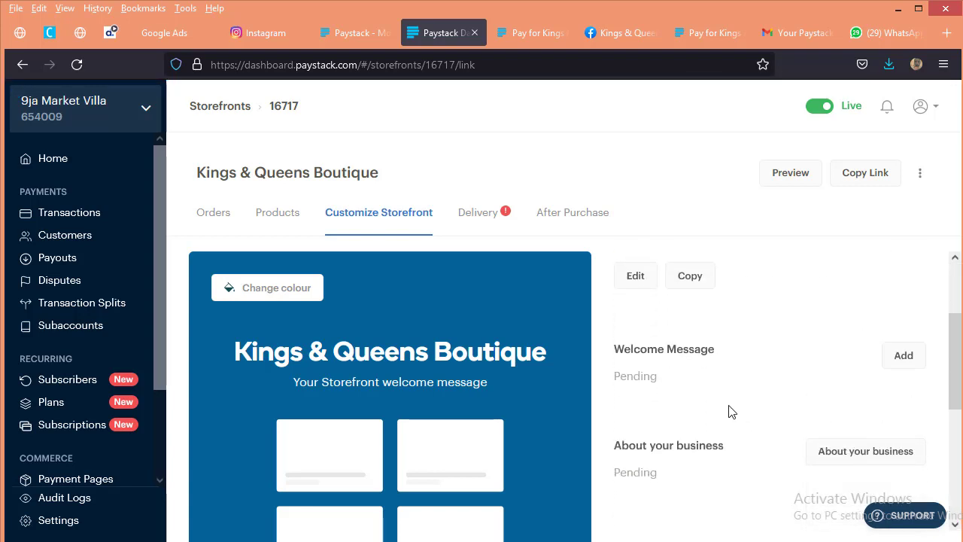
{"action": "left_click", "coordinate": [920, 364]}
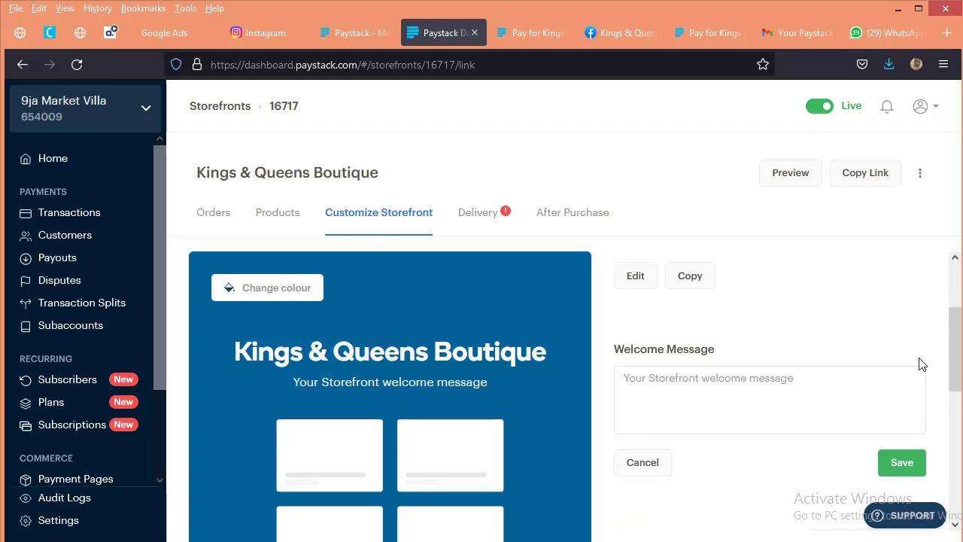
{"action": "left_click", "coordinate": [672, 405]}
{"action": "type", "text": "Home of Fashion for the best"}
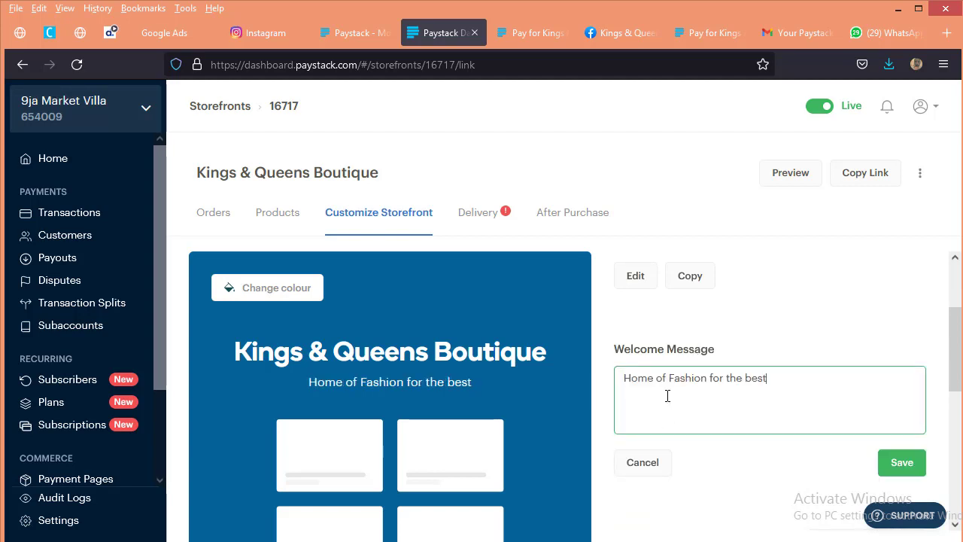
{"action": "type", "text": "..."}
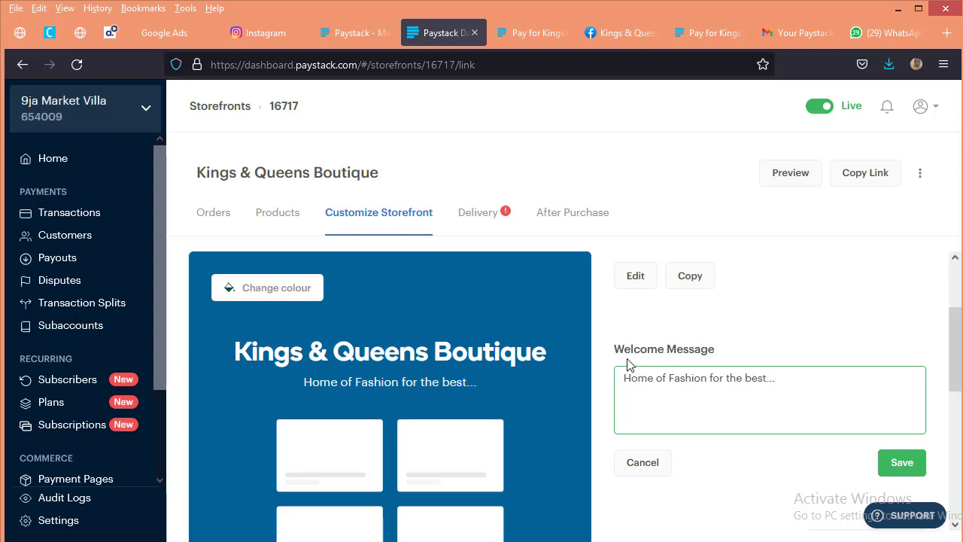
{"action": "scroll", "coordinate": [697, 402], "scroll_direction": "down", "scroll_amount": 2}
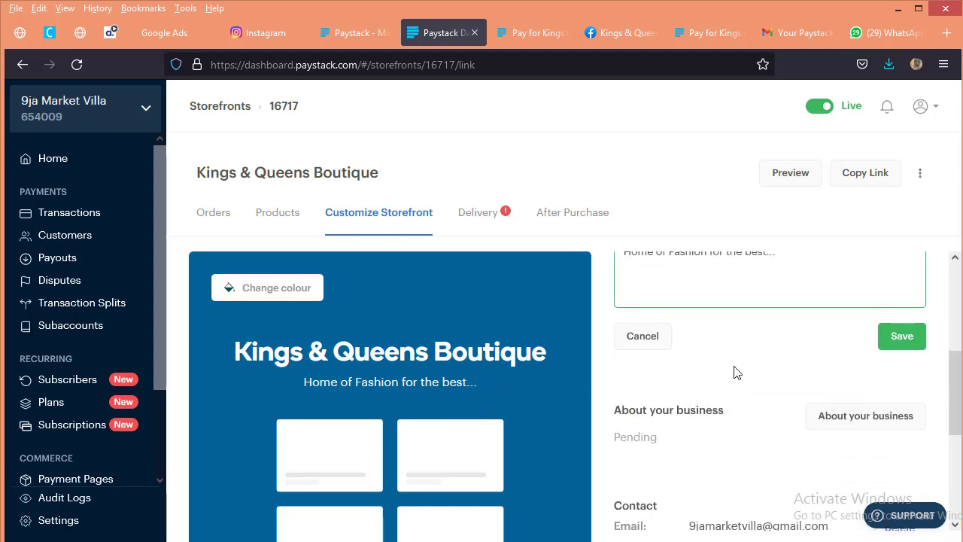
{"action": "left_click", "coordinate": [888, 344]}
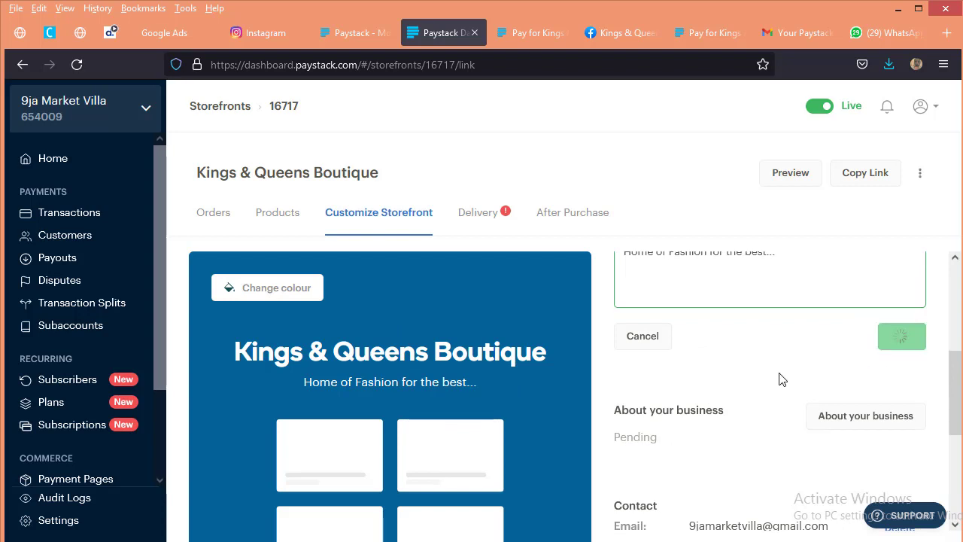
Step: Add "Kings & Queens Boutique" as the storefront's business description and save it
{"action": "scroll", "coordinate": [726, 444], "scroll_direction": "down", "scroll_amount": 1}
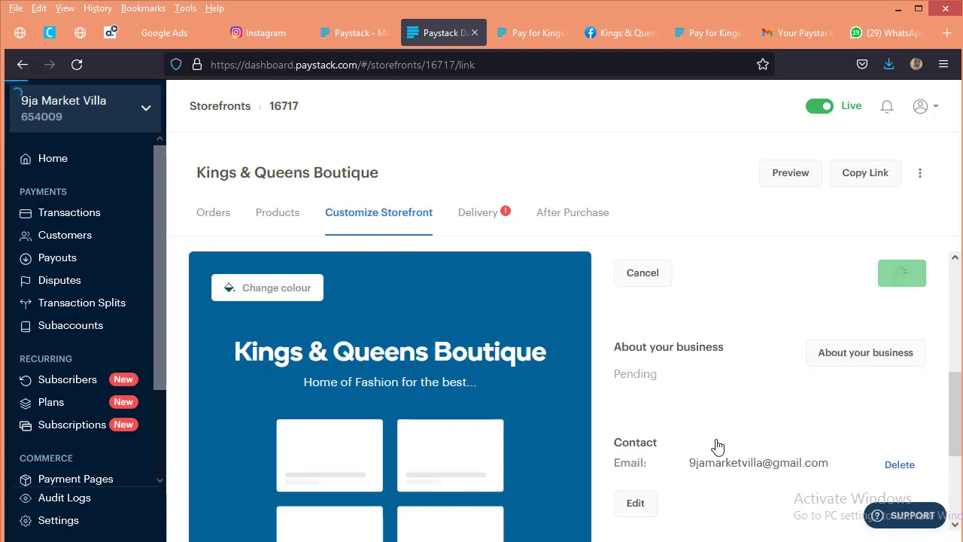
{"action": "left_click", "coordinate": [856, 354]}
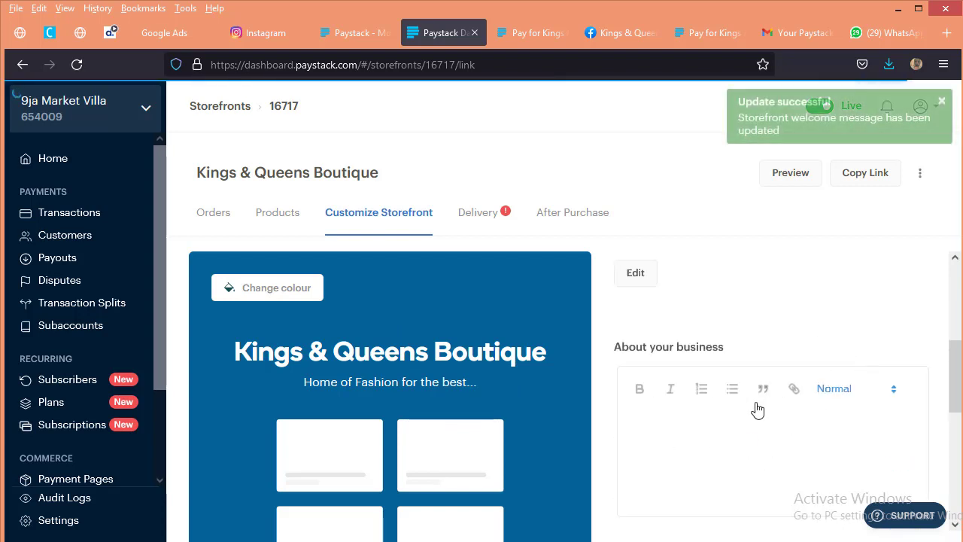
{"action": "left_click", "coordinate": [713, 415]}
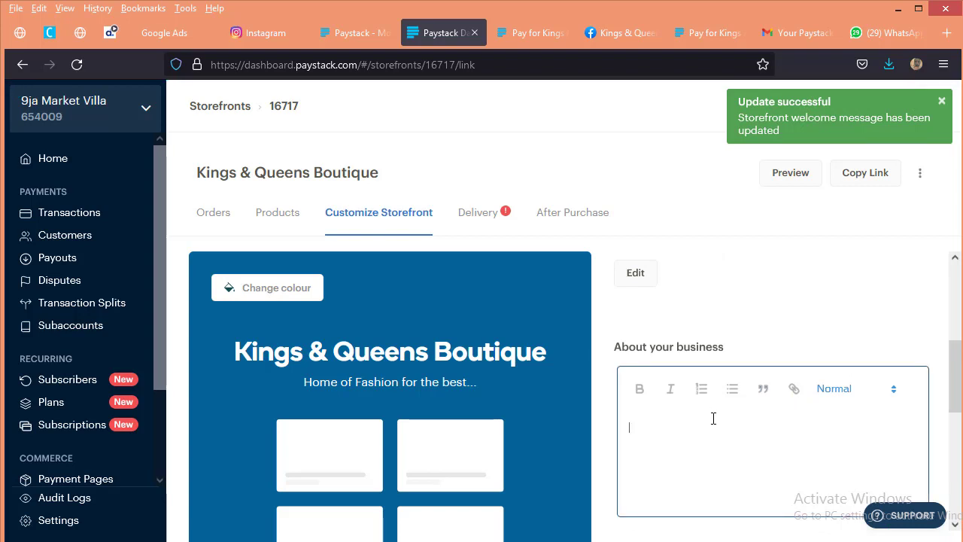
{"action": "type", "text": "Kings & Queens Boutique"}
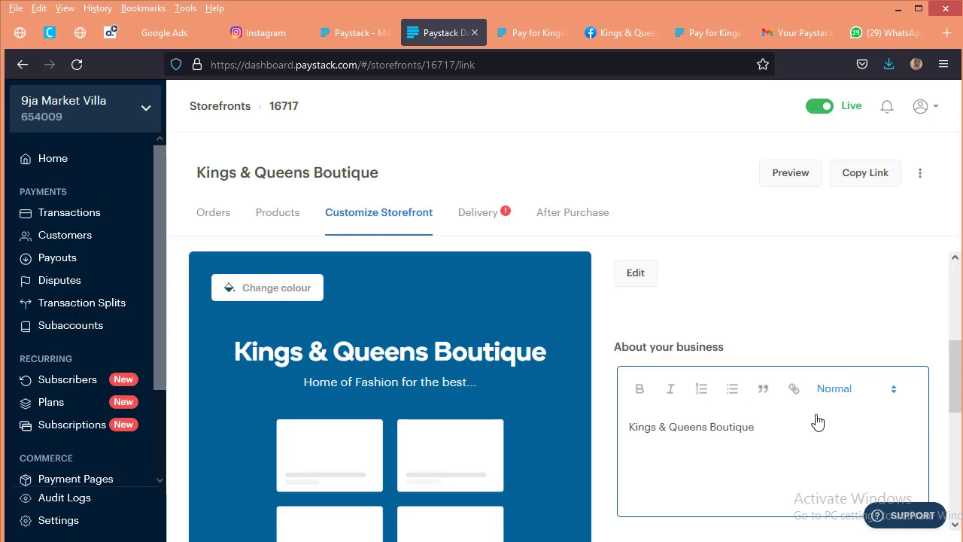
{"action": "scroll", "coordinate": [818, 423], "scroll_direction": "down", "scroll_amount": 5}
{"action": "left_click", "coordinate": [906, 362]}
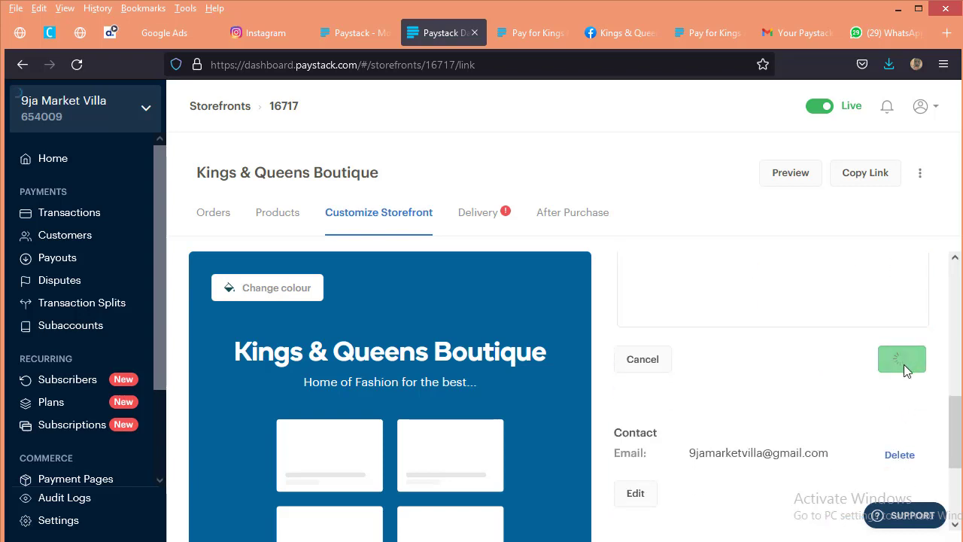
{"action": "scroll", "coordinate": [793, 450], "scroll_direction": "down", "scroll_amount": 1}
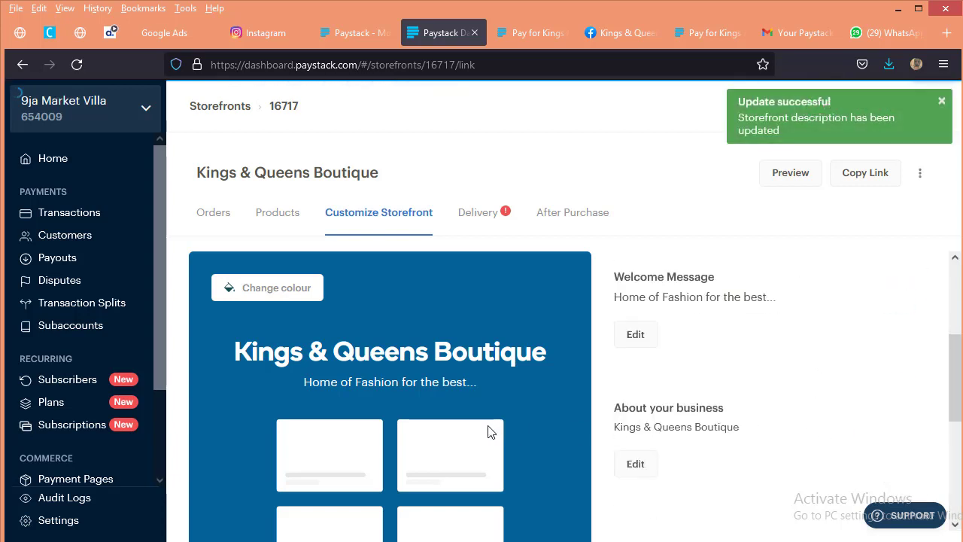
Step: Set the delivery note field to Disabled in the storefront's delivery settings and look over the delivery fees section
{"action": "scroll", "coordinate": [722, 444], "scroll_direction": "down", "scroll_amount": 3}
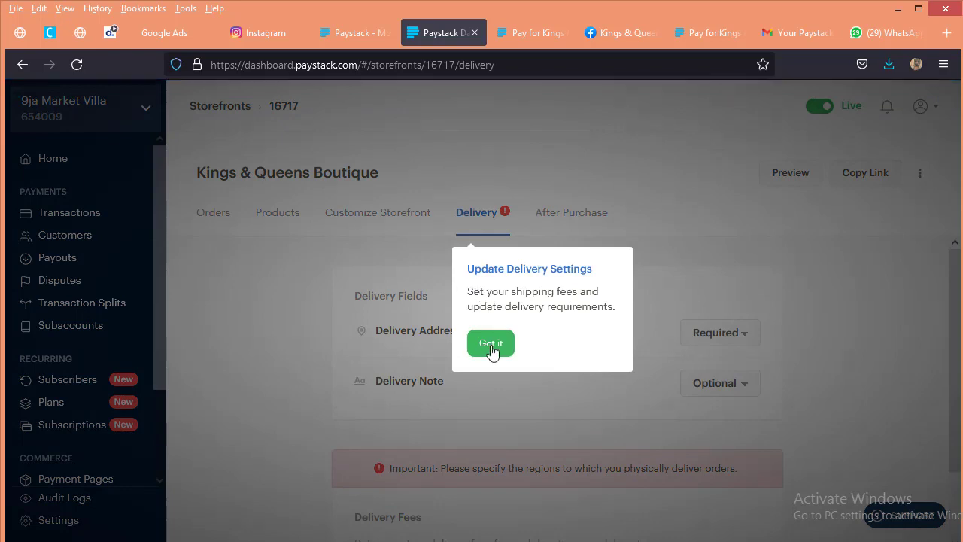
{"action": "left_click", "coordinate": [492, 344]}
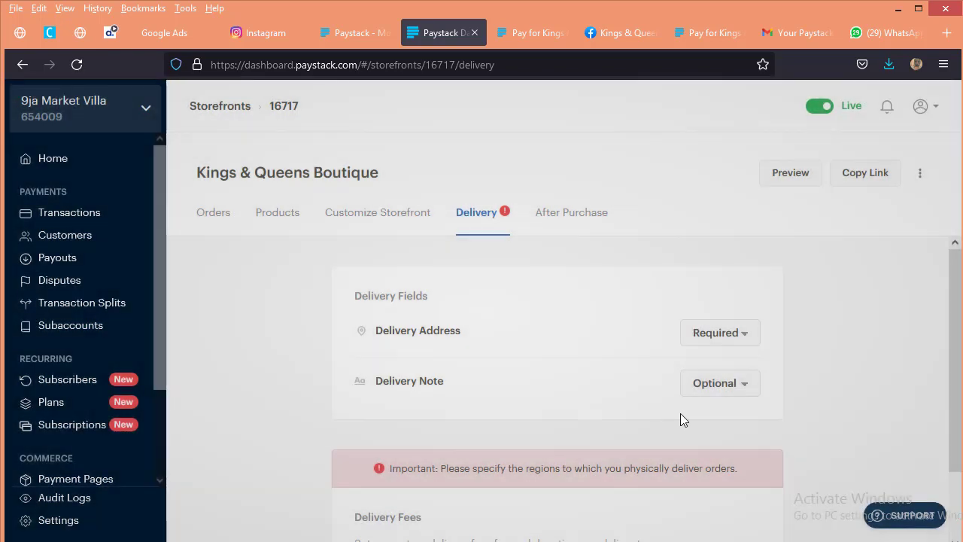
{"action": "left_click", "coordinate": [731, 390]}
{"action": "left_click", "coordinate": [730, 407]}
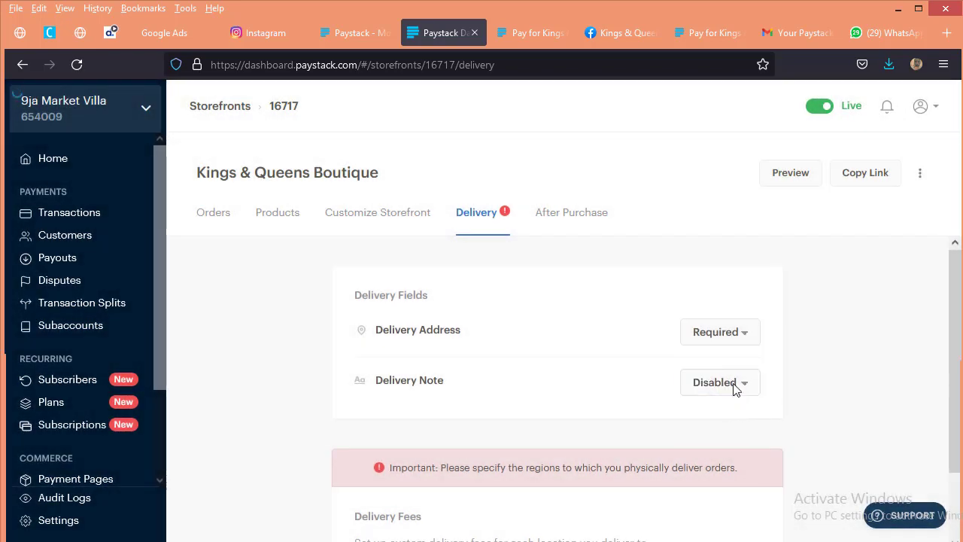
{"action": "scroll", "coordinate": [484, 489], "scroll_direction": "down", "scroll_amount": 2}
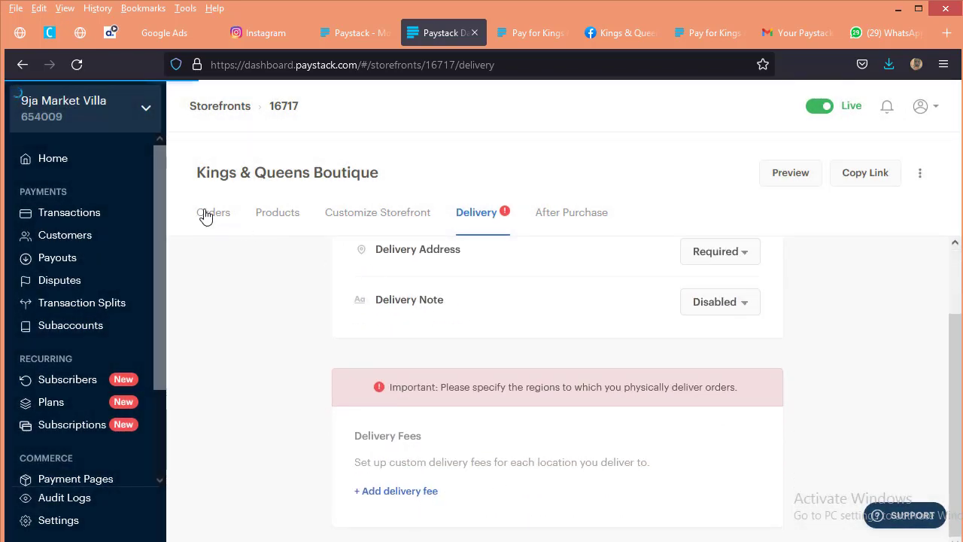
{"action": "scroll", "coordinate": [205, 217], "scroll_direction": "up", "scroll_amount": 2}
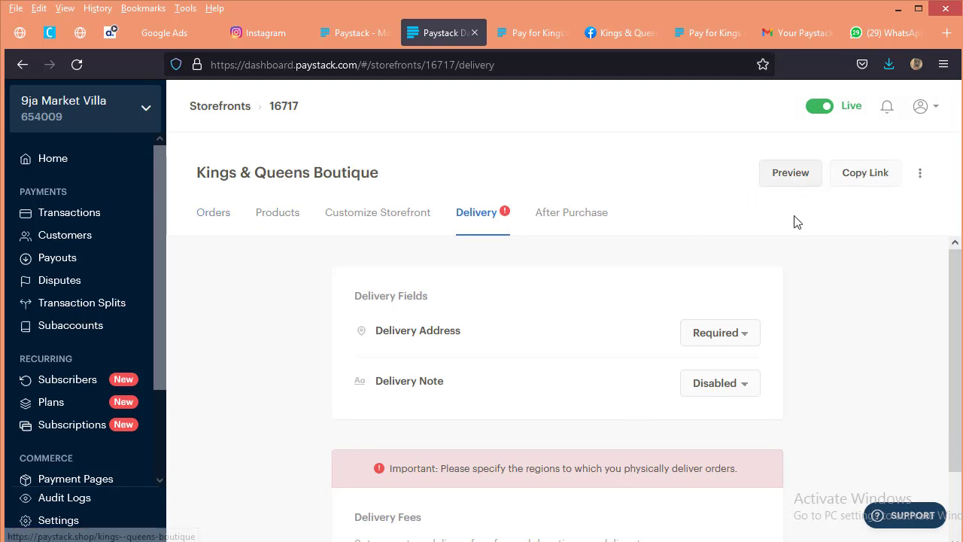
Step: Preview the public Kings & Queens Boutique storefront and examine its header, welcome message and product listings
{"action": "left_click", "coordinate": [789, 175]}
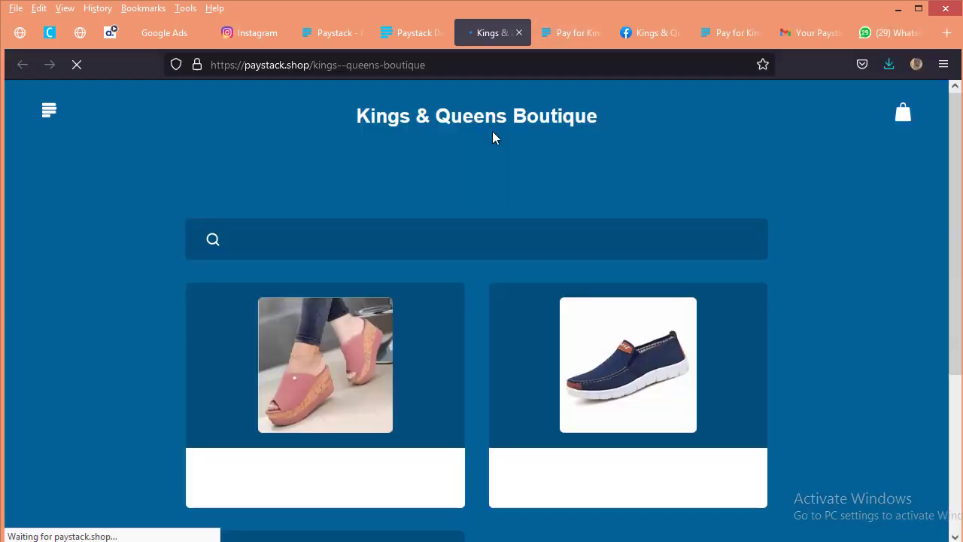
{"action": "scroll", "coordinate": [514, 357], "scroll_direction": "down", "scroll_amount": 3}
{"action": "scroll", "coordinate": [512, 349], "scroll_direction": "up", "scroll_amount": 3}
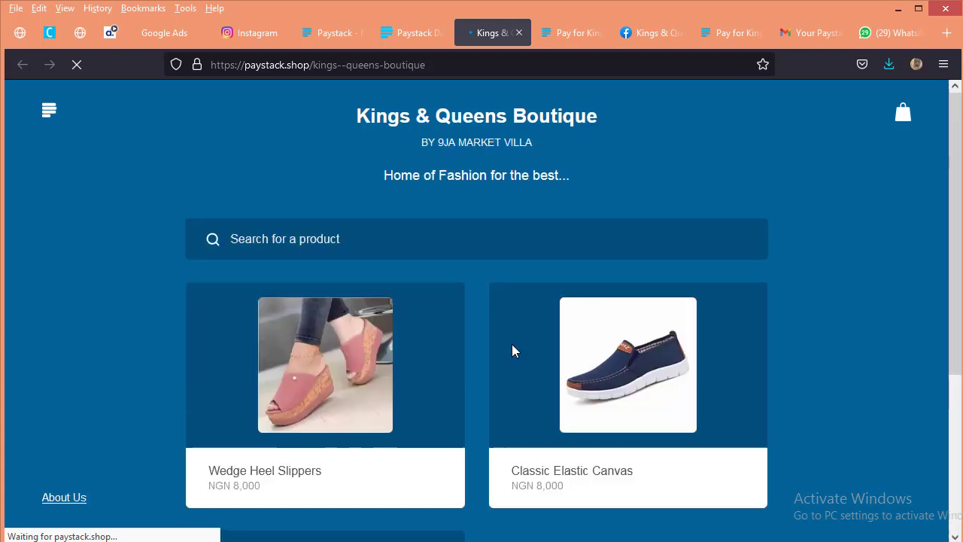
{"action": "scroll", "coordinate": [506, 343], "scroll_direction": "down", "scroll_amount": 2}
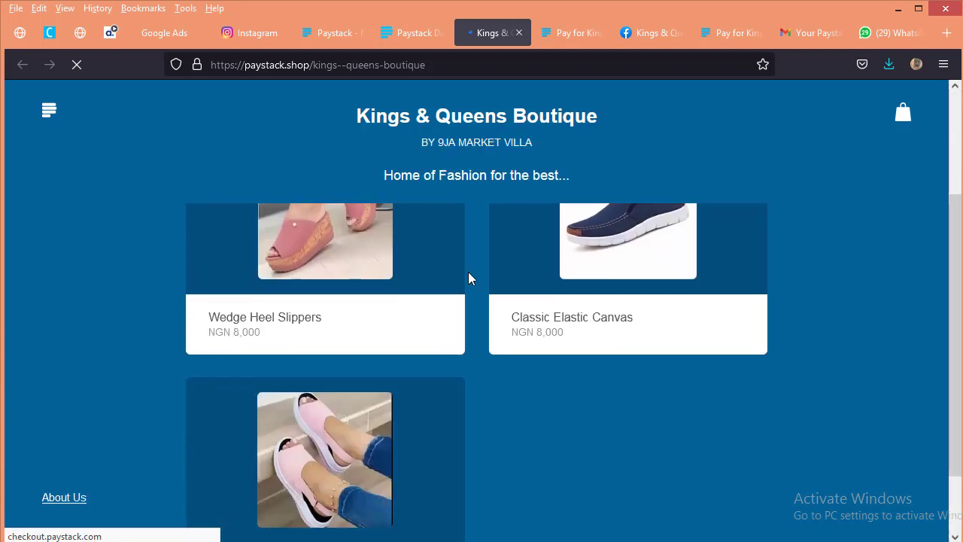
{"action": "scroll", "coordinate": [489, 278], "scroll_direction": "up", "scroll_amount": 2}
{"action": "scroll", "coordinate": [485, 271], "scroll_direction": "down", "scroll_amount": 3}
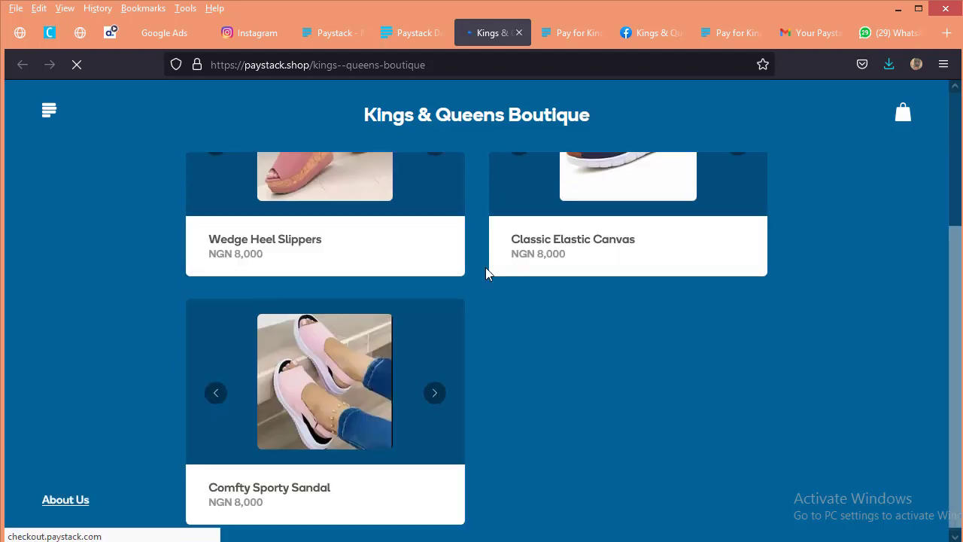
{"action": "scroll", "coordinate": [475, 268], "scroll_direction": "up", "scroll_amount": 1}
{"action": "scroll", "coordinate": [478, 267], "scroll_direction": "up", "scroll_amount": 3}
{"action": "scroll", "coordinate": [482, 290], "scroll_direction": "down", "scroll_amount": 4}
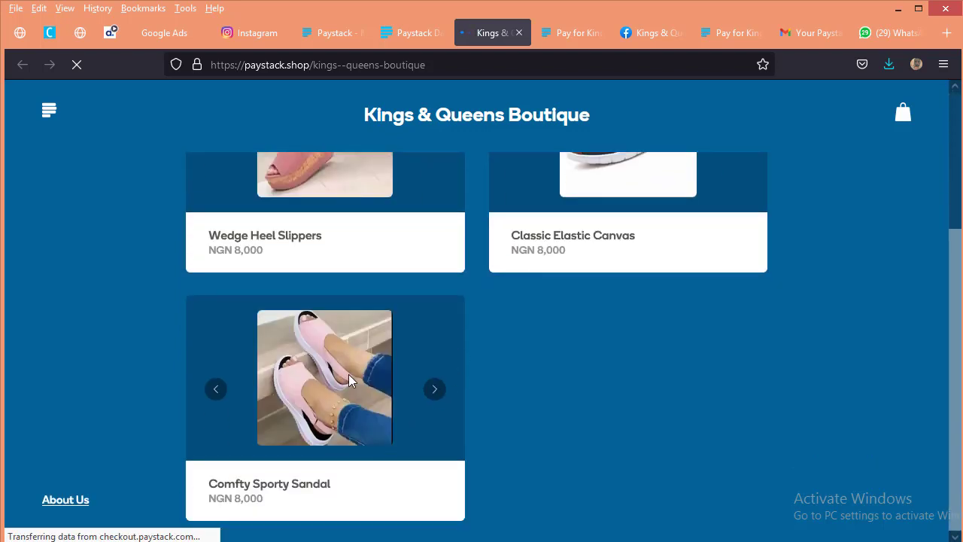
{"action": "scroll", "coordinate": [336, 365], "scroll_direction": "up", "scroll_amount": 1}
{"action": "scroll", "coordinate": [335, 365], "scroll_direction": "down", "scroll_amount": 1}
{"action": "scroll", "coordinate": [387, 339], "scroll_direction": "up", "scroll_amount": 3}
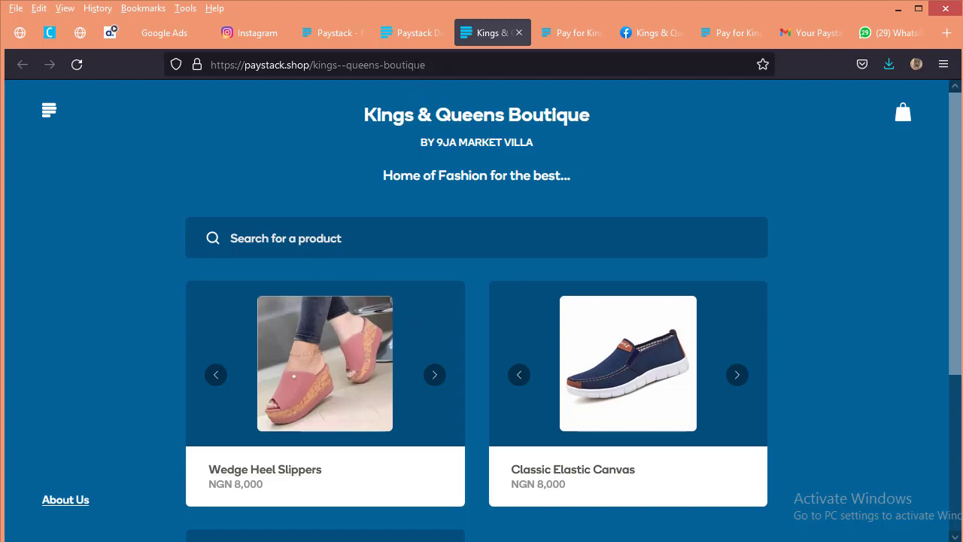
Step: Copy the storefront's web address, switch to the boutique's Facebook page and open its page information for editing
{"action": "left_click_drag", "start_coordinate": [429, 66], "coordinate": [206, 66]}
{"action": "key", "text": "ctrl+c"}
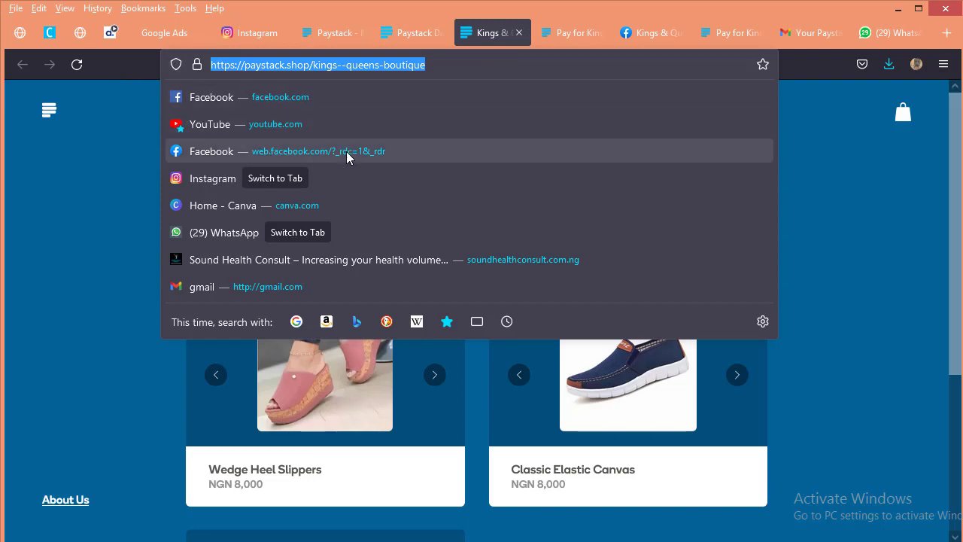
{"action": "left_click", "coordinate": [638, 33]}
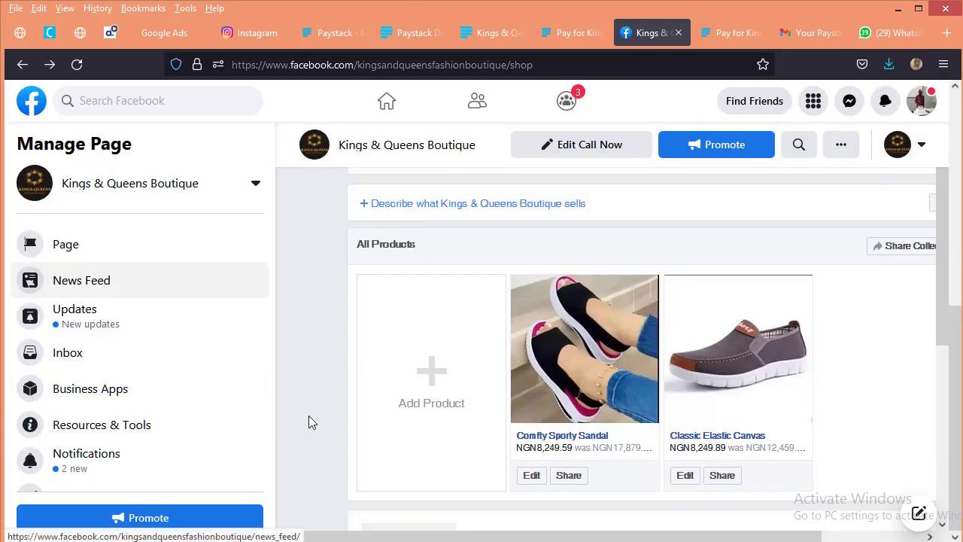
{"action": "scroll", "coordinate": [128, 376], "scroll_direction": "down", "scroll_amount": 3}
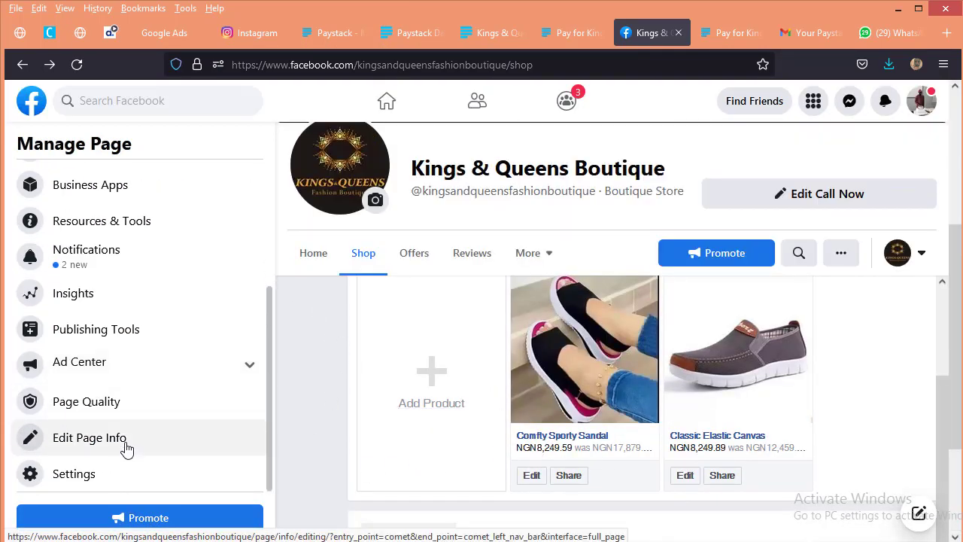
{"action": "left_click", "coordinate": [126, 448]}
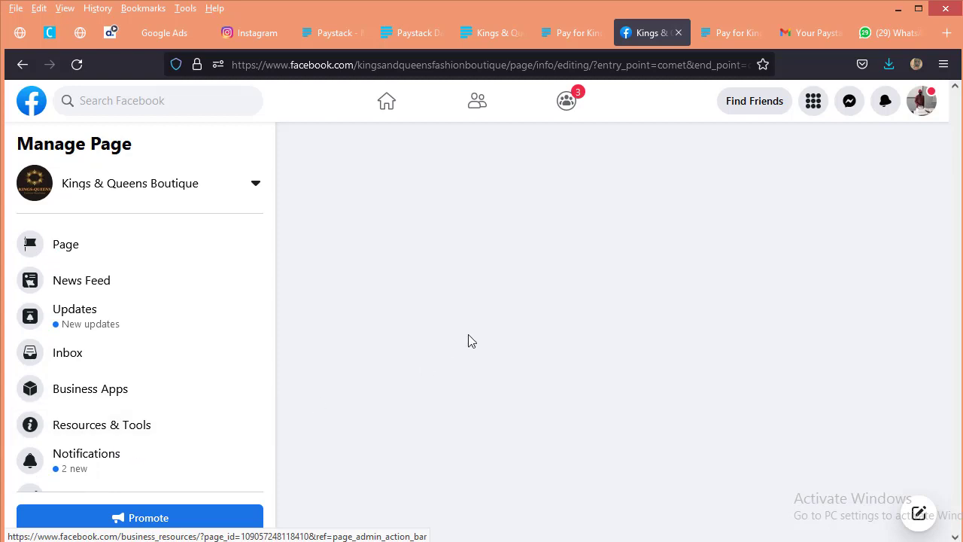
{"action": "scroll", "coordinate": [430, 378], "scroll_direction": "down", "scroll_amount": 2}
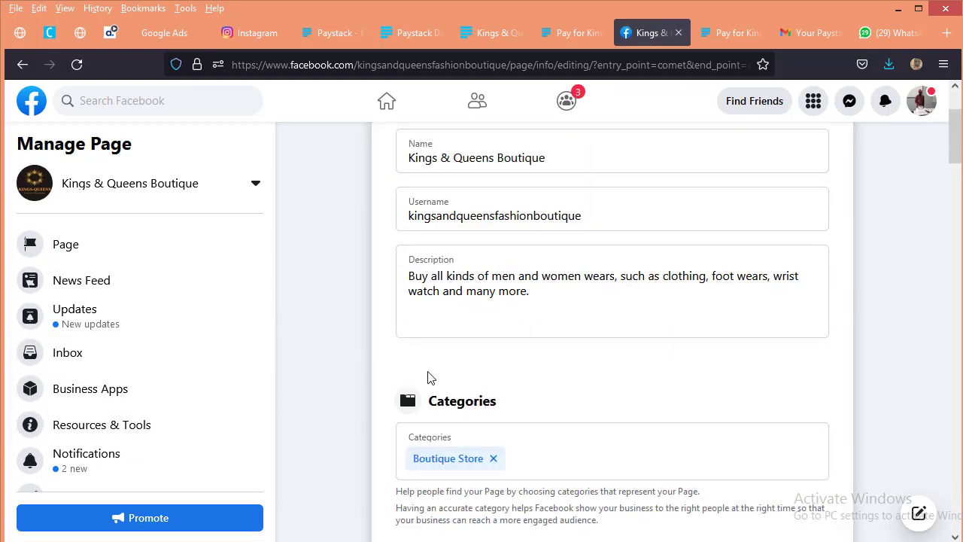
{"action": "scroll", "coordinate": [430, 377], "scroll_direction": "down", "scroll_amount": 5}
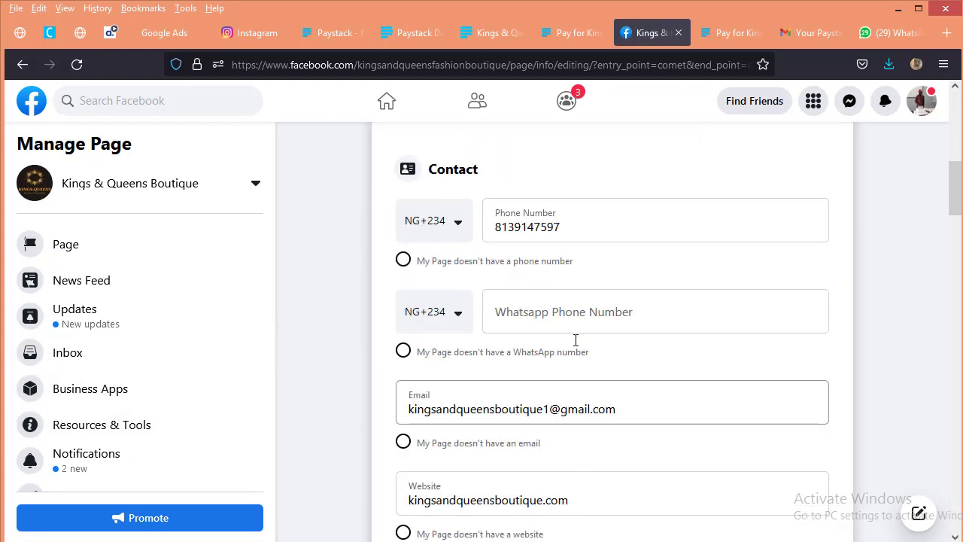
{"action": "scroll", "coordinate": [581, 368], "scroll_direction": "down", "scroll_amount": 2}
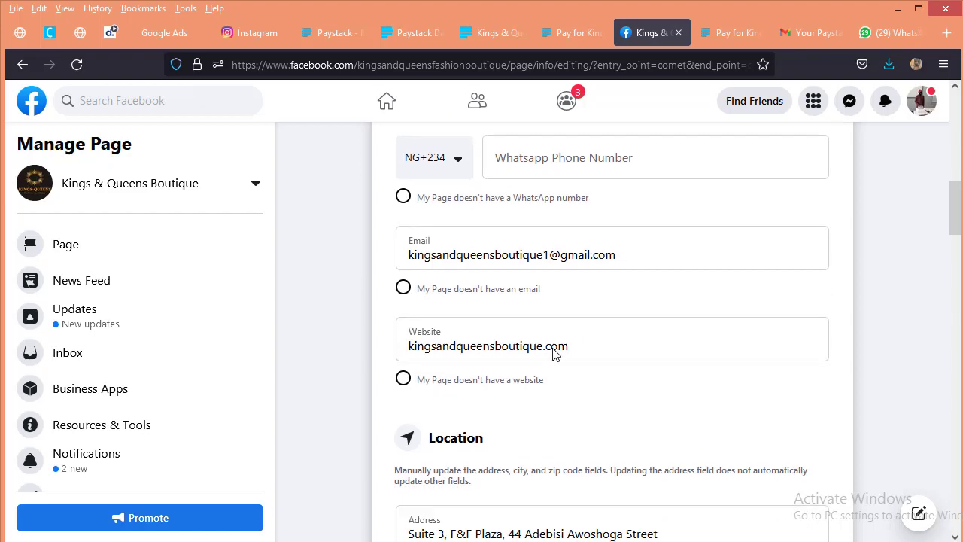
{"action": "scroll", "coordinate": [549, 350], "scroll_direction": "down", "scroll_amount": 2}
{"action": "left_click", "coordinate": [587, 195]}
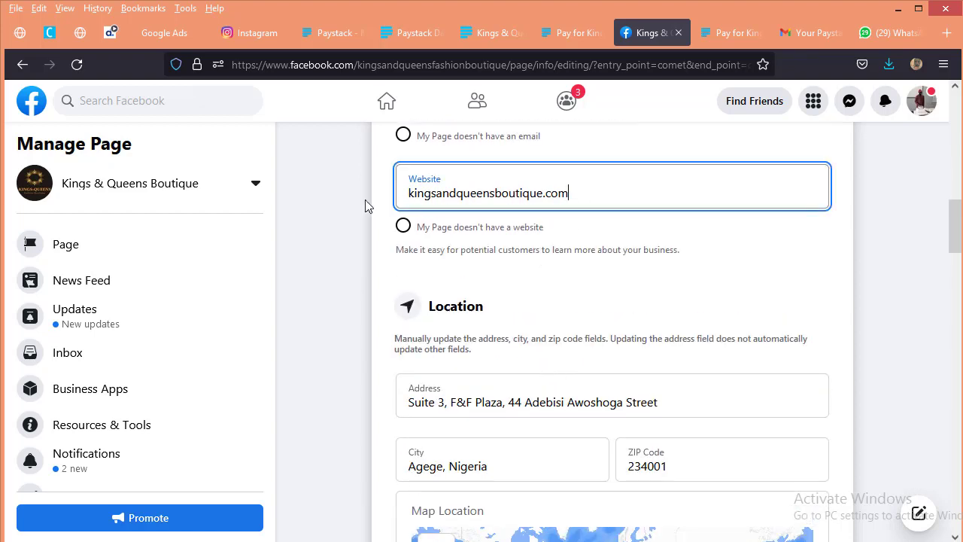
{"action": "key", "text": "ctrl+a"}
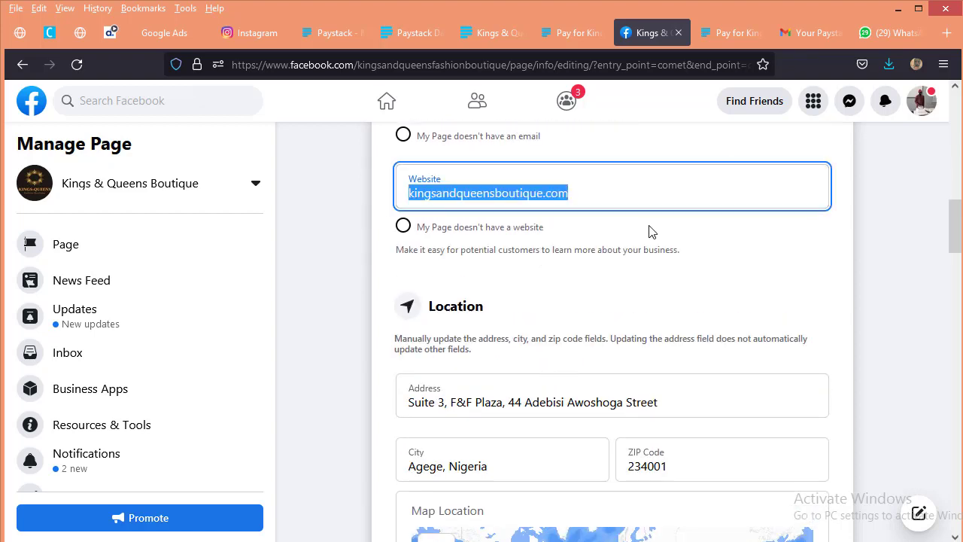
{"action": "key", "text": "ctrl+v"}
{"action": "left_click", "coordinate": [757, 239]}
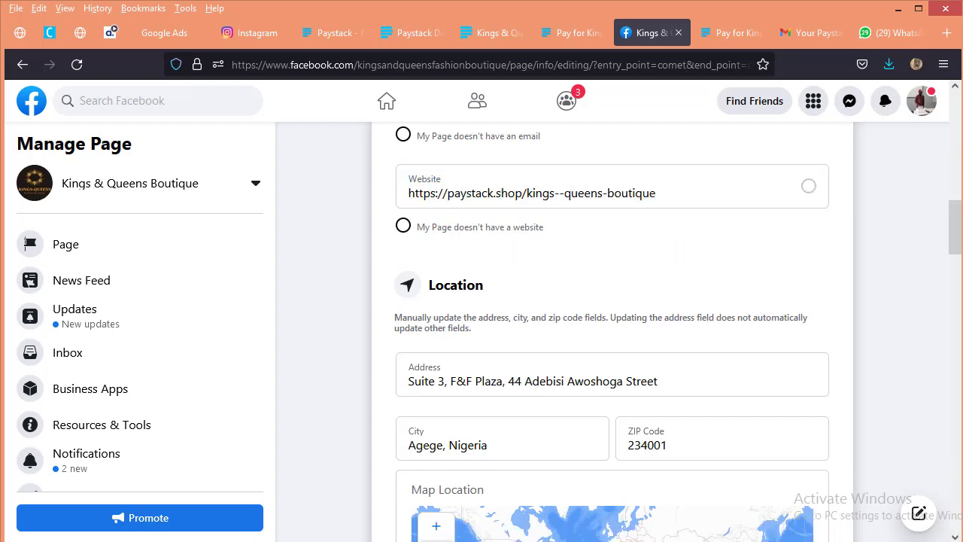
{"action": "scroll", "coordinate": [787, 213], "scroll_direction": "down", "scroll_amount": 1}
{"action": "scroll", "coordinate": [787, 218], "scroll_direction": "up", "scroll_amount": 2}
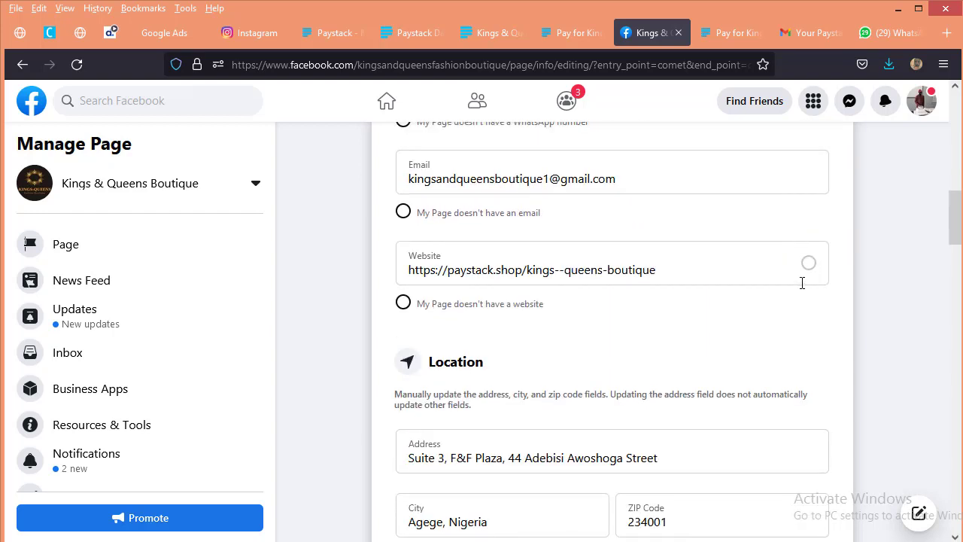
Step: Return from the page information form to the boutique's Facebook page and open its Call Now action button for editing
{"action": "scroll", "coordinate": [741, 357], "scroll_direction": "down", "scroll_amount": 4}
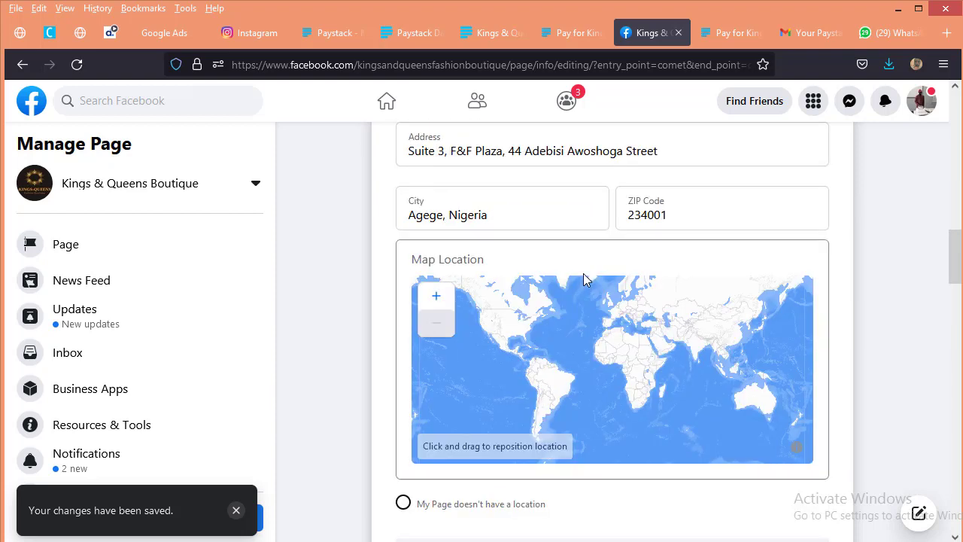
{"action": "scroll", "coordinate": [489, 301], "scroll_direction": "up", "scroll_amount": 10}
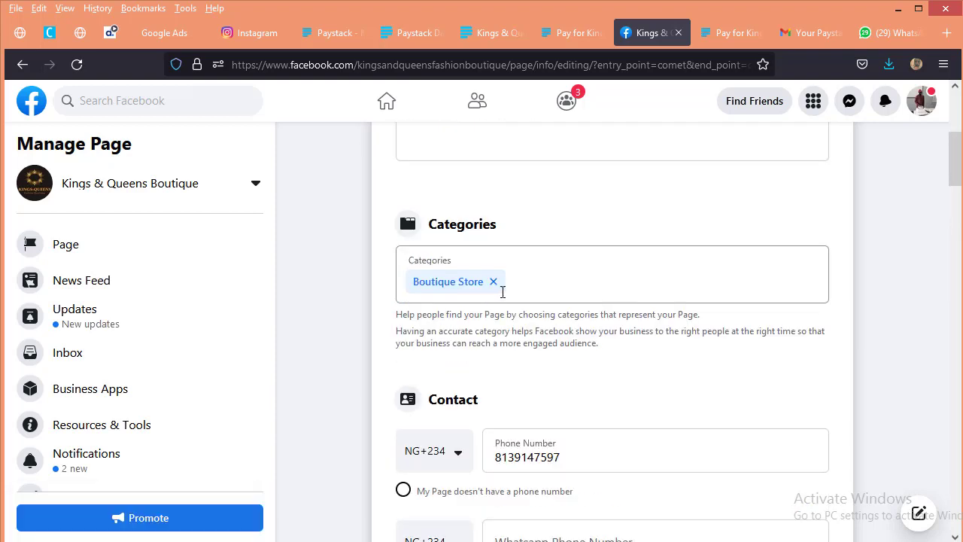
{"action": "scroll", "coordinate": [527, 284], "scroll_direction": "up", "scroll_amount": 5}
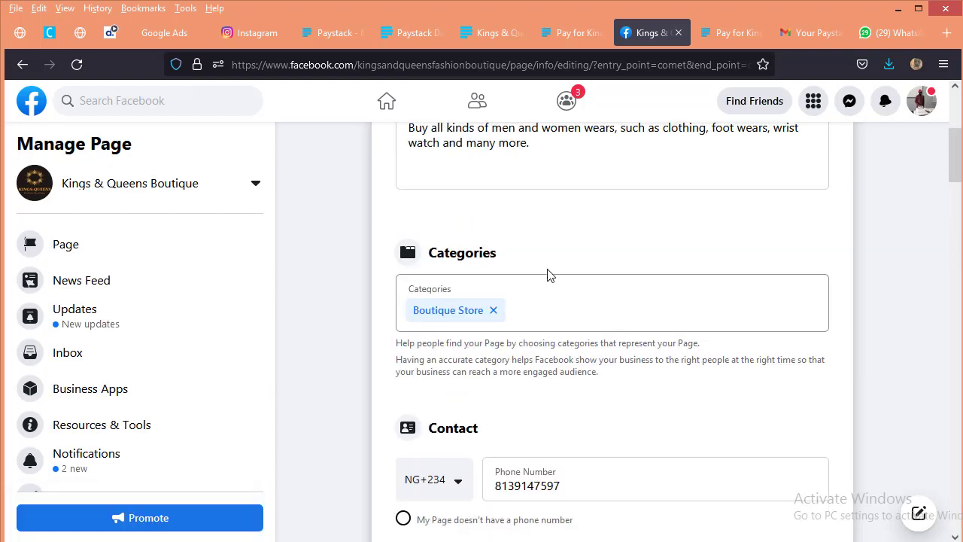
{"action": "left_click", "coordinate": [124, 235]}
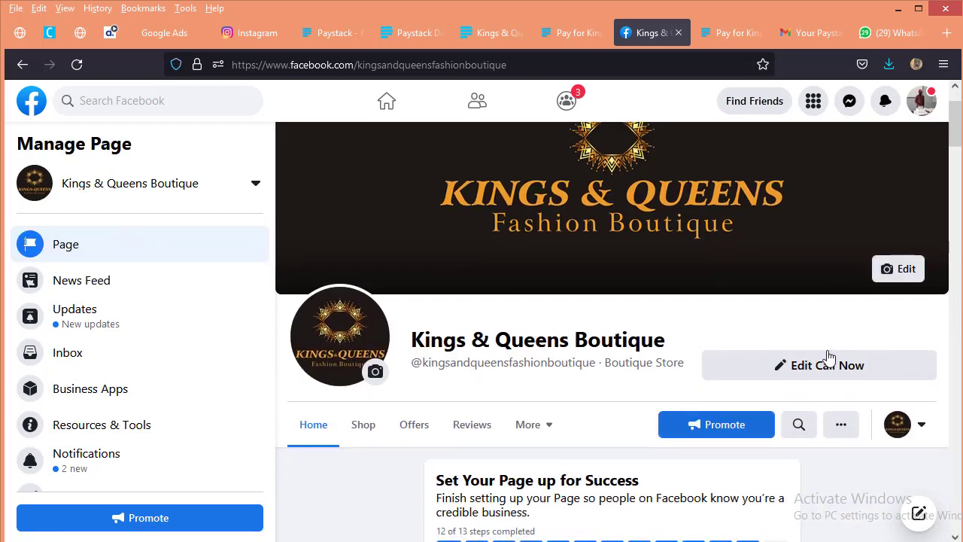
{"action": "left_click", "coordinate": [825, 364]}
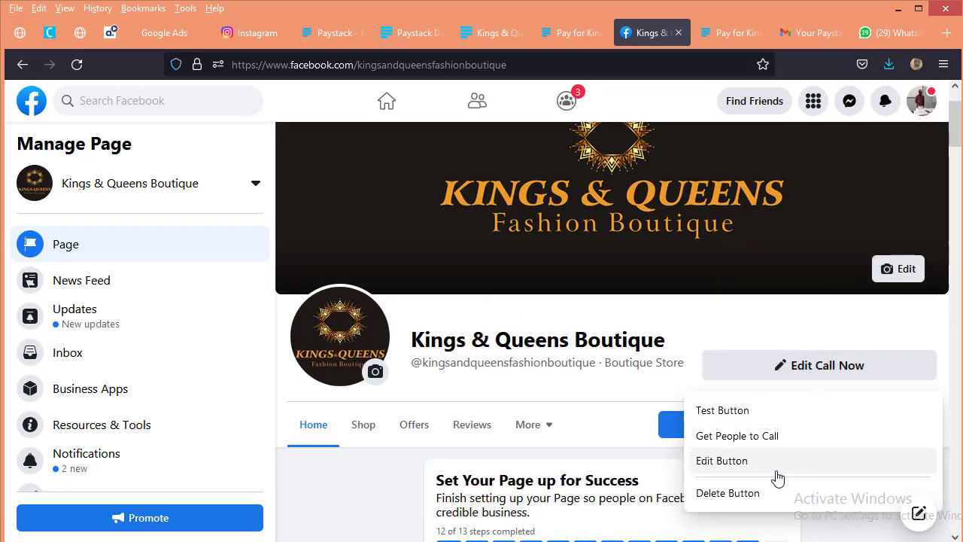
{"action": "left_click", "coordinate": [756, 459]}
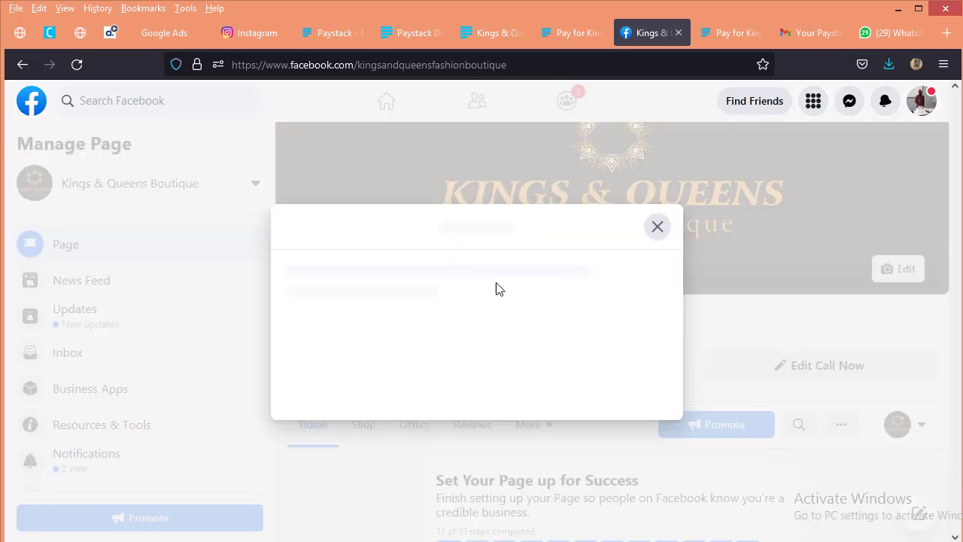
{"action": "scroll", "coordinate": [522, 456], "scroll_direction": "down", "scroll_amount": 1}
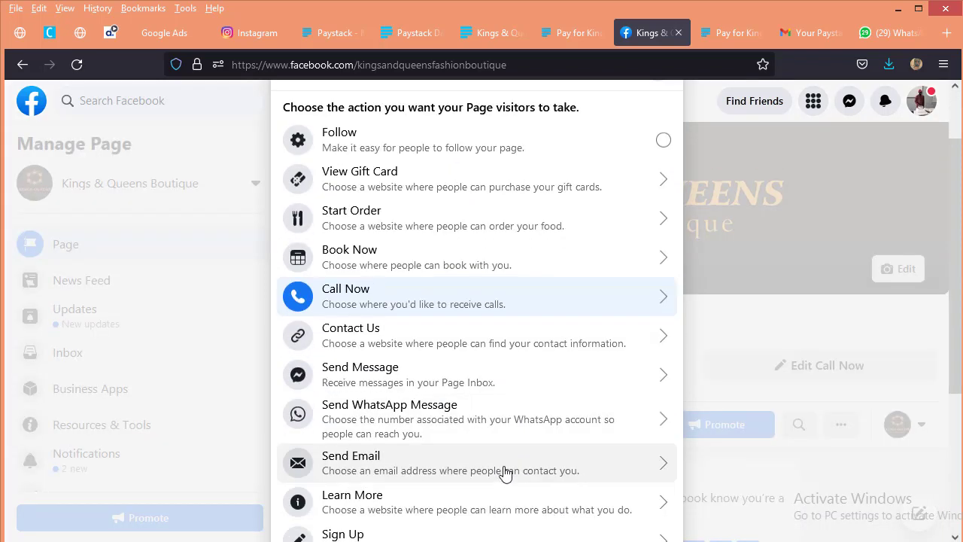
{"action": "scroll", "coordinate": [510, 482], "scroll_direction": "down", "scroll_amount": 2}
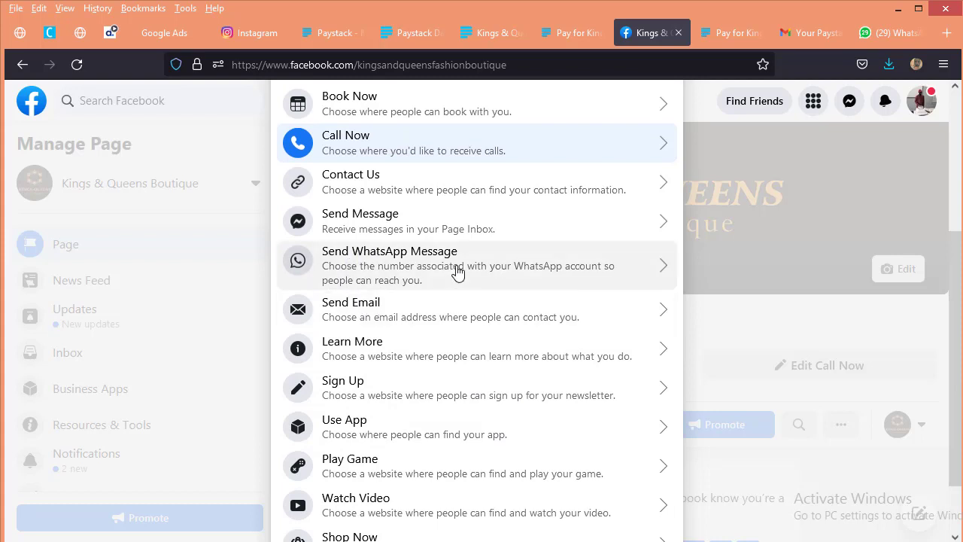
{"action": "scroll", "coordinate": [415, 475], "scroll_direction": "down", "scroll_amount": 1}
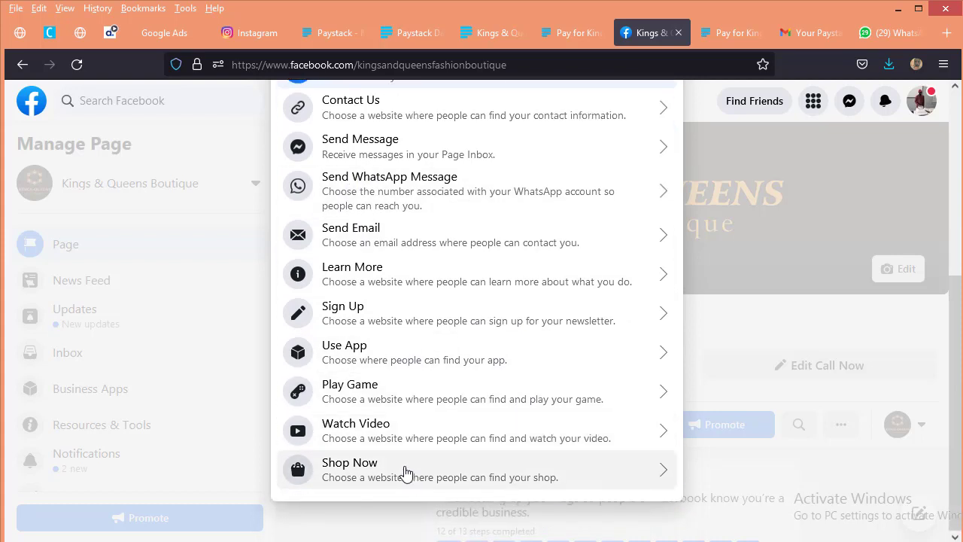
{"action": "left_click", "coordinate": [558, 478]}
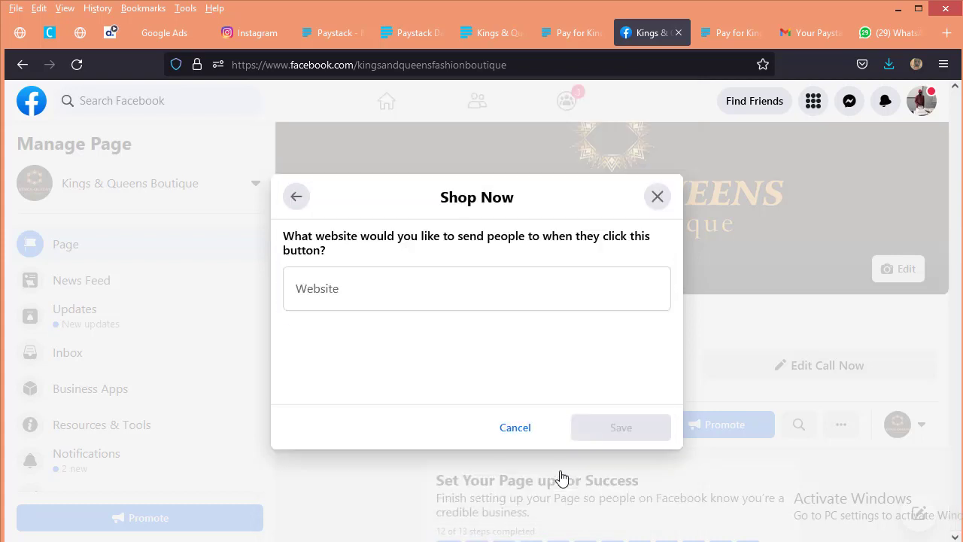
{"action": "left_click", "coordinate": [416, 300]}
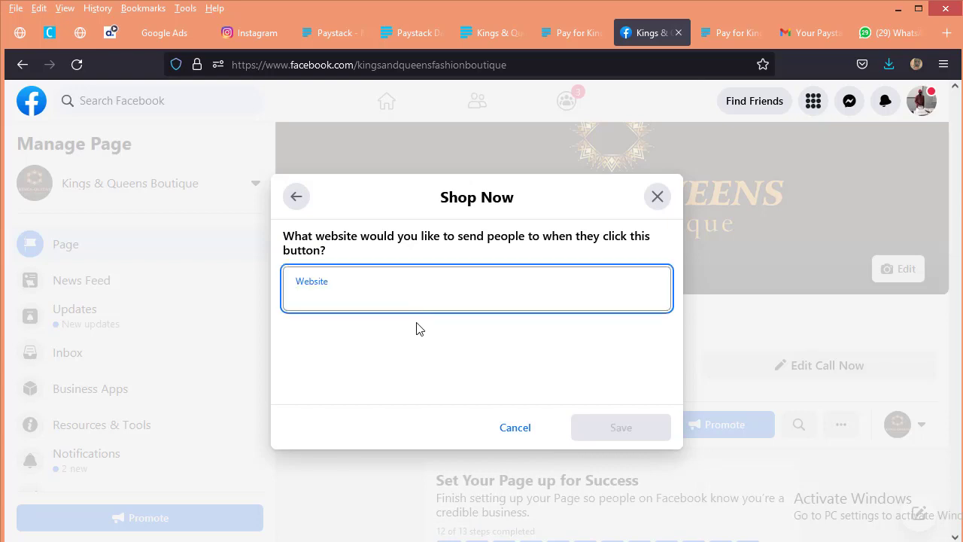
{"action": "key", "text": "ctrl+v"}
{"action": "left_click", "coordinate": [588, 428]}
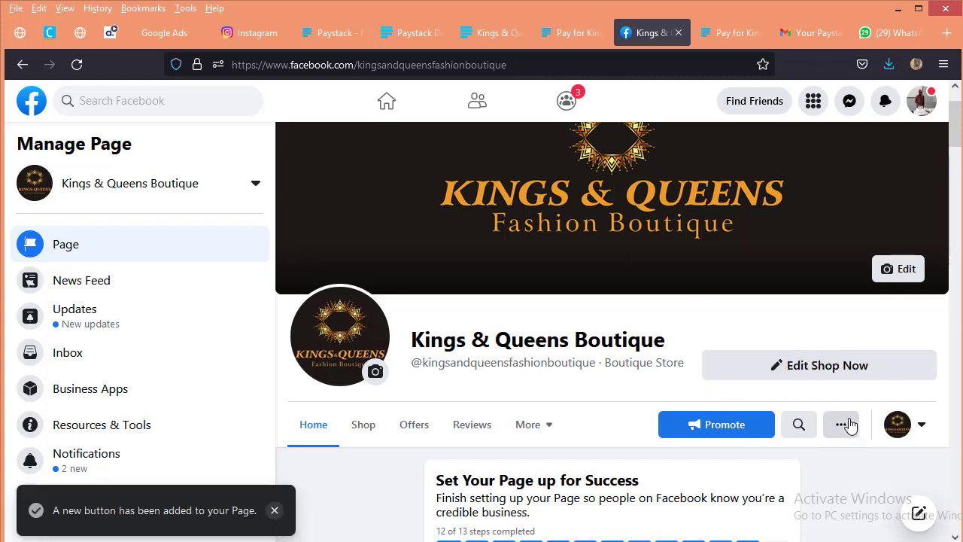
Step: Switch to interacting as the personal profile and open the storefront through the Facebook page's Shop Now button
{"action": "left_click", "coordinate": [909, 428]}
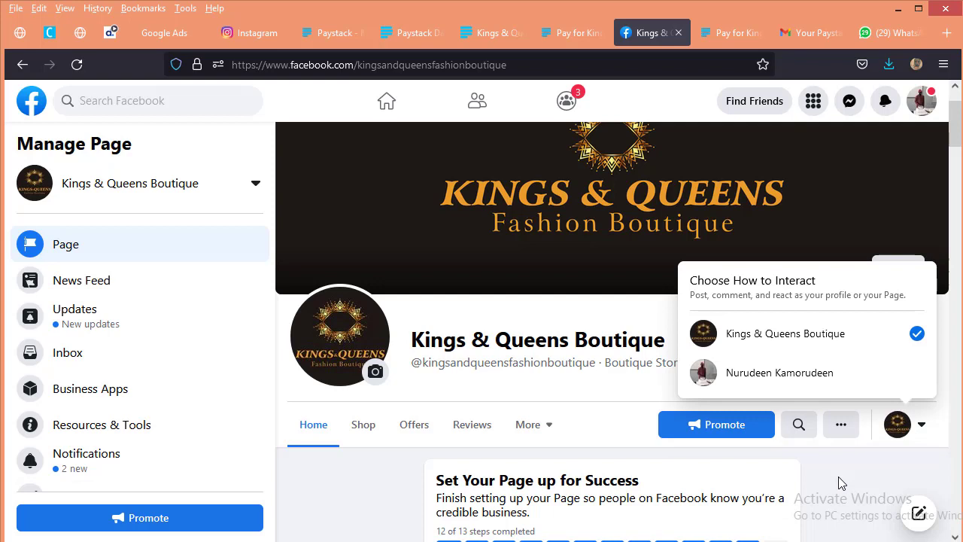
{"action": "left_click", "coordinate": [809, 382]}
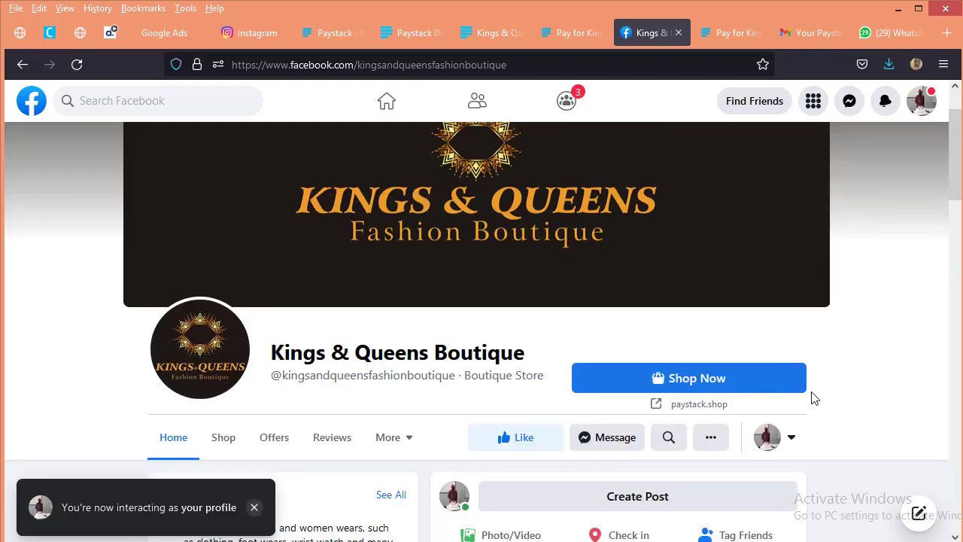
{"action": "left_click", "coordinate": [680, 385]}
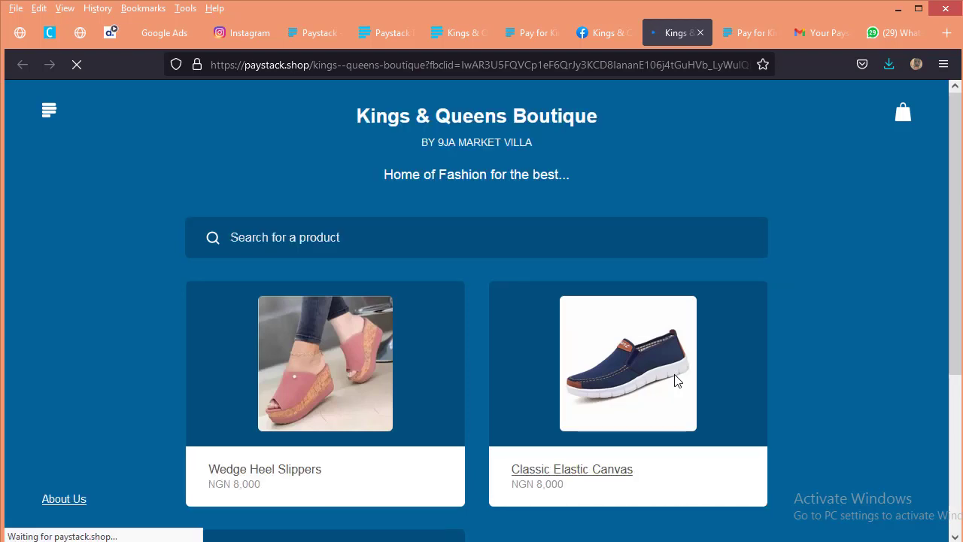
Step: Browse the storefront's product listings and examine the photos of the Wedge Heel Slippers and the Comfty Sporty Sandal
{"action": "scroll", "coordinate": [452, 375], "scroll_direction": "down", "scroll_amount": 2}
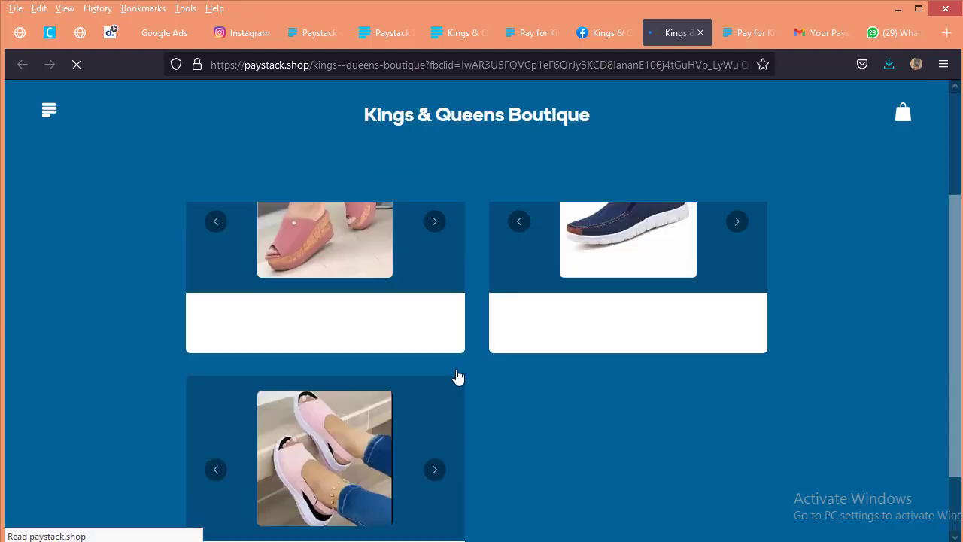
{"action": "scroll", "coordinate": [493, 322], "scroll_direction": "up", "scroll_amount": 2}
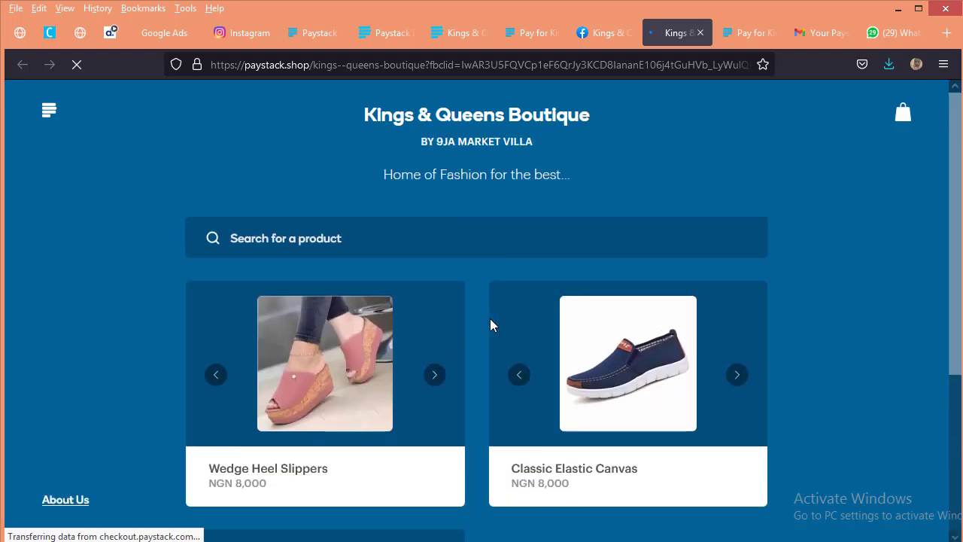
{"action": "left_click", "coordinate": [435, 374]}
{"action": "left_click", "coordinate": [437, 374]}
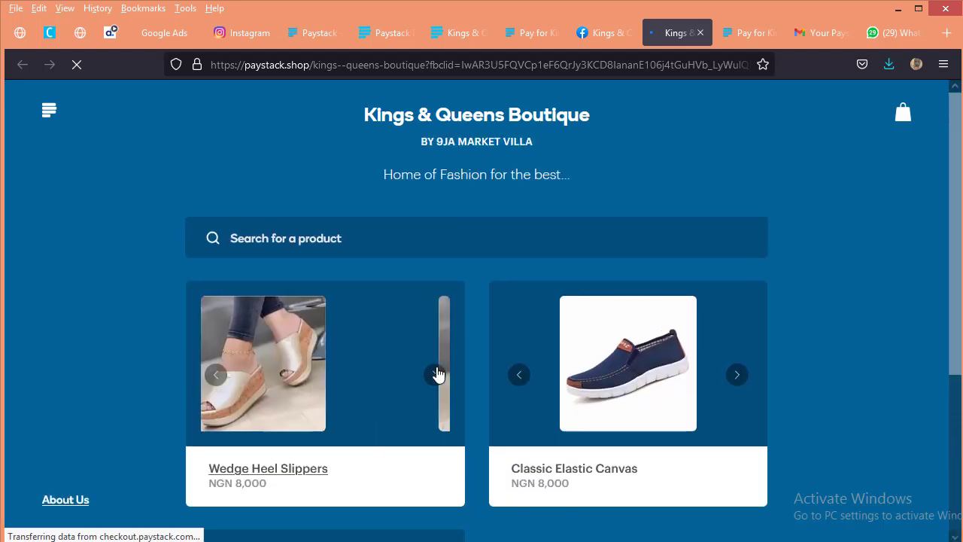
{"action": "left_click", "coordinate": [436, 374]}
{"action": "left_click", "coordinate": [436, 374]}
{"action": "left_click", "coordinate": [435, 374]}
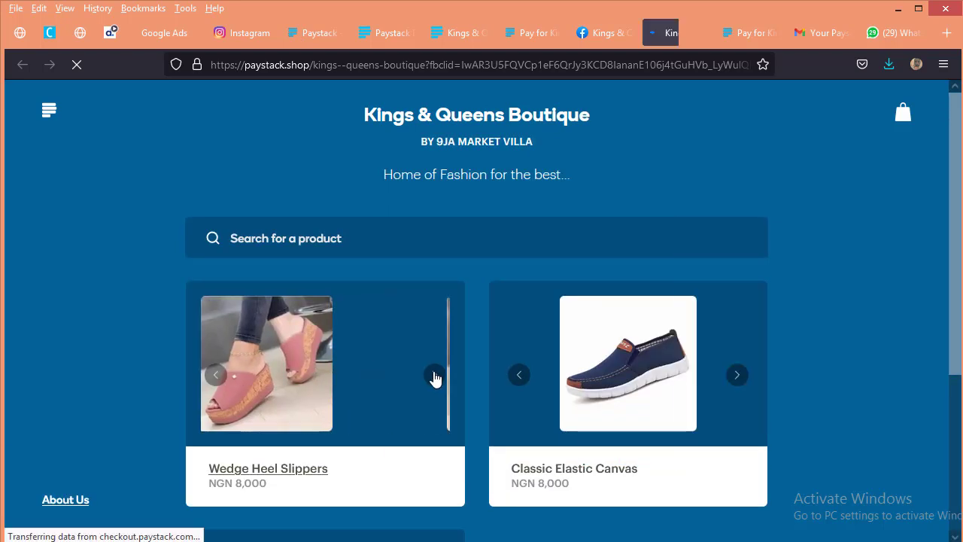
{"action": "left_click", "coordinate": [435, 375]}
{"action": "scroll", "coordinate": [437, 383], "scroll_direction": "down", "scroll_amount": 6}
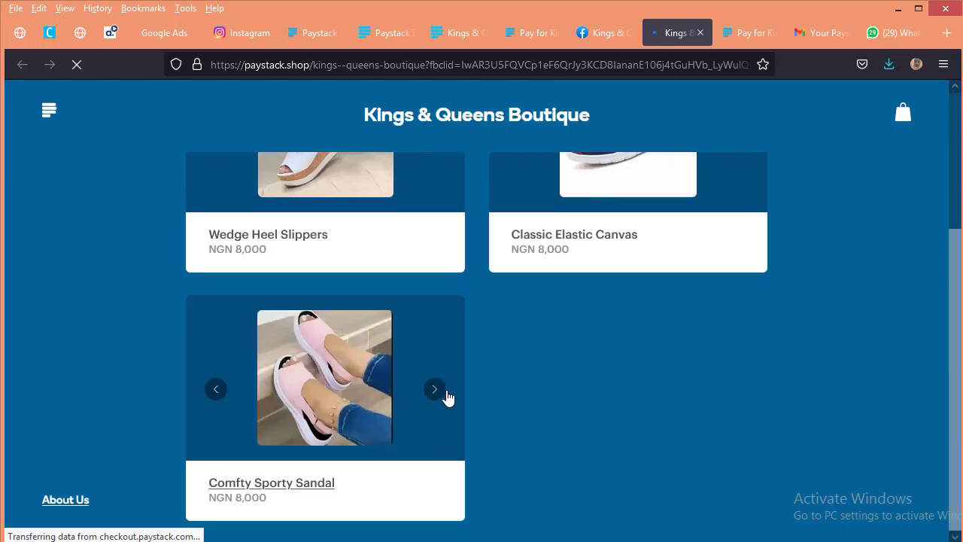
{"action": "left_click", "coordinate": [433, 386]}
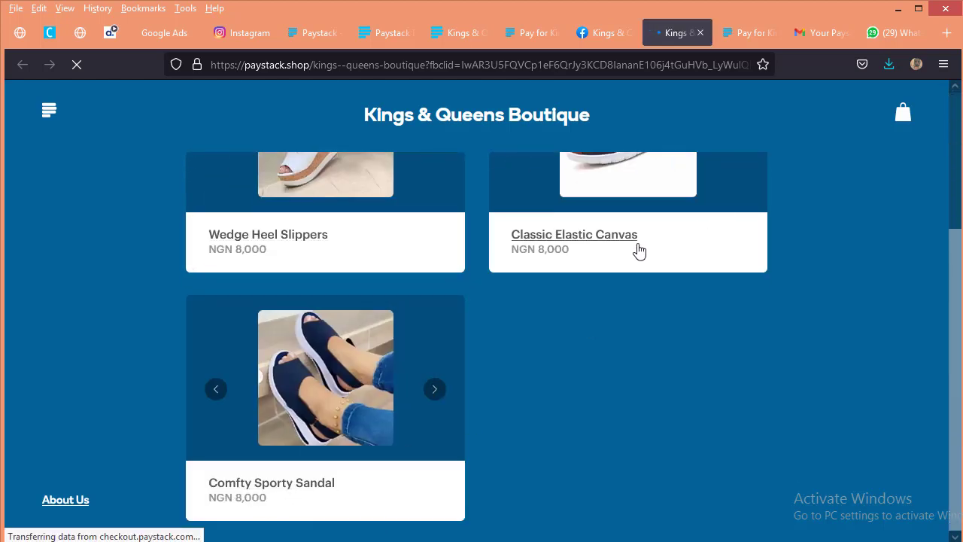
{"action": "scroll", "coordinate": [579, 260], "scroll_direction": "up", "scroll_amount": 2}
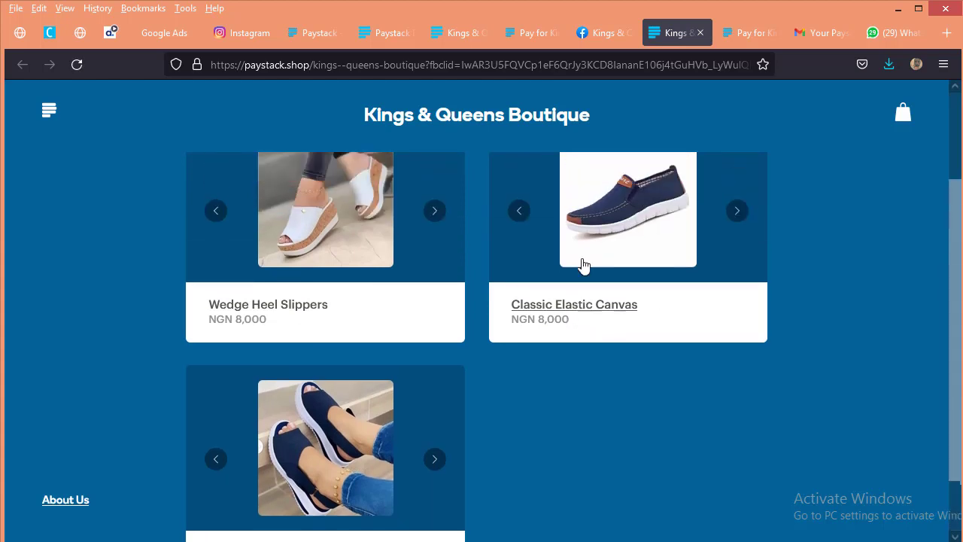
Step: Check the Classic Elastic Canvas's seller contact options, add one pair to the bag and return to shopping
{"action": "left_click", "coordinate": [612, 227]}
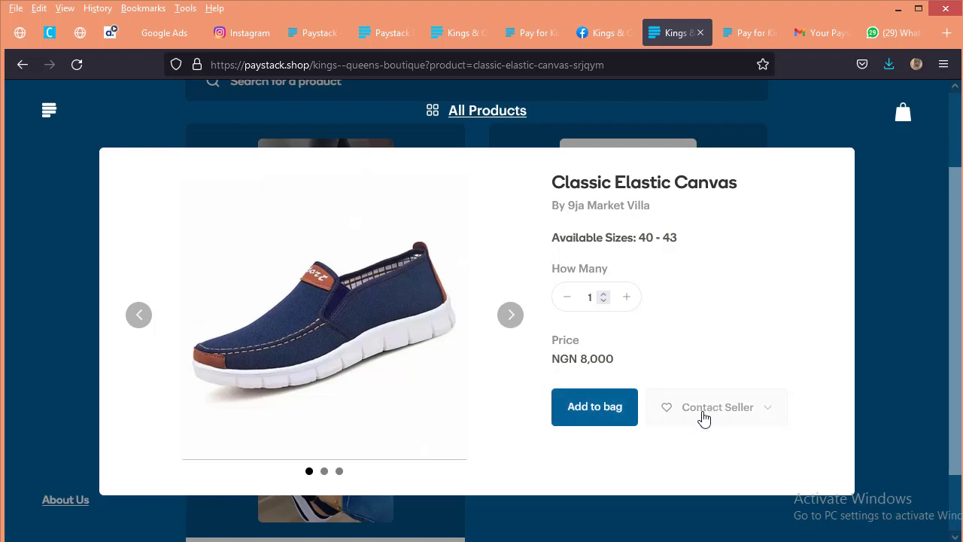
{"action": "left_click", "coordinate": [734, 416]}
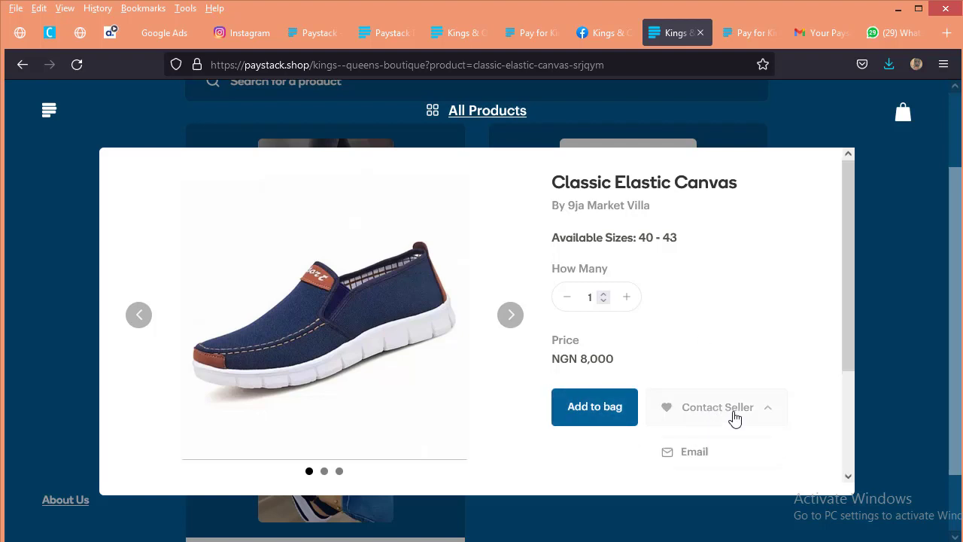
{"action": "left_click", "coordinate": [607, 414]}
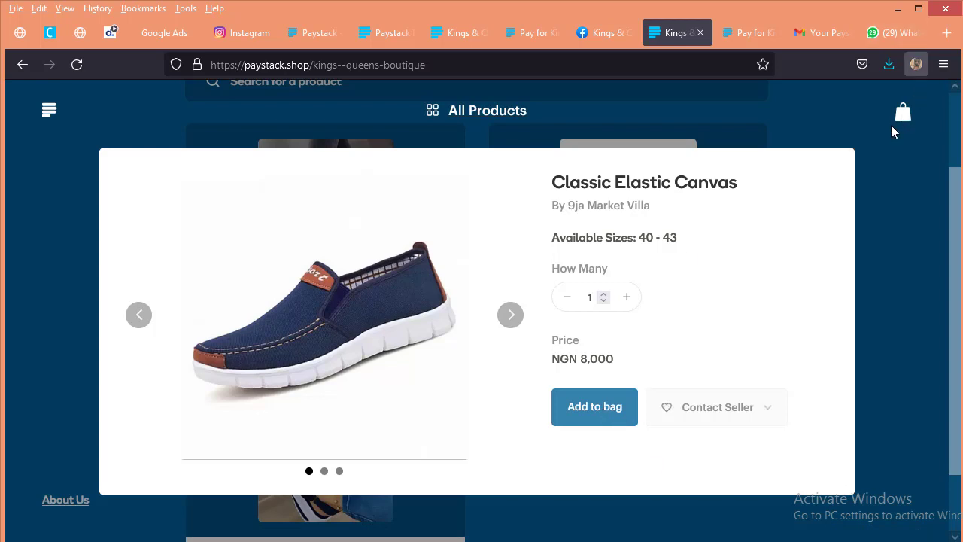
{"action": "left_click", "coordinate": [900, 120]}
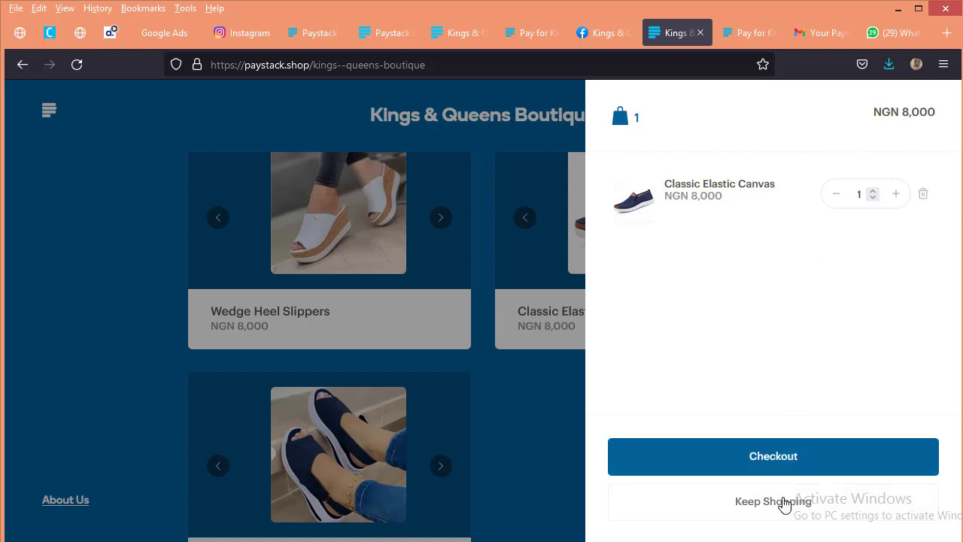
{"action": "left_click", "coordinate": [773, 501]}
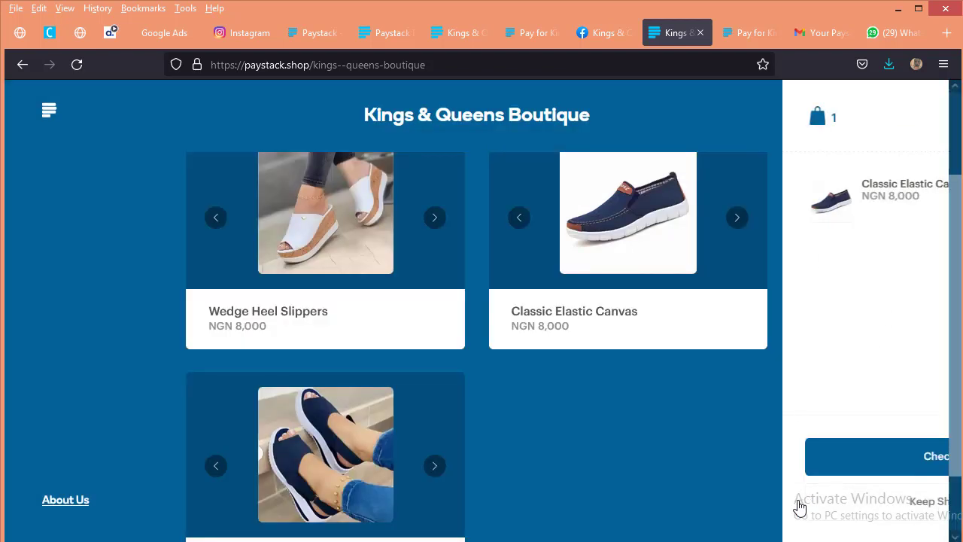
Step: Add one Comfty Sporty Sandal to the bag and proceed to checkout
{"action": "scroll", "coordinate": [542, 370], "scroll_direction": "down", "scroll_amount": 1}
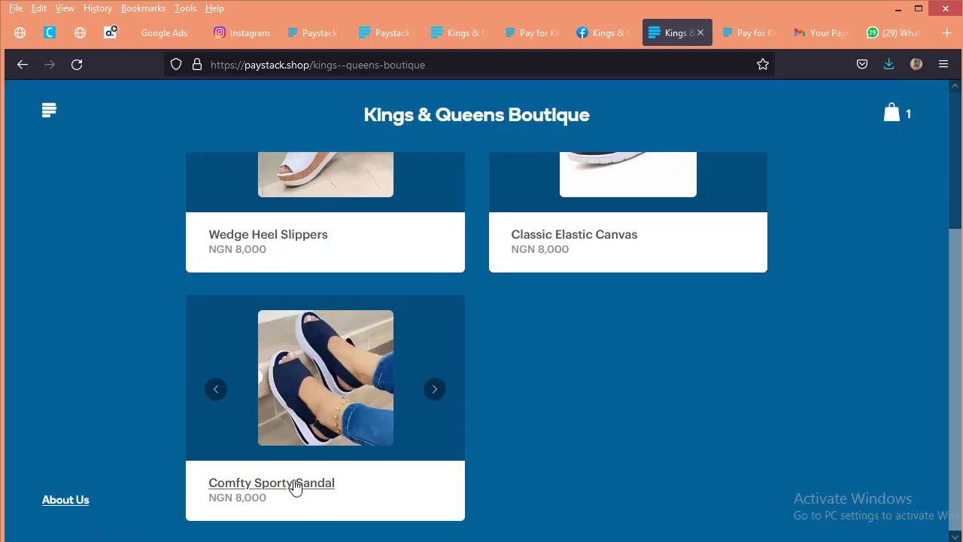
{"action": "left_click", "coordinate": [294, 484]}
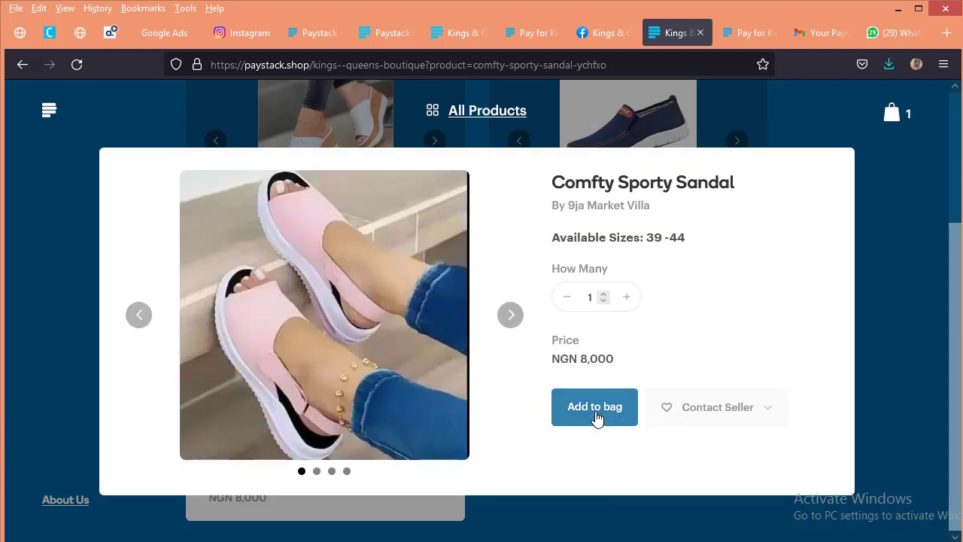
{"action": "left_click", "coordinate": [594, 410]}
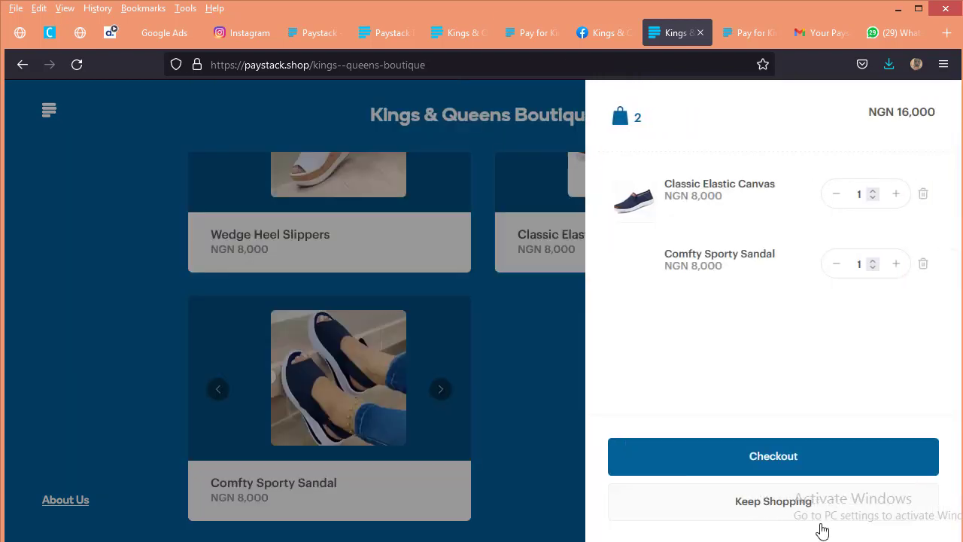
{"action": "left_click", "coordinate": [791, 464]}
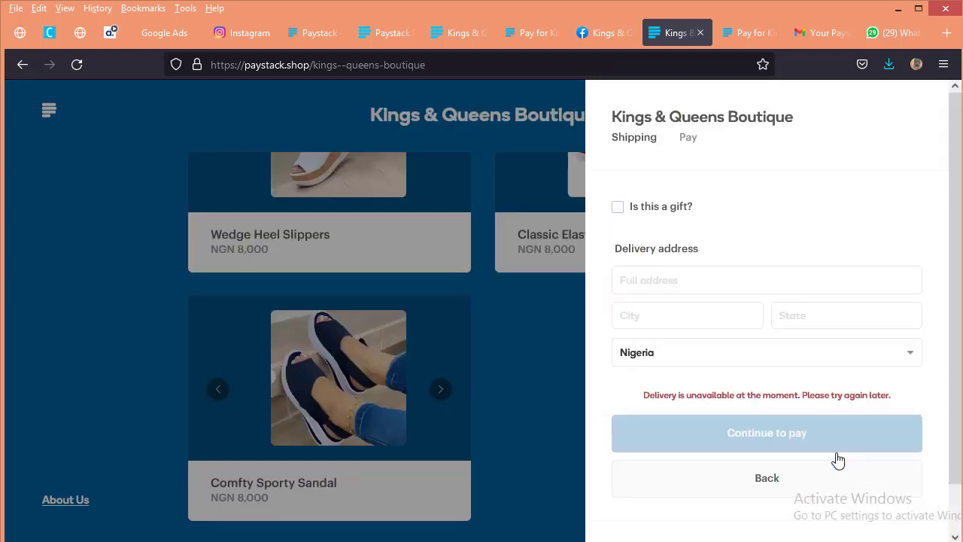
Step: Examine the checkout's shipping form, including the address, city and state fields, the payment option and the order summary
{"action": "left_click", "coordinate": [652, 285]}
{"action": "left_click", "coordinate": [690, 374]}
{"action": "left_click", "coordinate": [663, 274]}
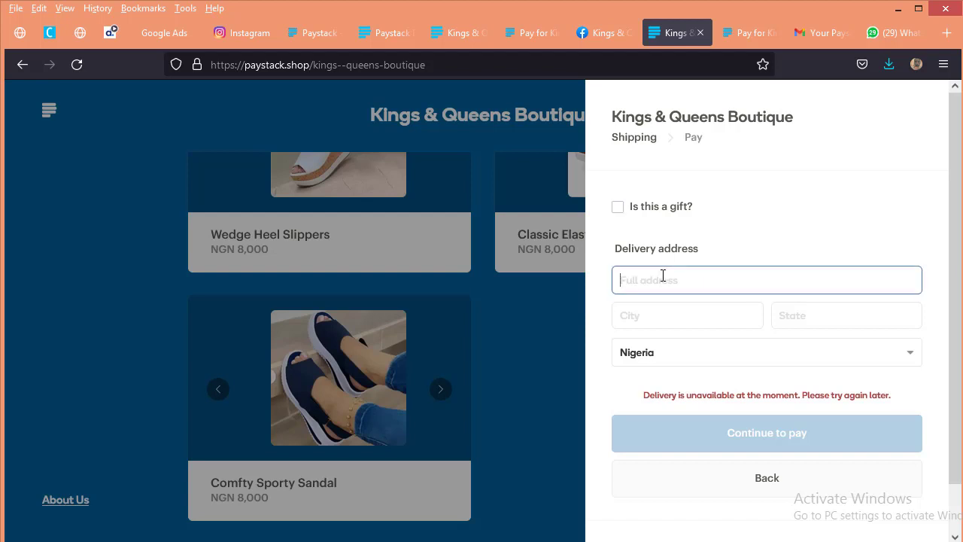
{"action": "left_click", "coordinate": [671, 328]}
{"action": "left_click", "coordinate": [840, 322]}
{"action": "left_click", "coordinate": [787, 435]}
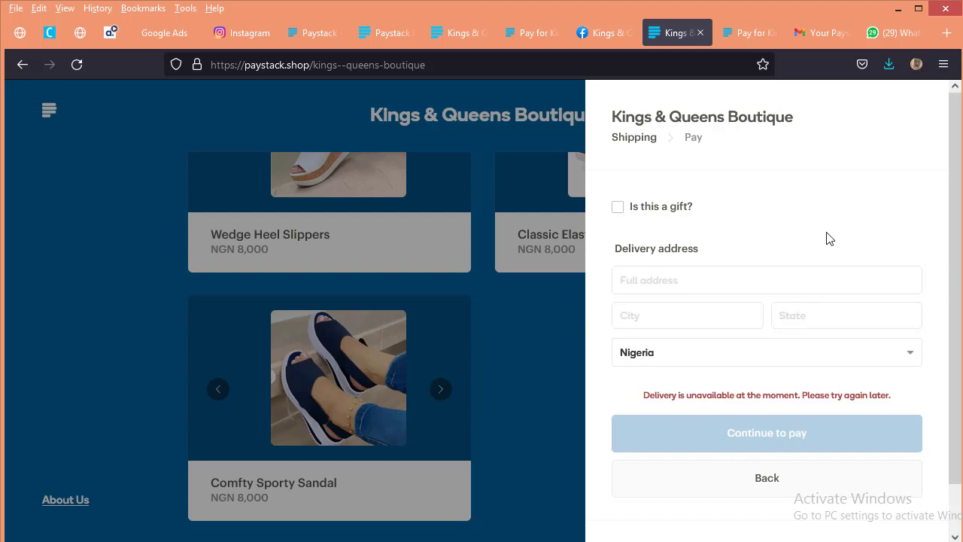
{"action": "left_click", "coordinate": [725, 275]}
{"action": "left_click", "coordinate": [748, 450]}
{"action": "scroll", "coordinate": [737, 388], "scroll_direction": "down", "scroll_amount": 2}
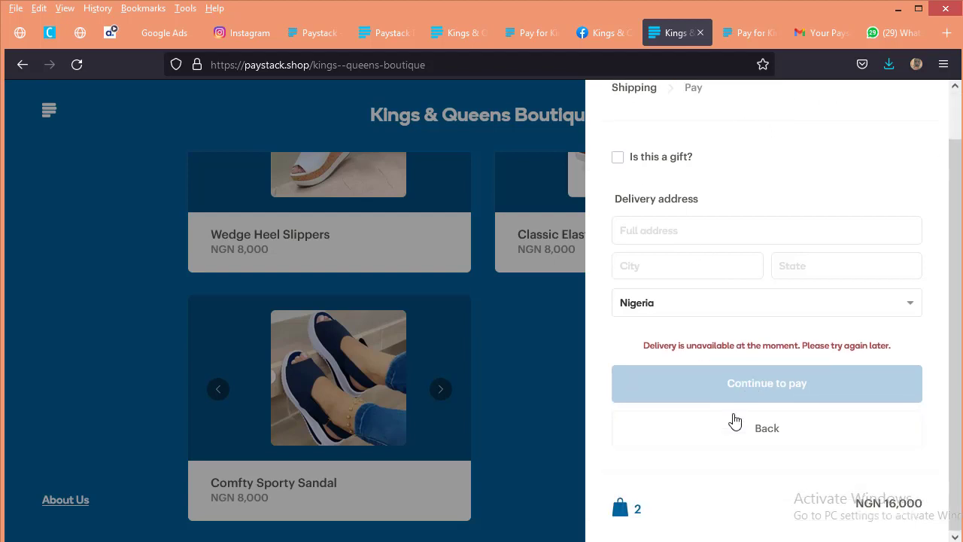
{"action": "scroll", "coordinate": [728, 406], "scroll_direction": "up", "scroll_amount": 2}
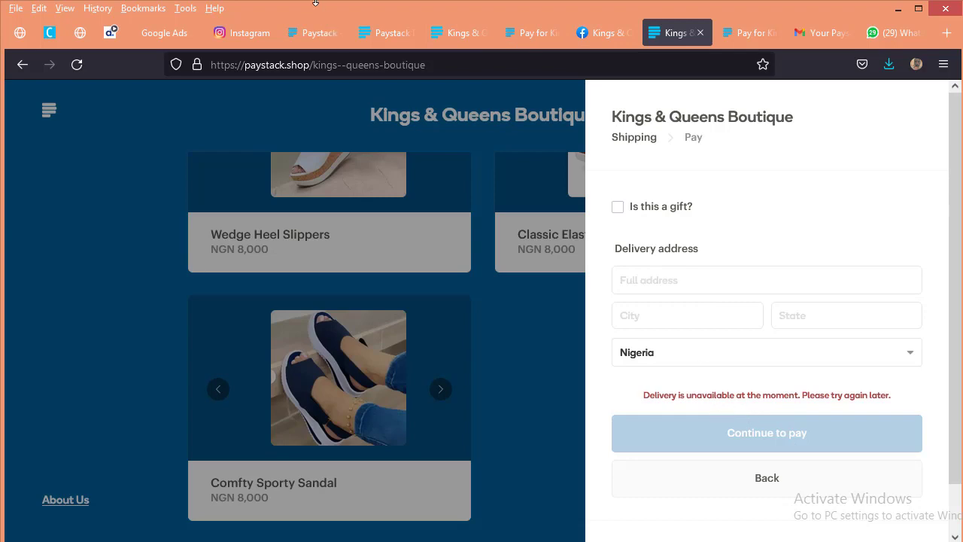
Step: Switch to the Paystack dashboard, open the Kings & Queens Boutique storefront's delivery settings and check the Delivery Note options
{"action": "left_click", "coordinate": [407, 32]}
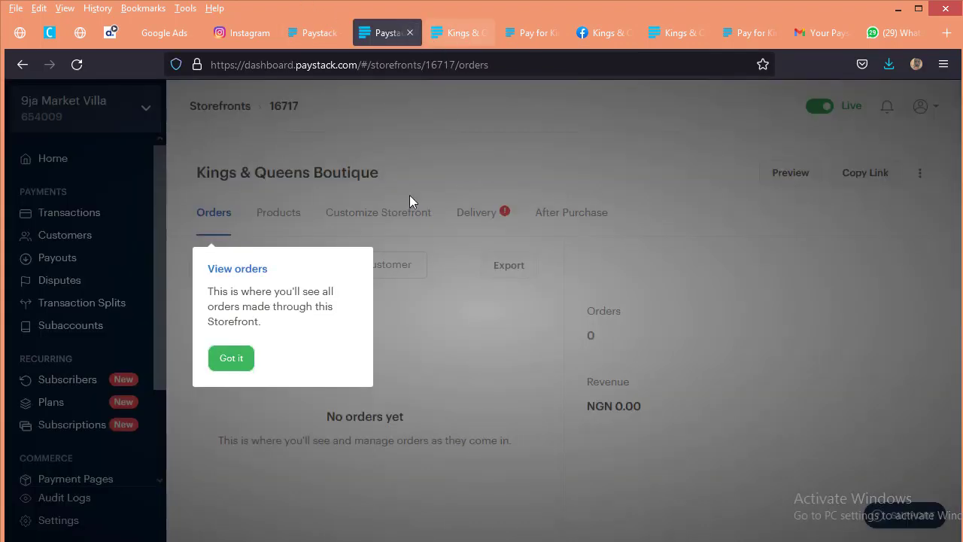
{"action": "left_click", "coordinate": [248, 354]}
{"action": "left_click", "coordinate": [470, 215]}
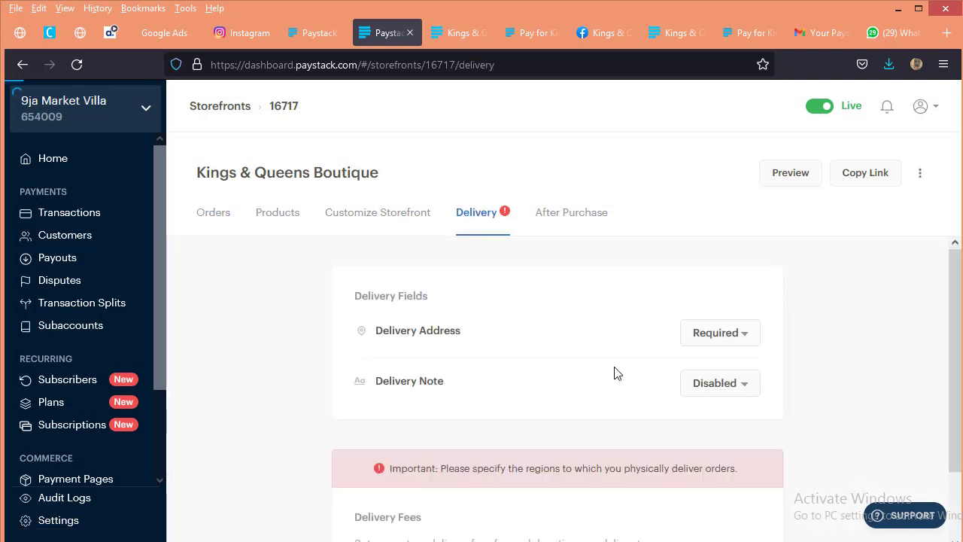
{"action": "left_click", "coordinate": [733, 393]}
{"action": "left_click", "coordinate": [785, 397]}
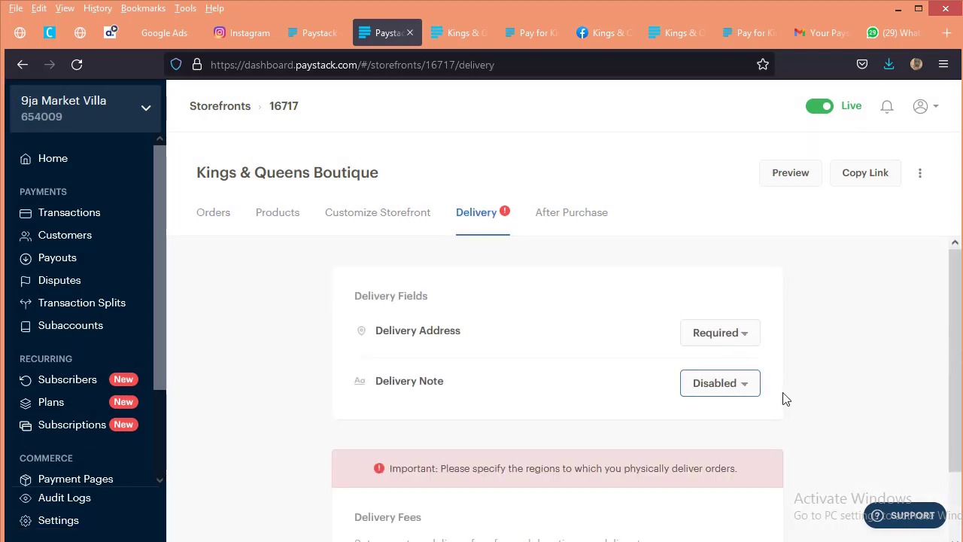
Step: Add and save a delivery fee of 0 for the location Lagos
{"action": "scroll", "coordinate": [631, 444], "scroll_direction": "down", "scroll_amount": 2}
{"action": "left_click", "coordinate": [395, 492]}
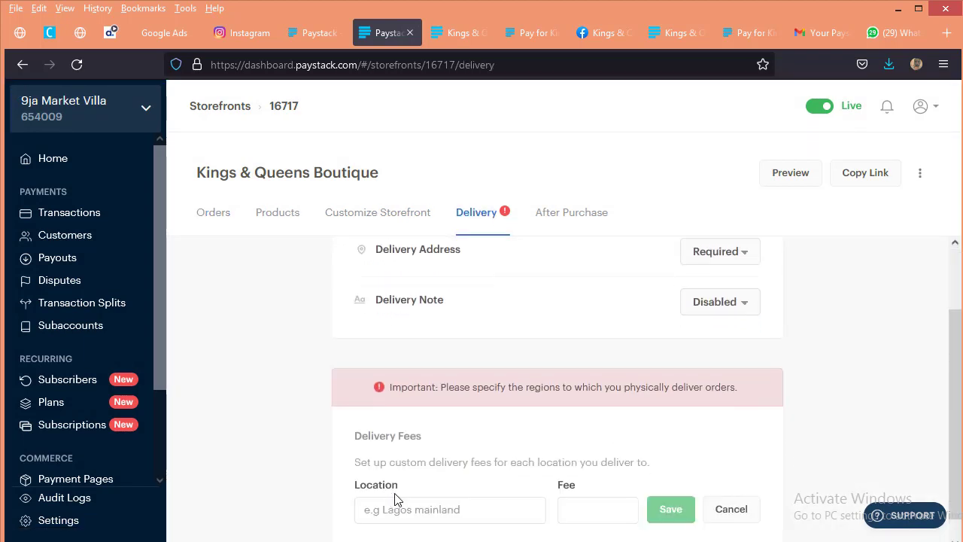
{"action": "left_click", "coordinate": [458, 511]}
{"action": "type", "text": "L"}
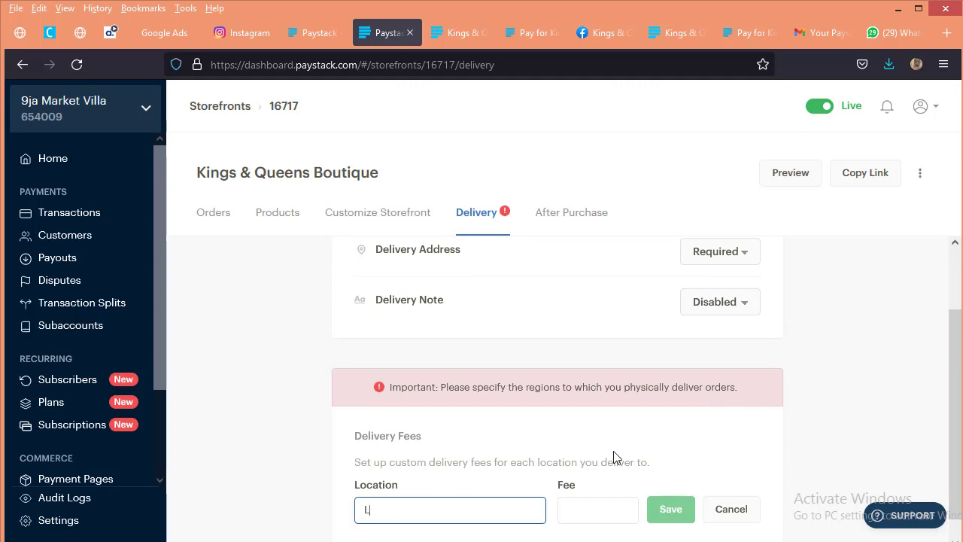
{"action": "type", "text": "agos"}
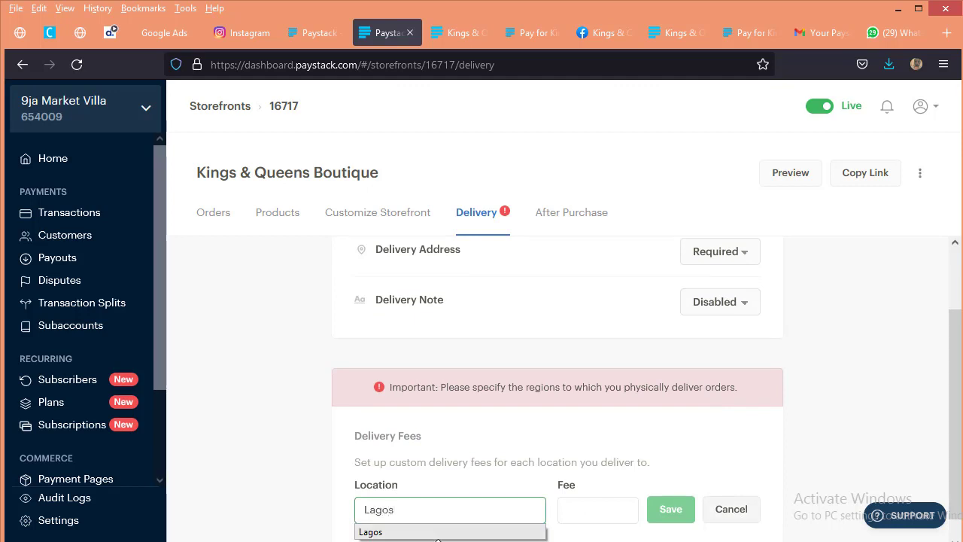
{"action": "left_click", "coordinate": [438, 532]}
{"action": "left_click", "coordinate": [604, 512]}
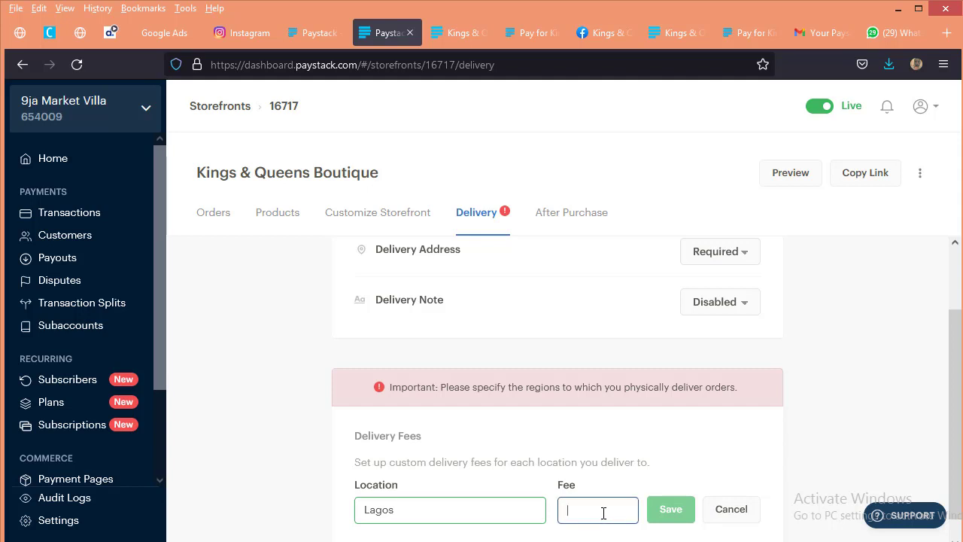
{"action": "key", "text": "Return"}
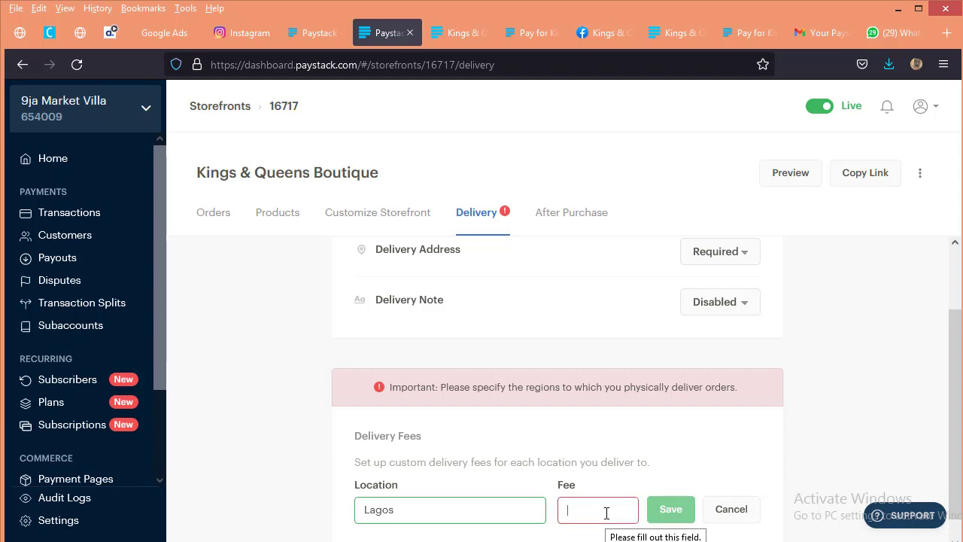
{"action": "type", "text": "0"}
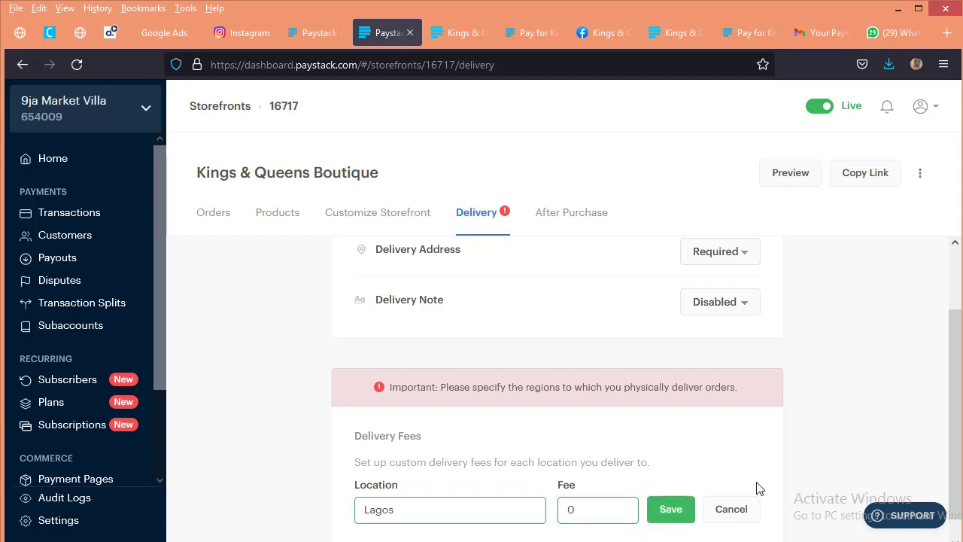
{"action": "left_click", "coordinate": [687, 509]}
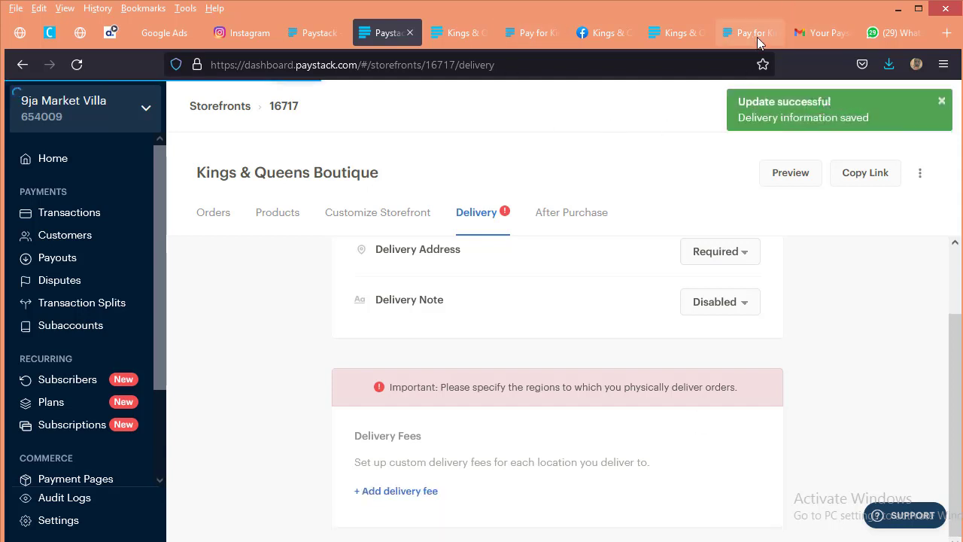
Step: Return to the Kings & Queens Boutique shop page and reload it
{"action": "left_click", "coordinate": [718, 35]}
{"action": "left_click", "coordinate": [681, 32]}
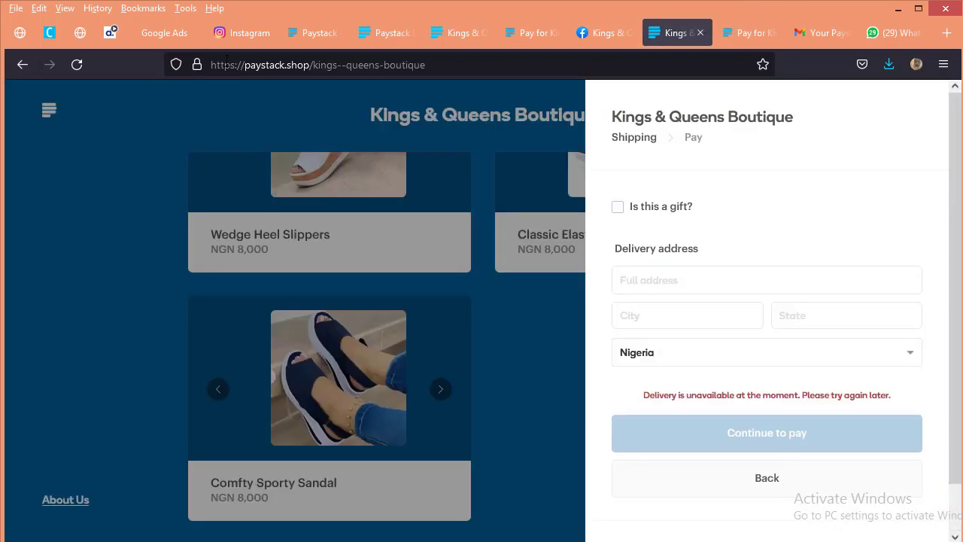
{"action": "left_click", "coordinate": [75, 68]}
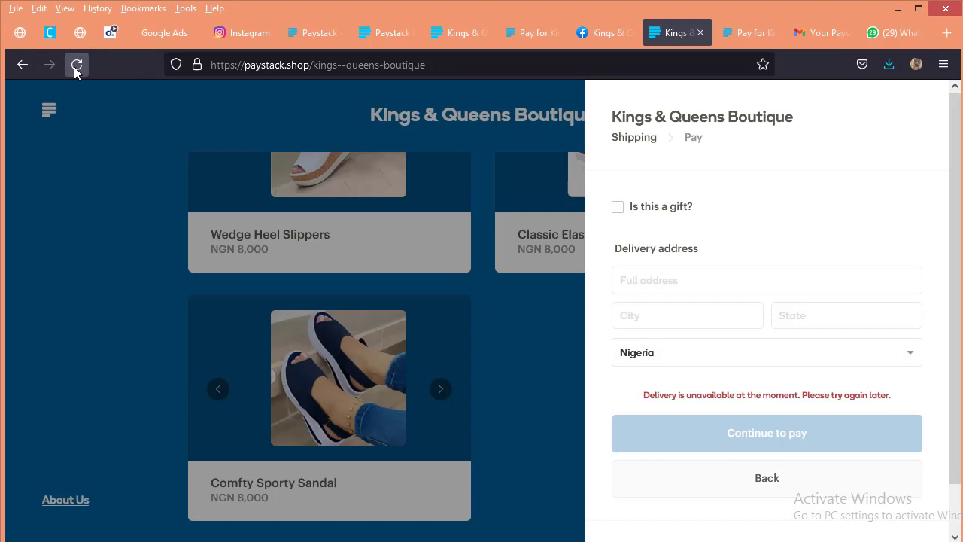
{"action": "left_click", "coordinate": [75, 65]}
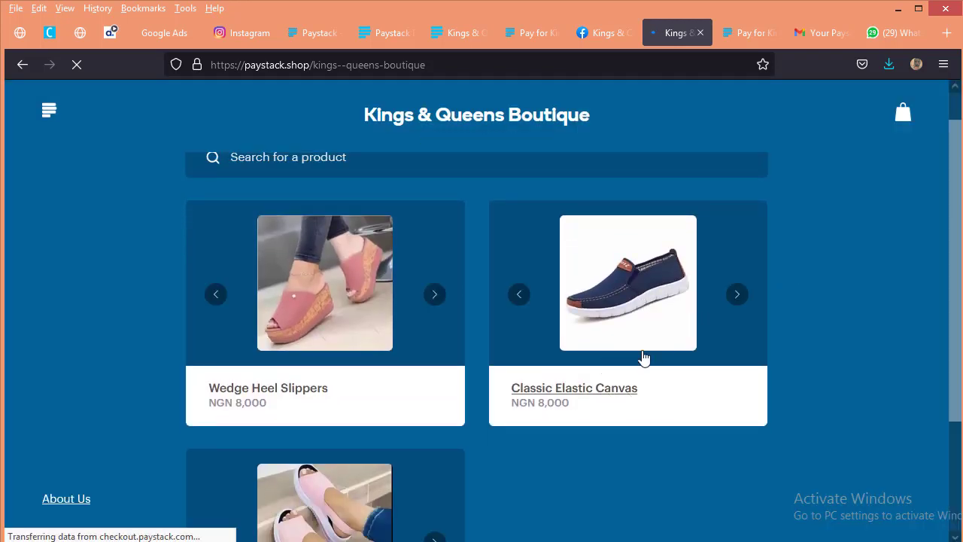
Step: Add one Classic Elastic Canvas to the bag and keep shopping
{"action": "left_click", "coordinate": [600, 384]}
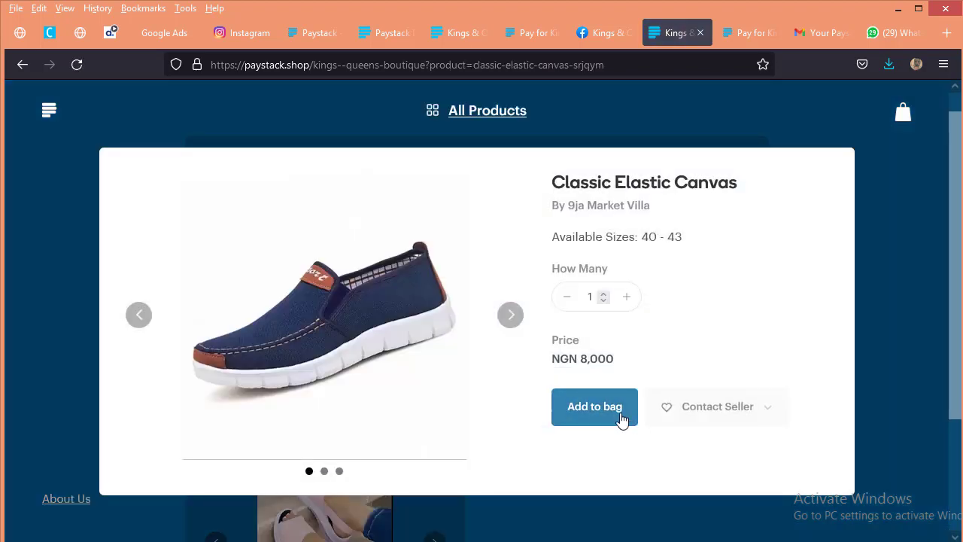
{"action": "left_click", "coordinate": [621, 407]}
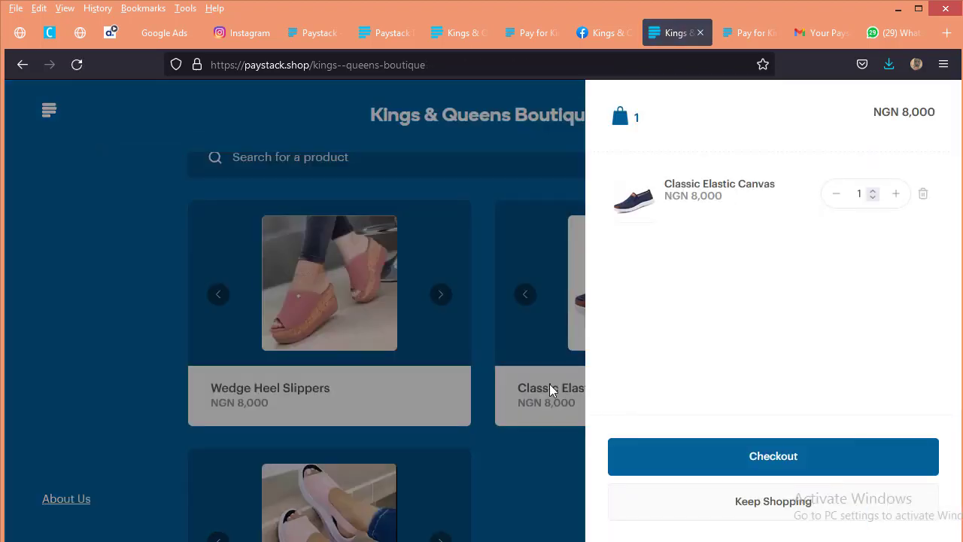
{"action": "left_click", "coordinate": [782, 511]}
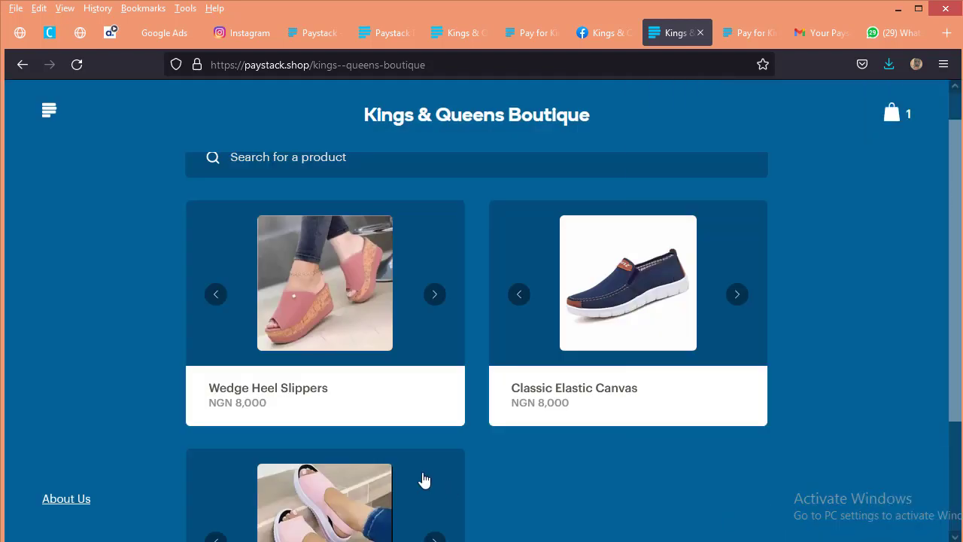
Step: Add one Comfty Sporty Sandal to the bag and go to the checkout's shipping form
{"action": "scroll", "coordinate": [406, 467], "scroll_direction": "down", "scroll_amount": 3}
{"action": "left_click", "coordinate": [323, 481]}
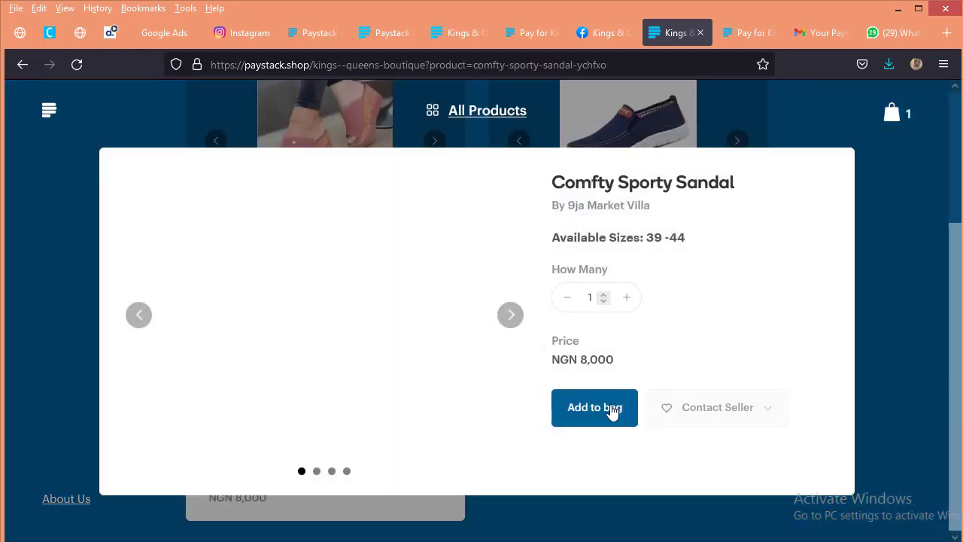
{"action": "left_click", "coordinate": [608, 410]}
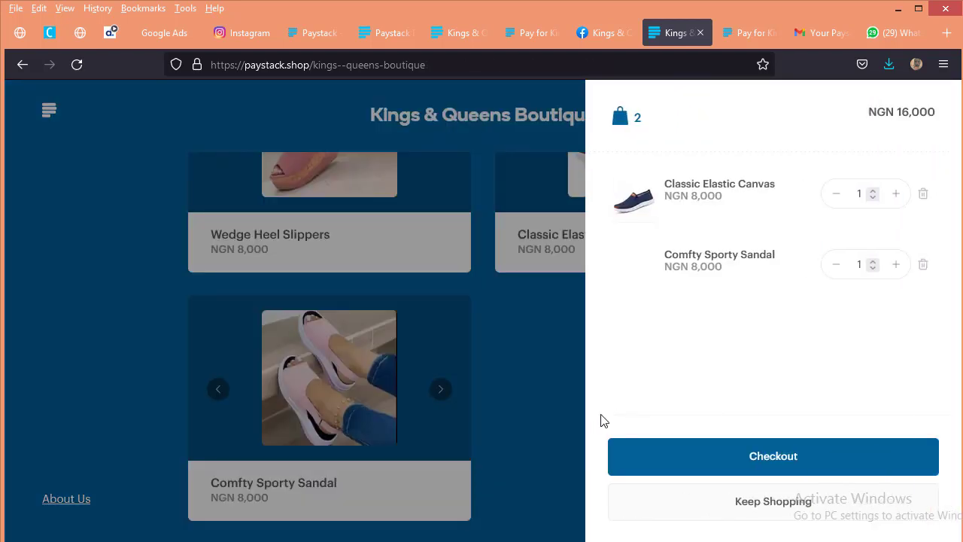
{"action": "left_click", "coordinate": [779, 467]}
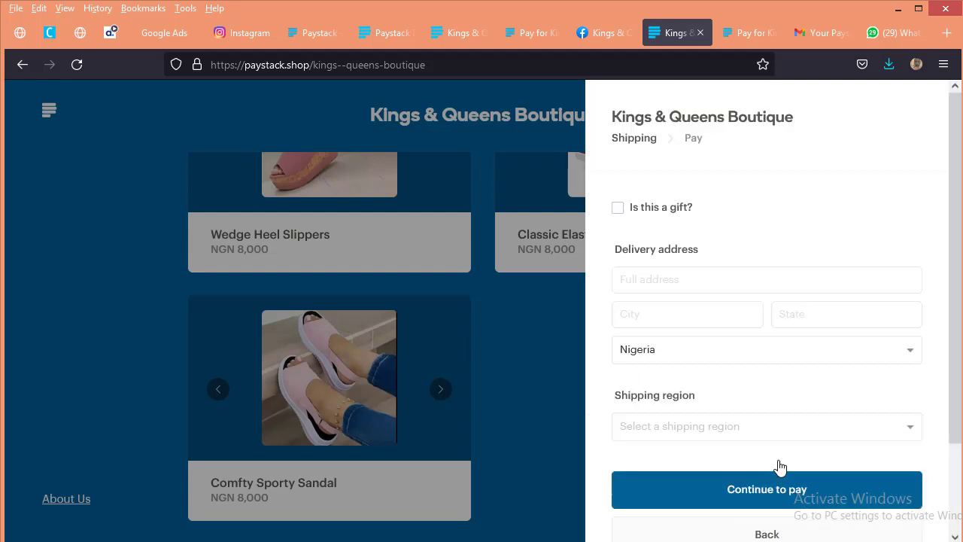
Step: Select Lagos (Free) as the order's shipping region
{"action": "scroll", "coordinate": [813, 436], "scroll_direction": "down", "scroll_amount": 2}
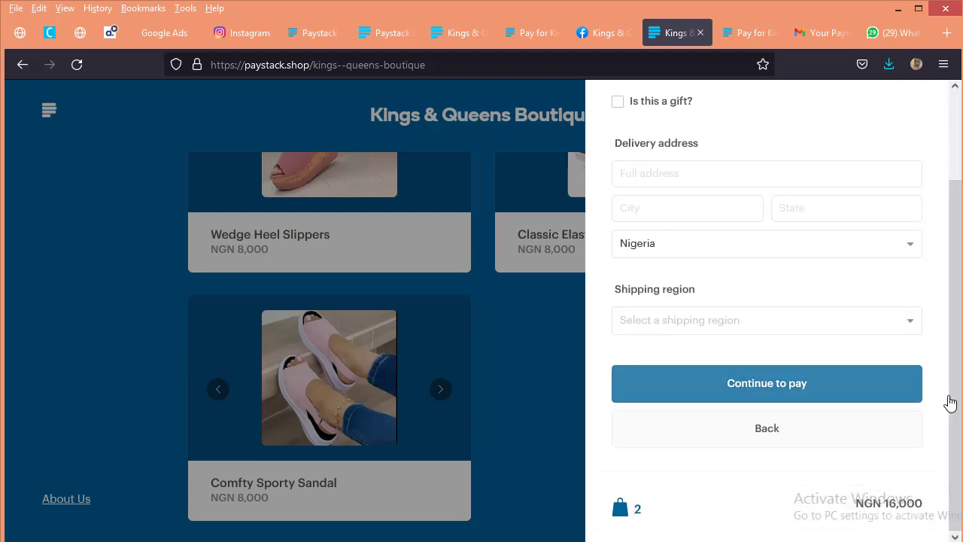
{"action": "left_click", "coordinate": [712, 326]}
{"action": "left_click", "coordinate": [709, 353]}
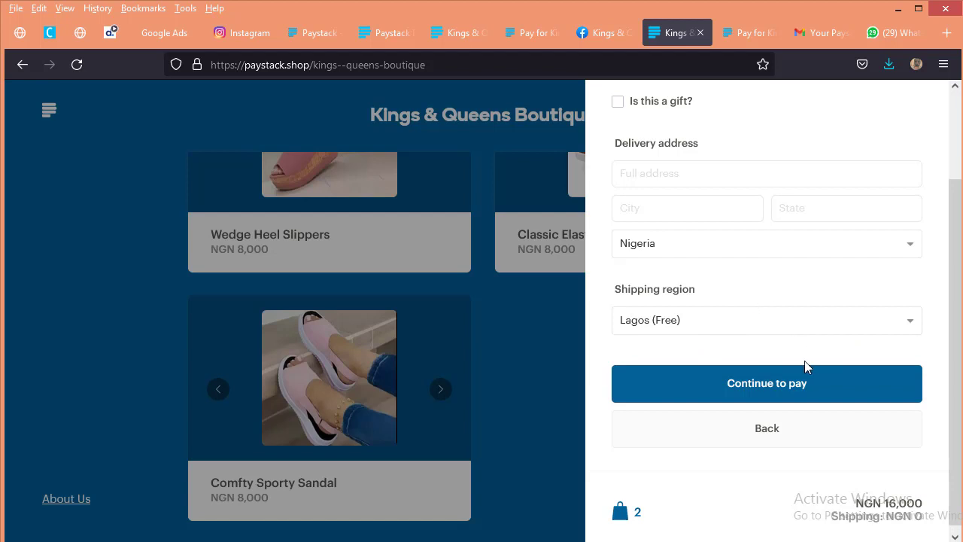
Step: Mark the order as a gift and review the recipient, delivery address and shipping region fields along with the order summary
{"action": "scroll", "coordinate": [806, 365], "scroll_direction": "up", "scroll_amount": 3}
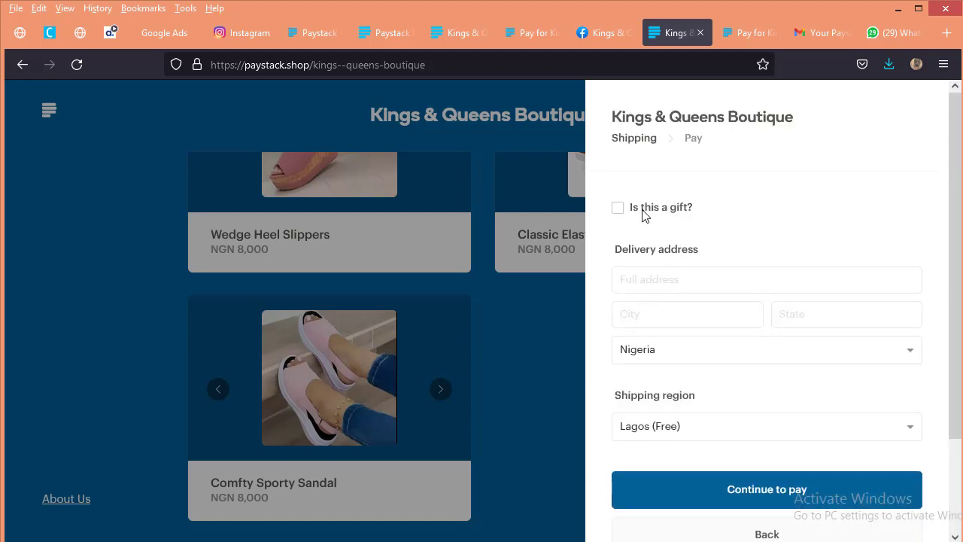
{"action": "left_click", "coordinate": [617, 207]}
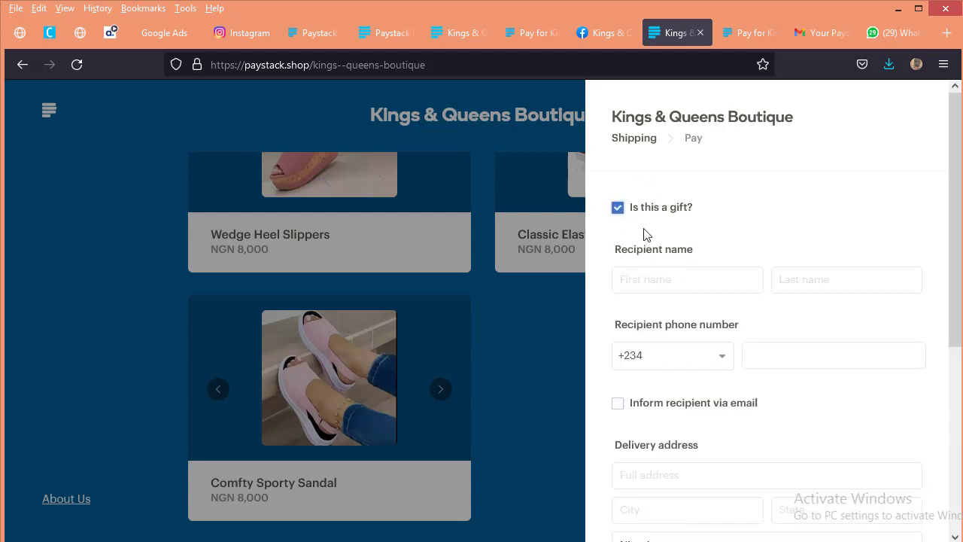
{"action": "left_click", "coordinate": [683, 278]}
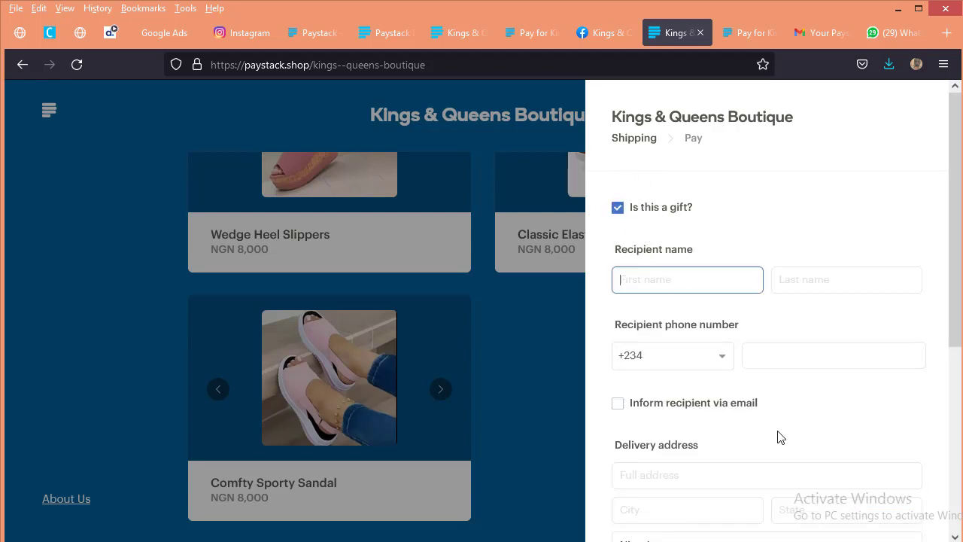
{"action": "scroll", "coordinate": [748, 419], "scroll_direction": "down", "scroll_amount": 2}
{"action": "scroll", "coordinate": [745, 416], "scroll_direction": "down", "scroll_amount": 2}
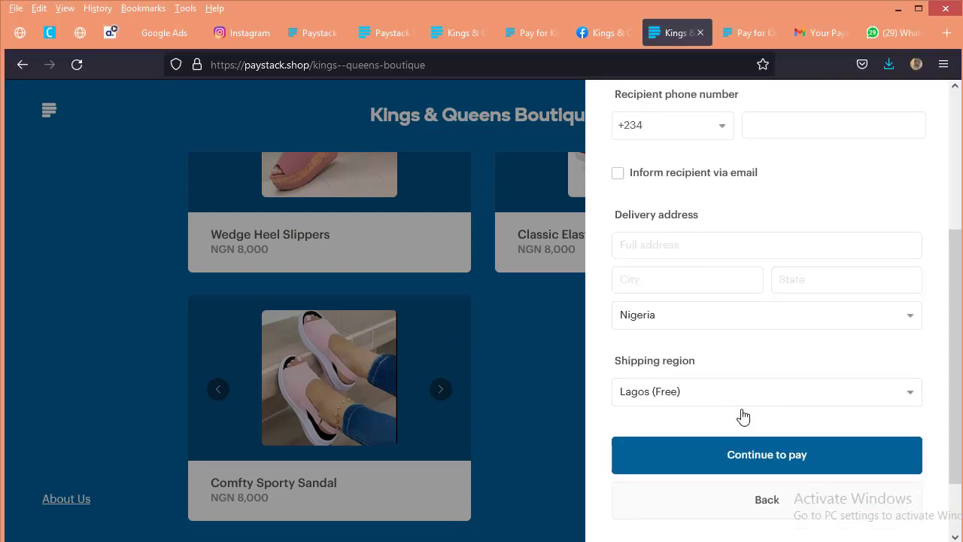
{"action": "scroll", "coordinate": [740, 389], "scroll_direction": "up", "scroll_amount": 3}
{"action": "scroll", "coordinate": [760, 338], "scroll_direction": "down", "scroll_amount": 4}
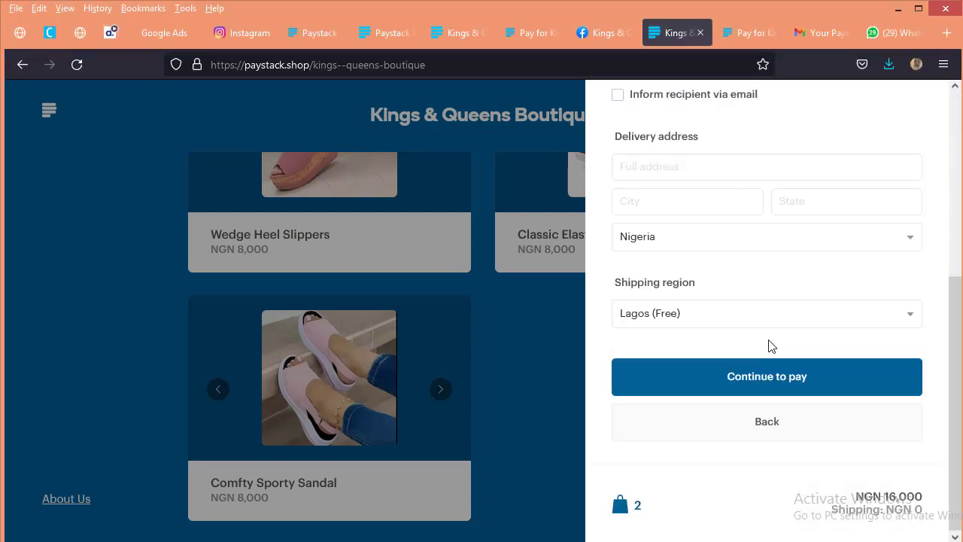
{"action": "scroll", "coordinate": [762, 361], "scroll_direction": "up", "scroll_amount": 1}
{"action": "scroll", "coordinate": [765, 375], "scroll_direction": "down", "scroll_amount": 2}
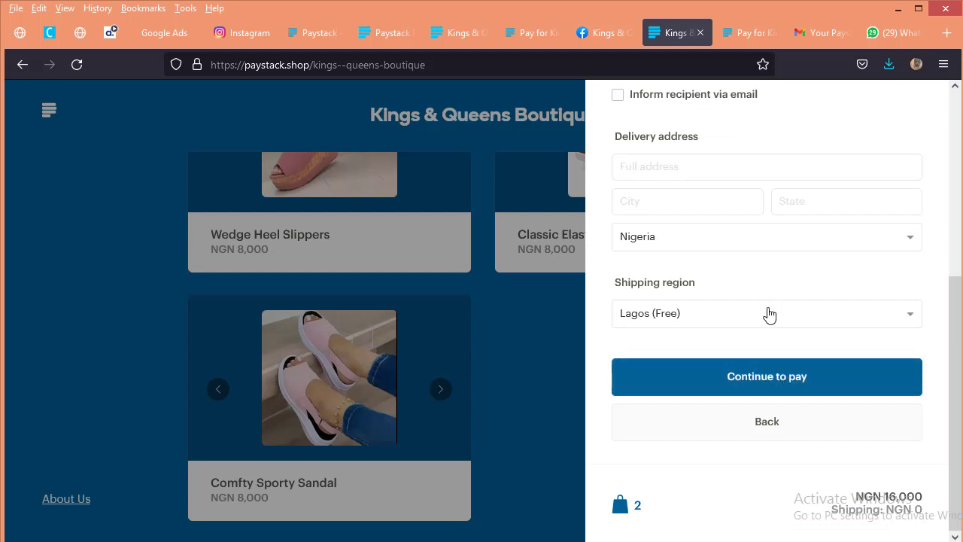